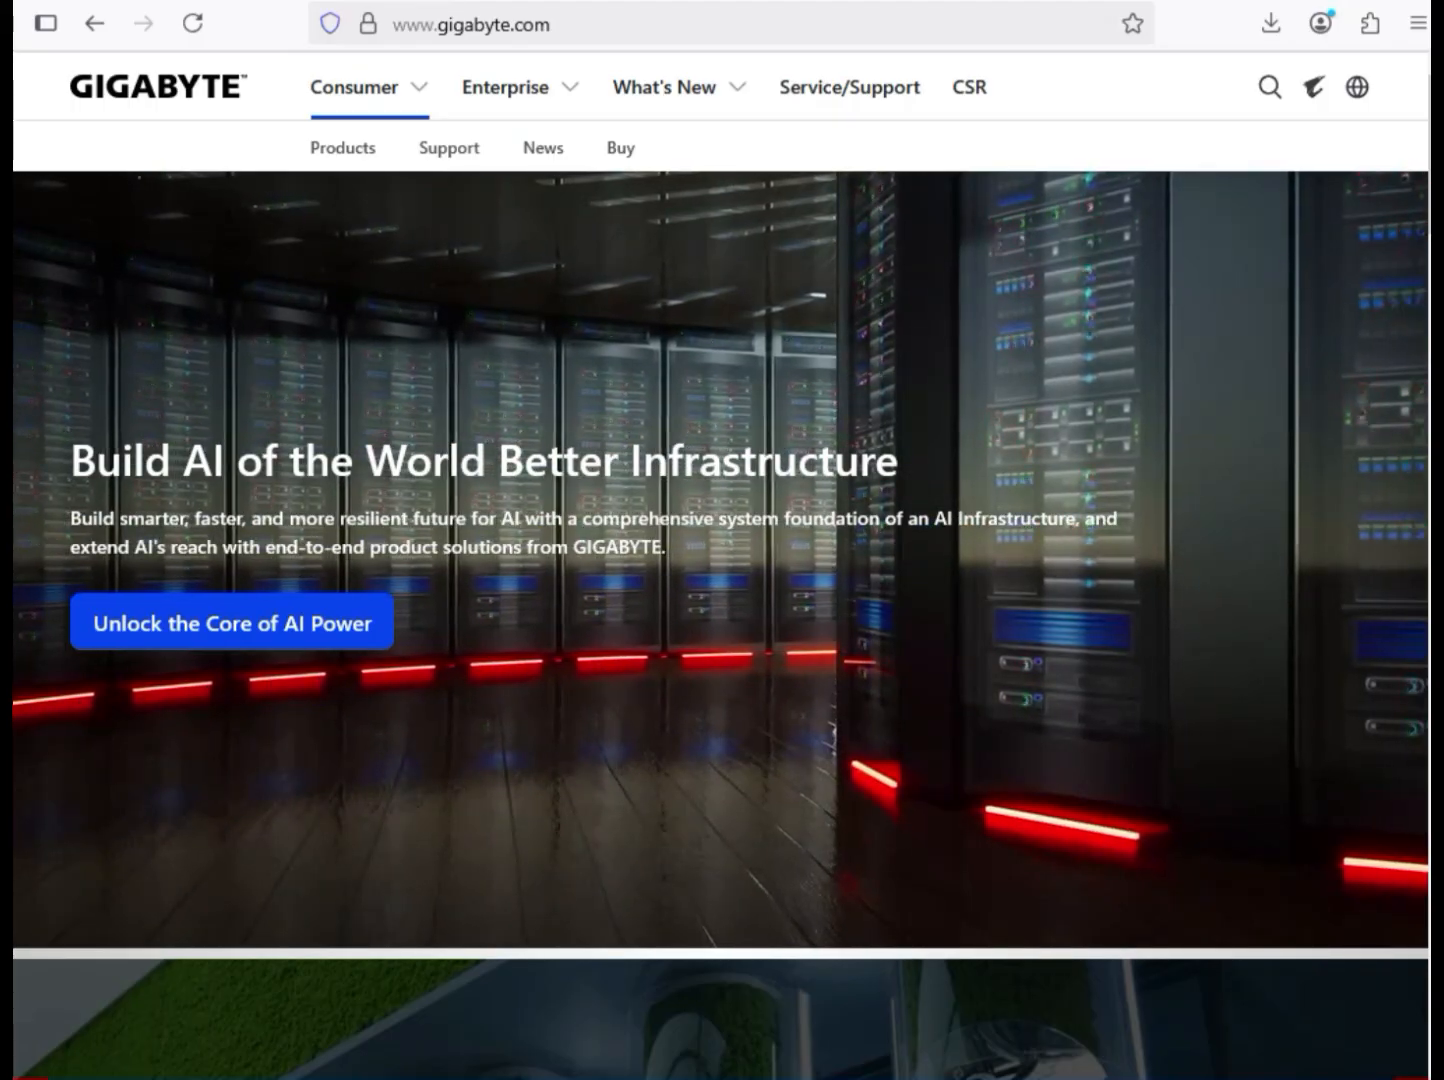
# Search the GIGABYTE site for "Z790 AORUS TACHYON X" and filter the results to products.
pyautogui.click(1270, 86)
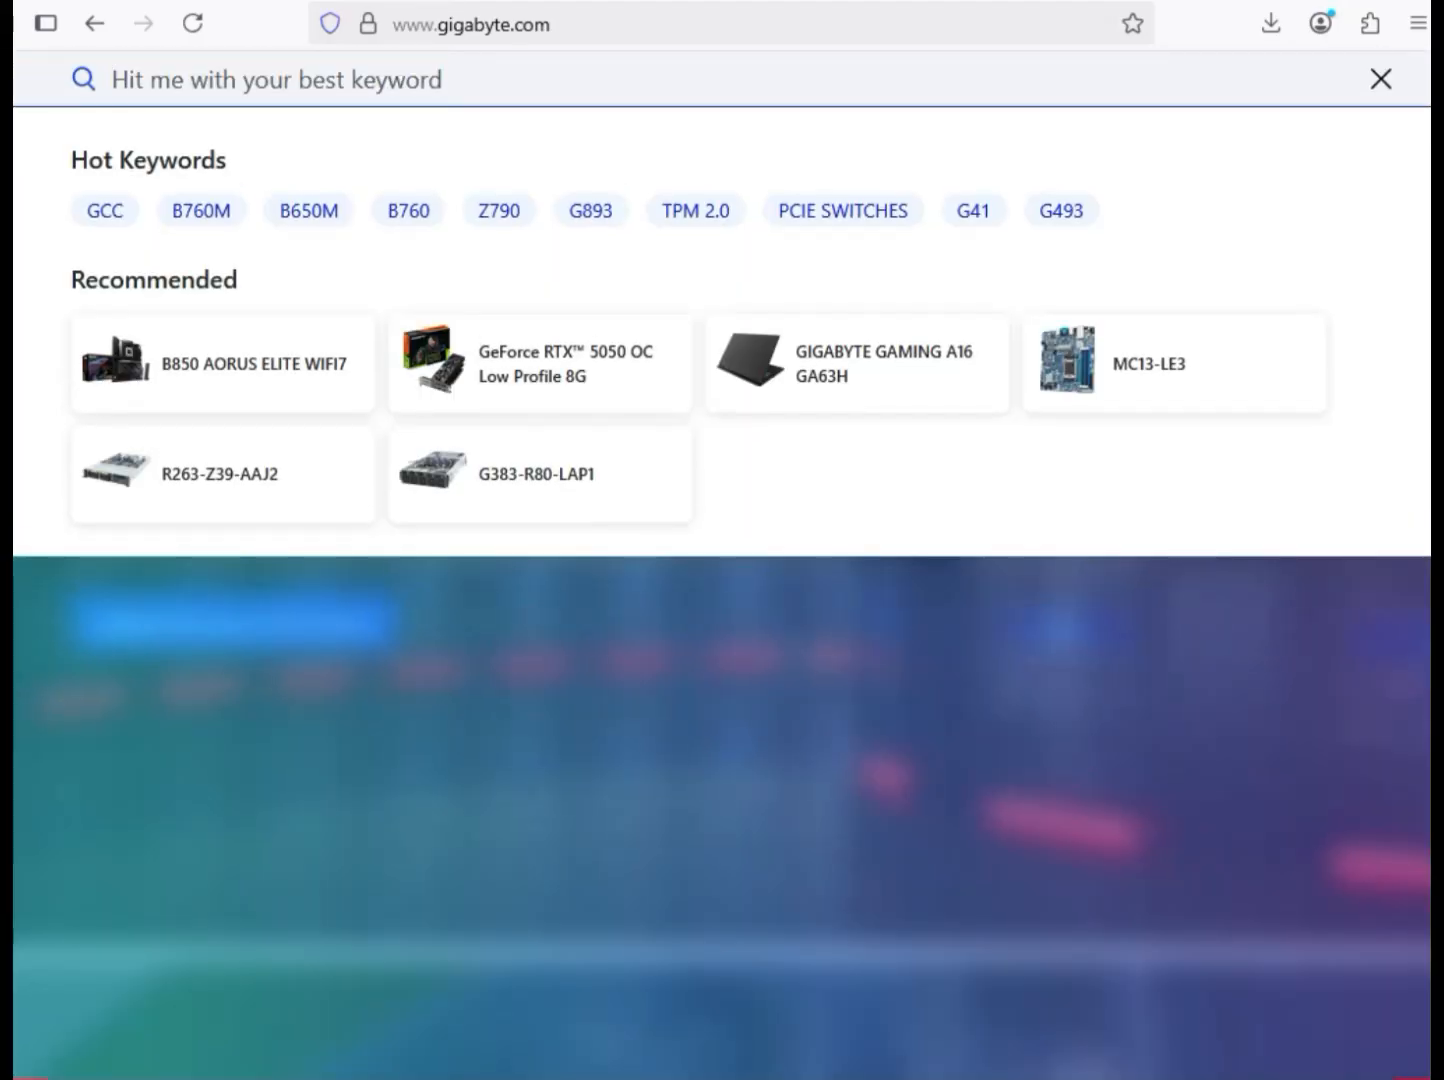
pyautogui.write('Z790 AORUS TACHYON X')
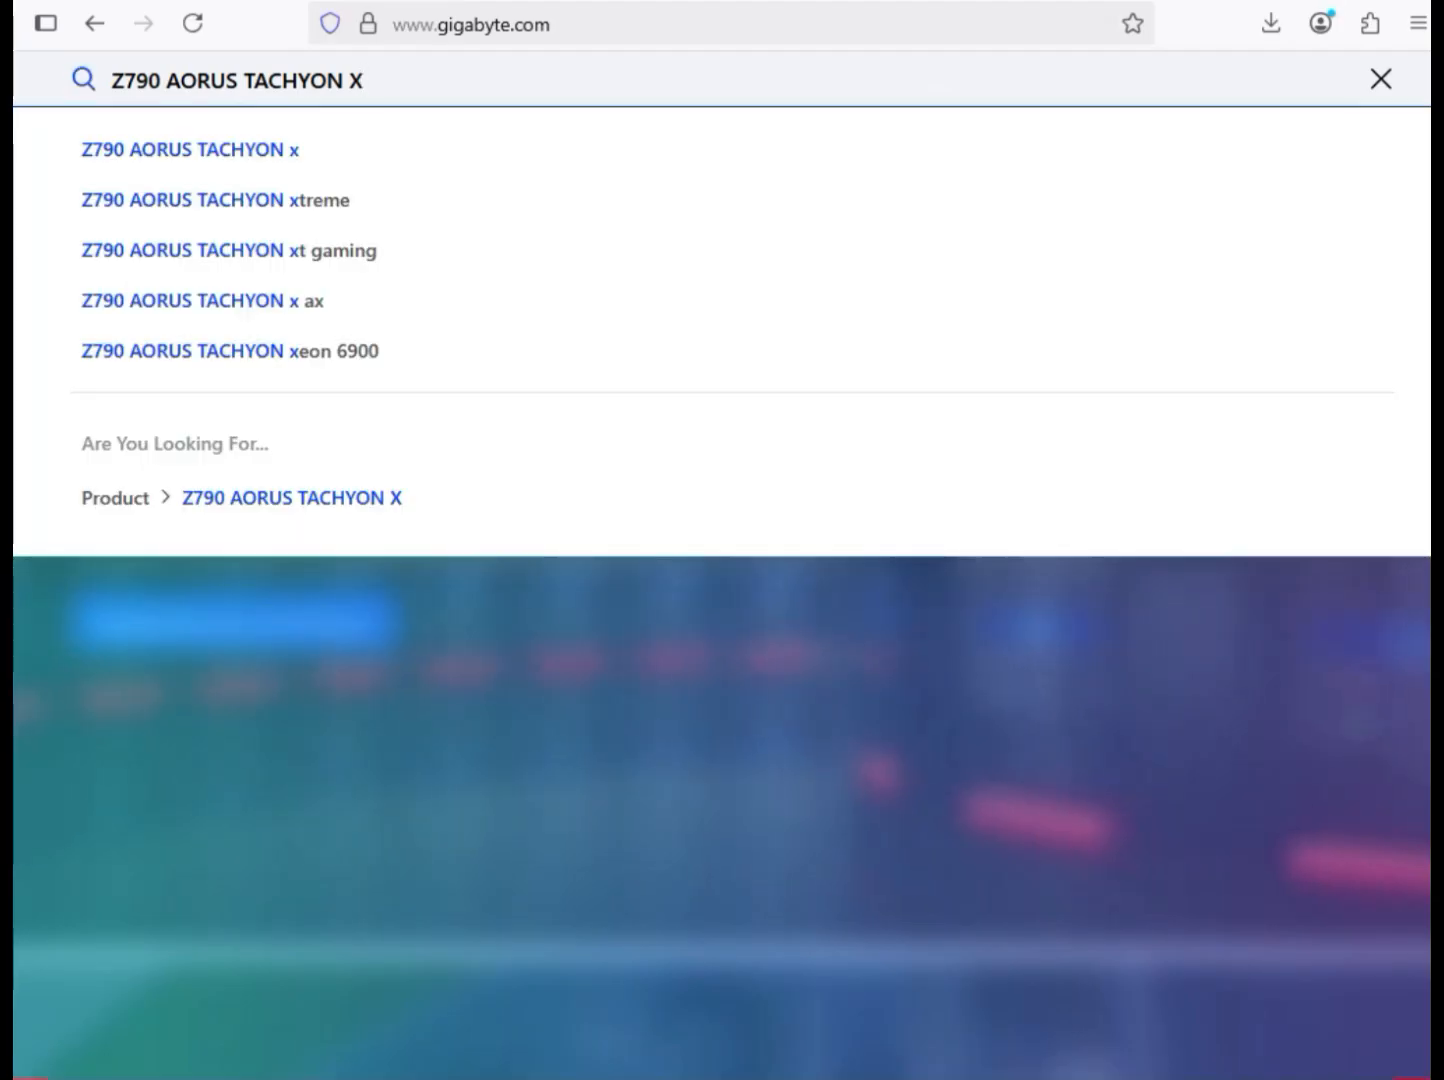
pyautogui.press('Return')
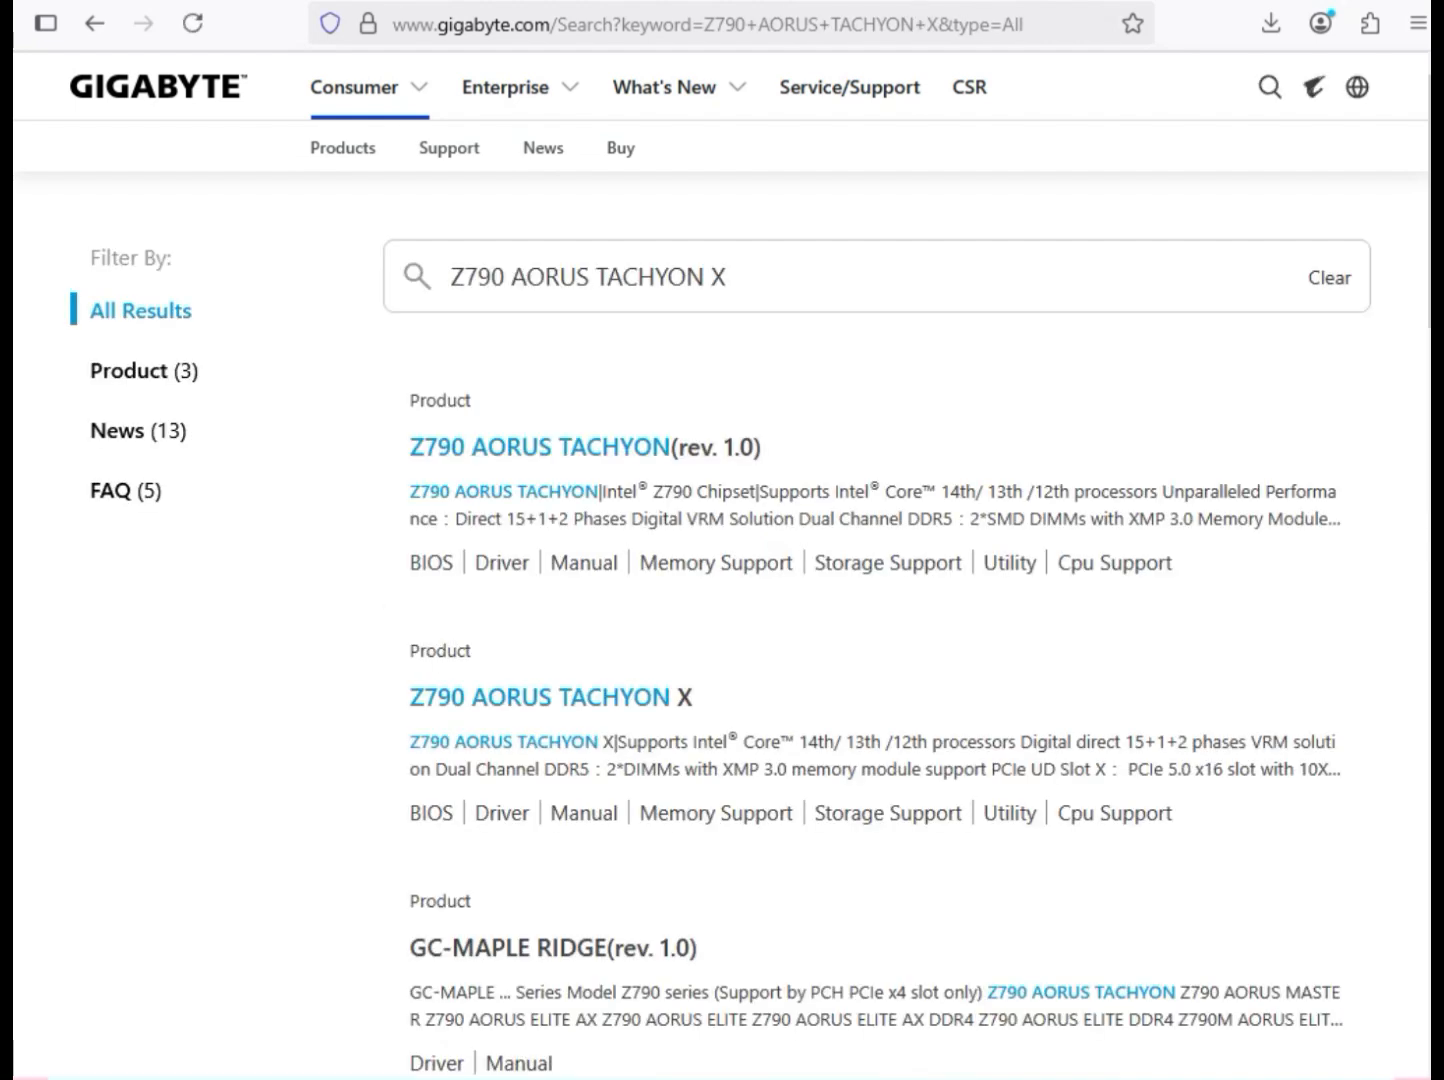
pyautogui.click(143, 371)
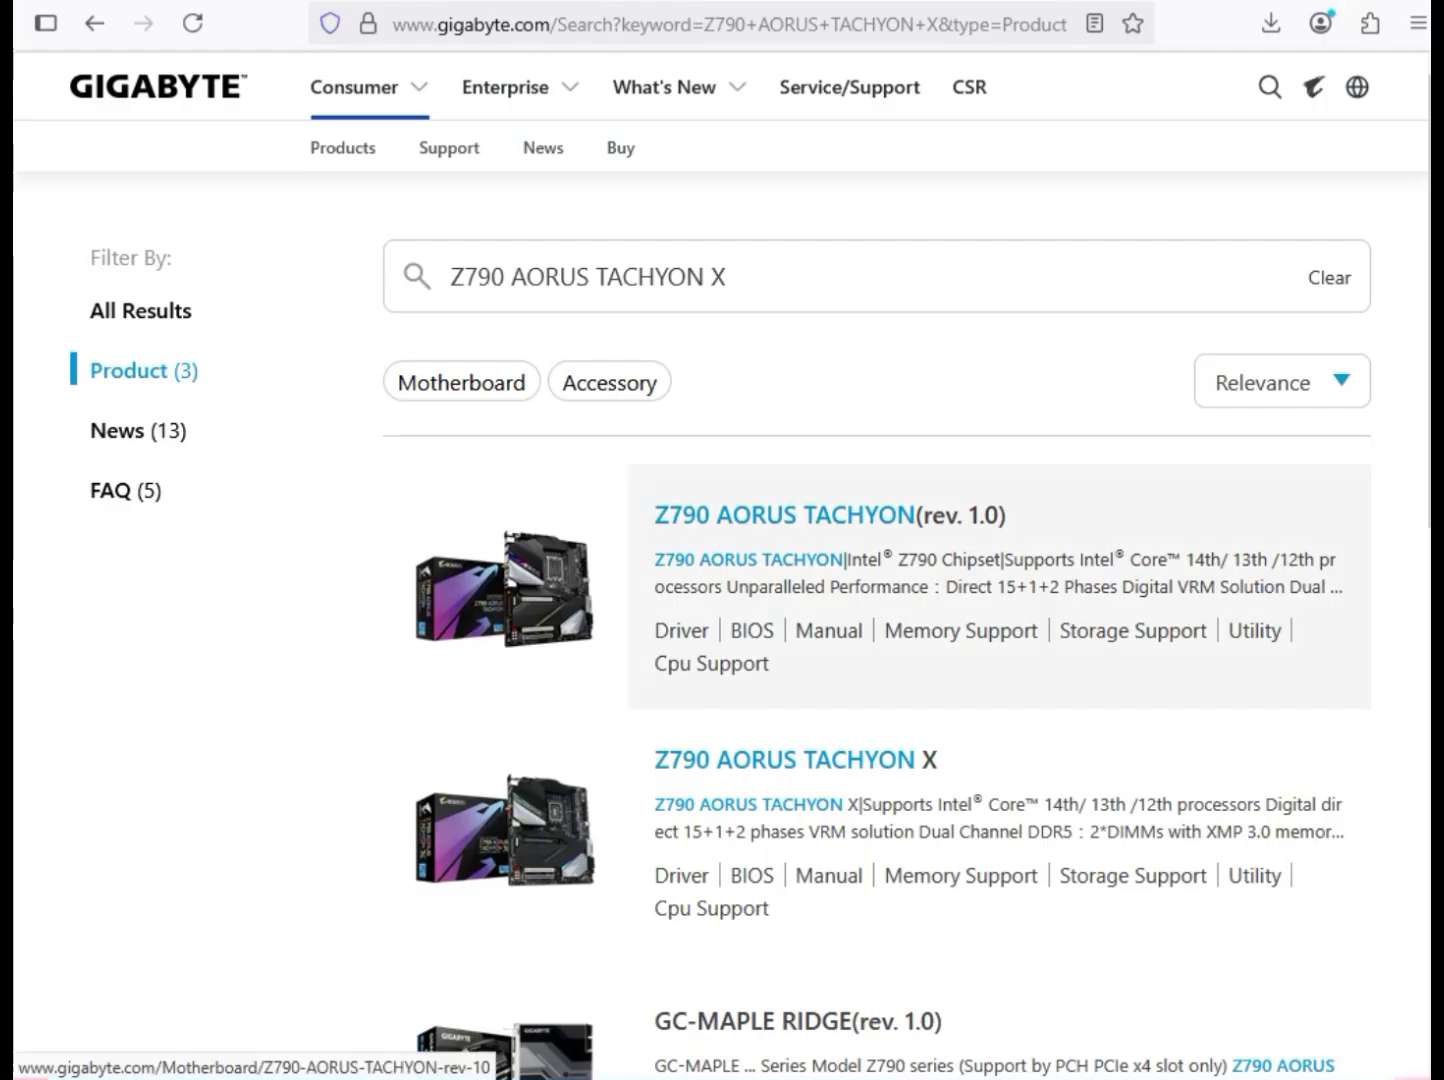
# Open the support downloads of the Z790 AORUS TACHYON (rev. 1.0) and set the driver OS to Windows 11 64bit.
pyautogui.click(831, 515)
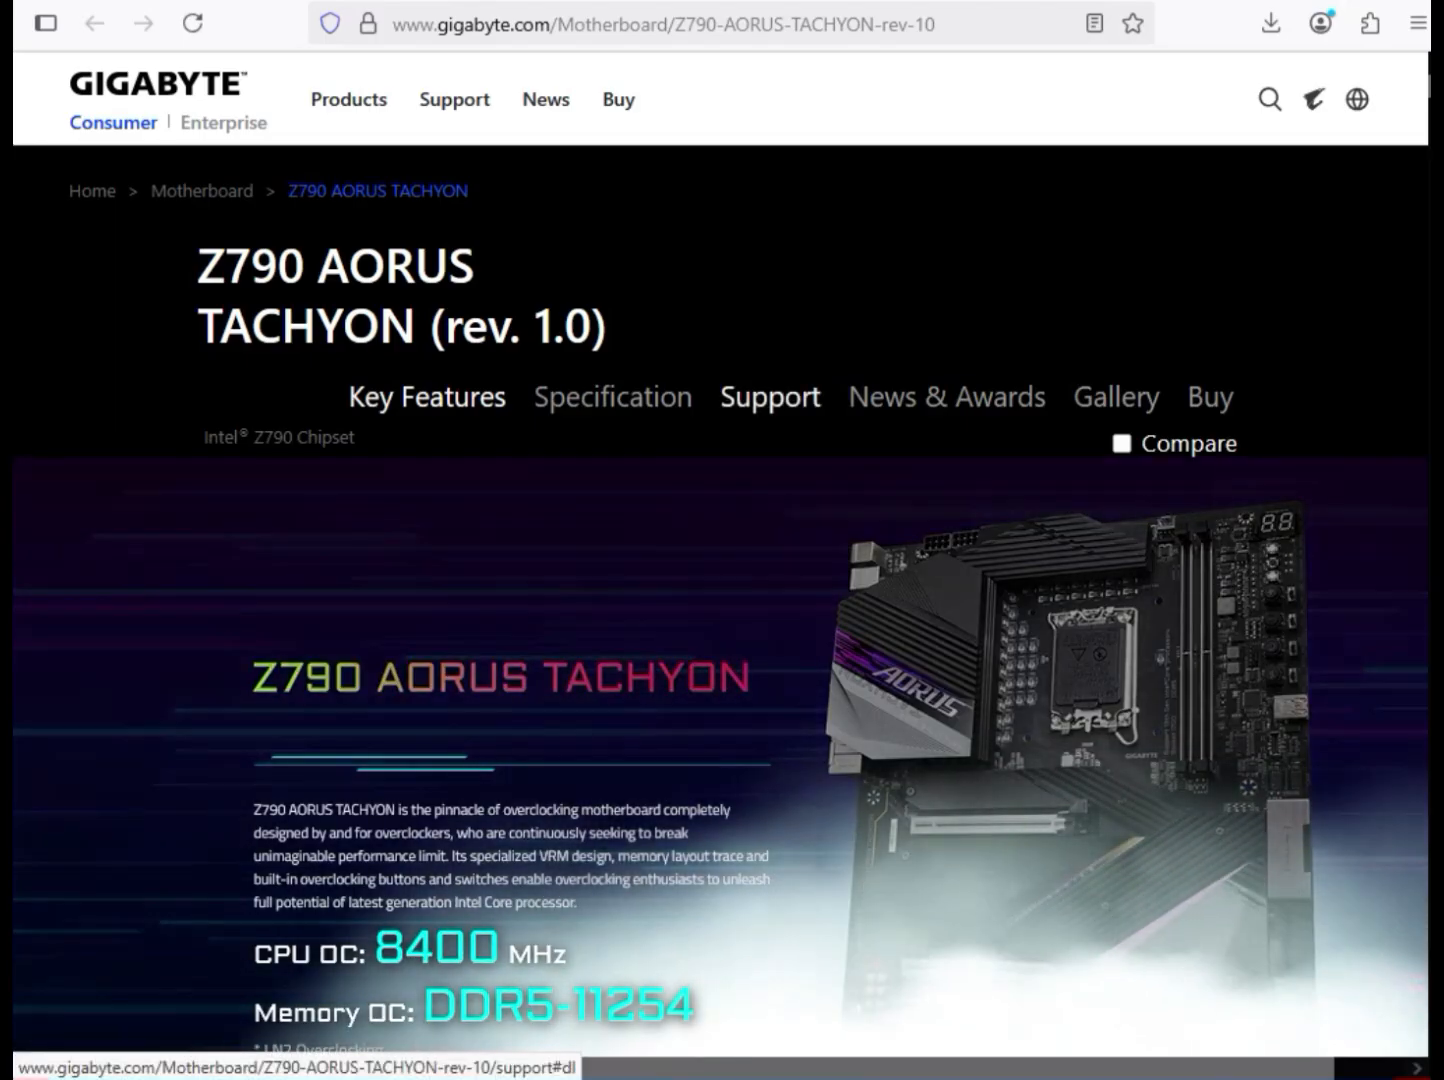
pyautogui.click(770, 397)
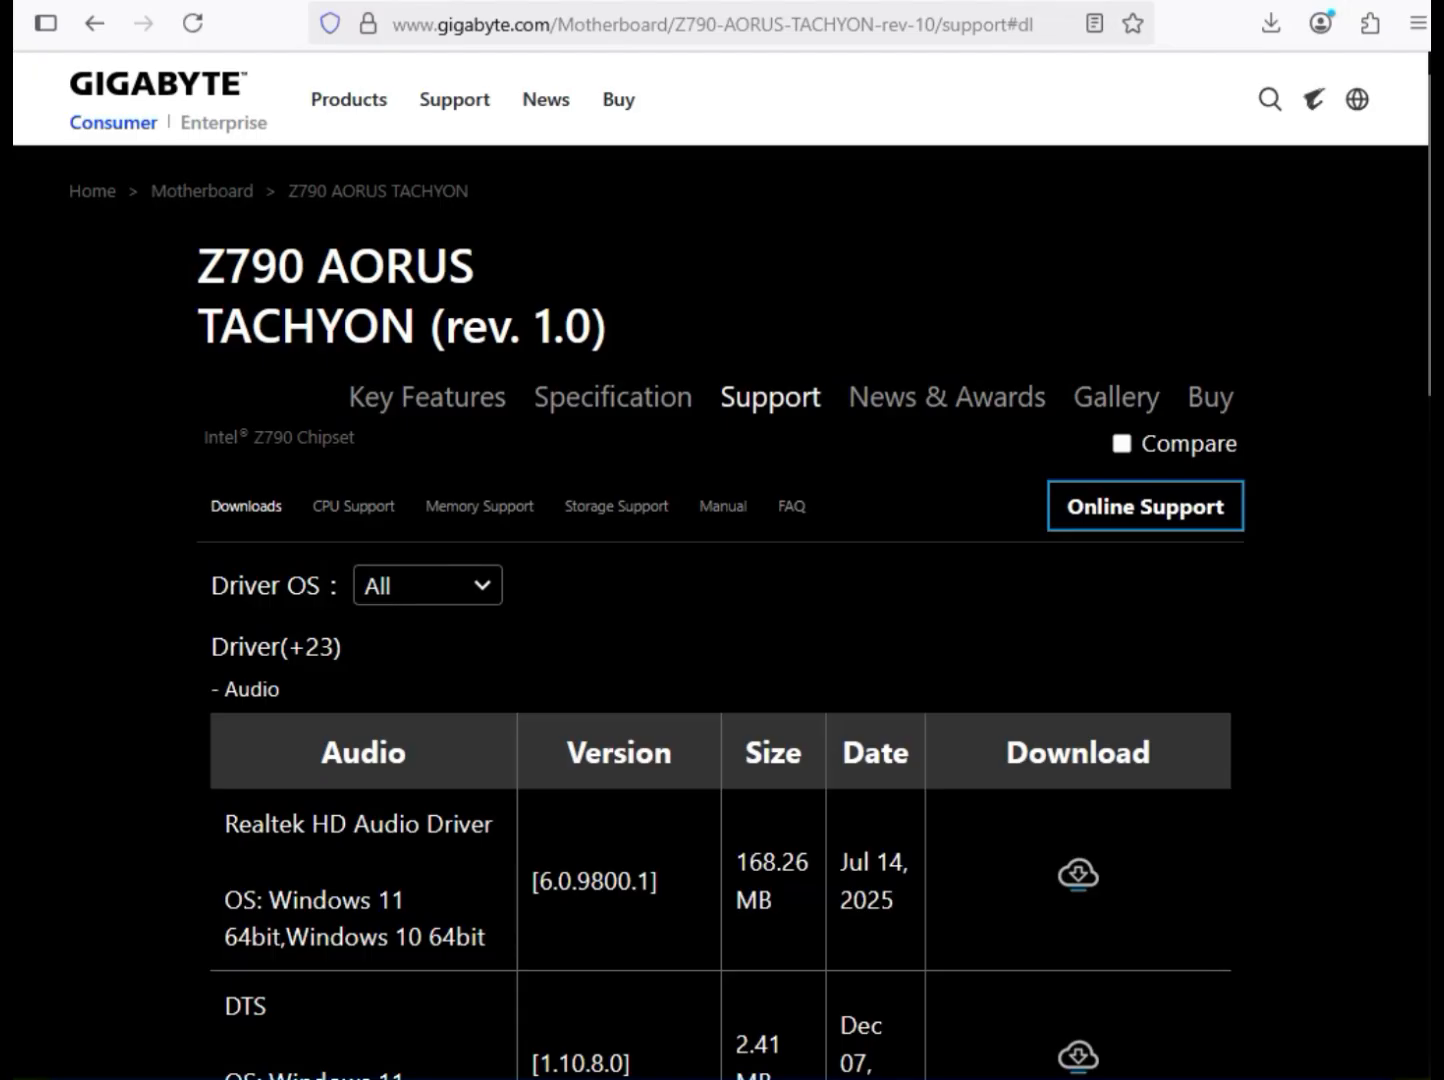
pyautogui.click(428, 586)
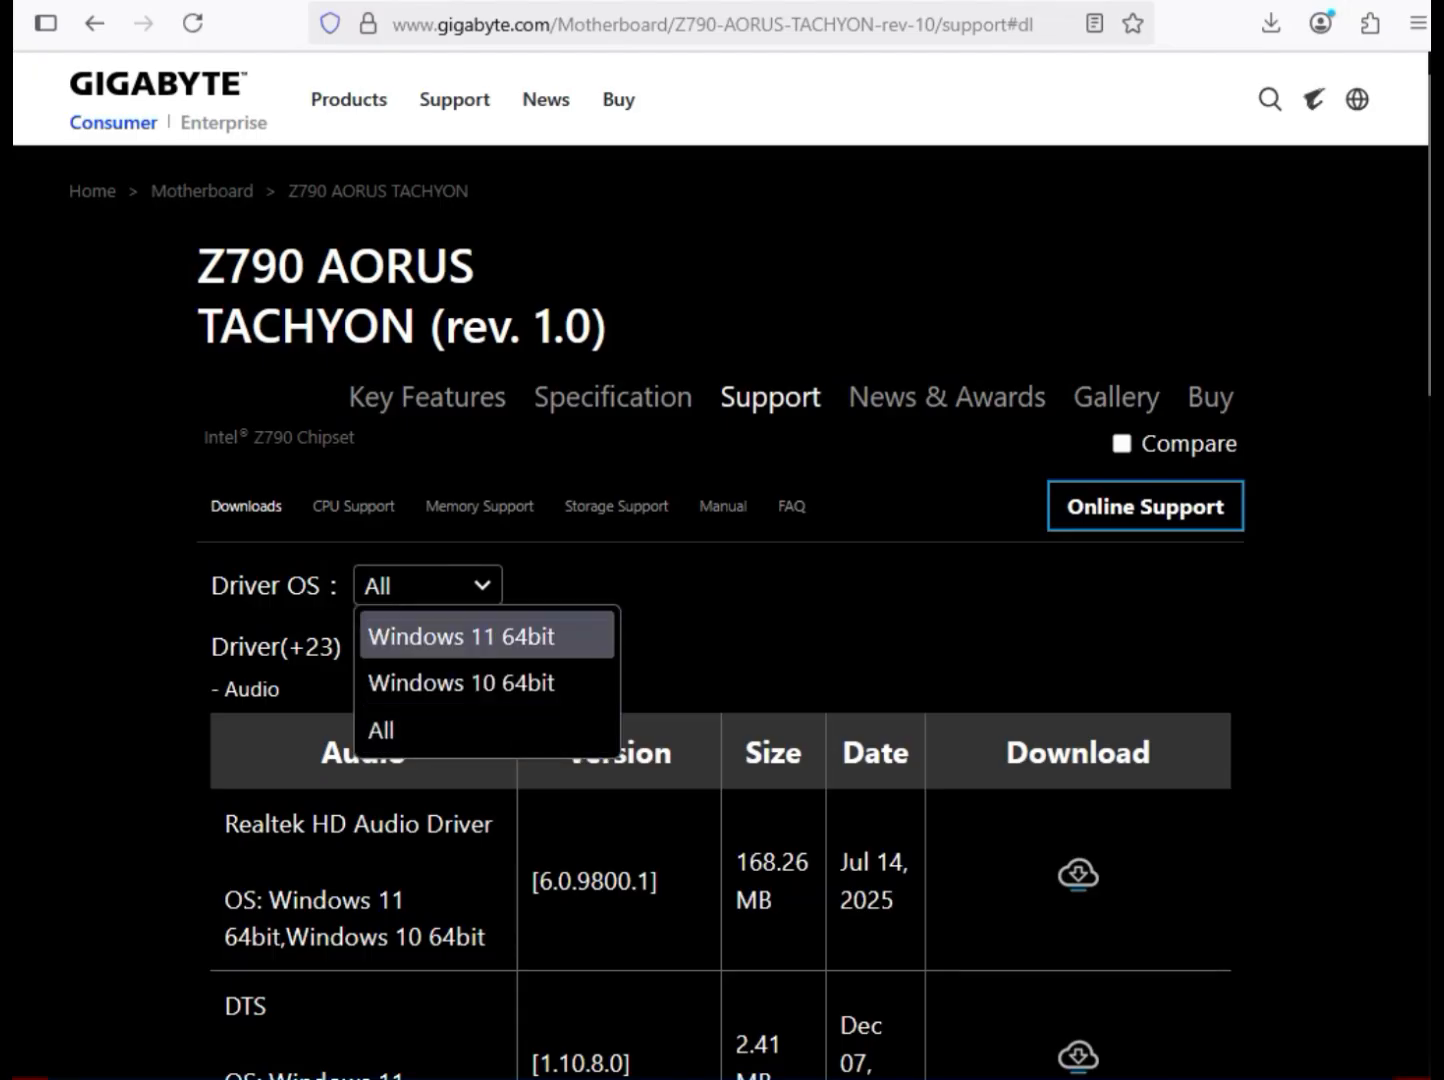
pyautogui.click(428, 585)
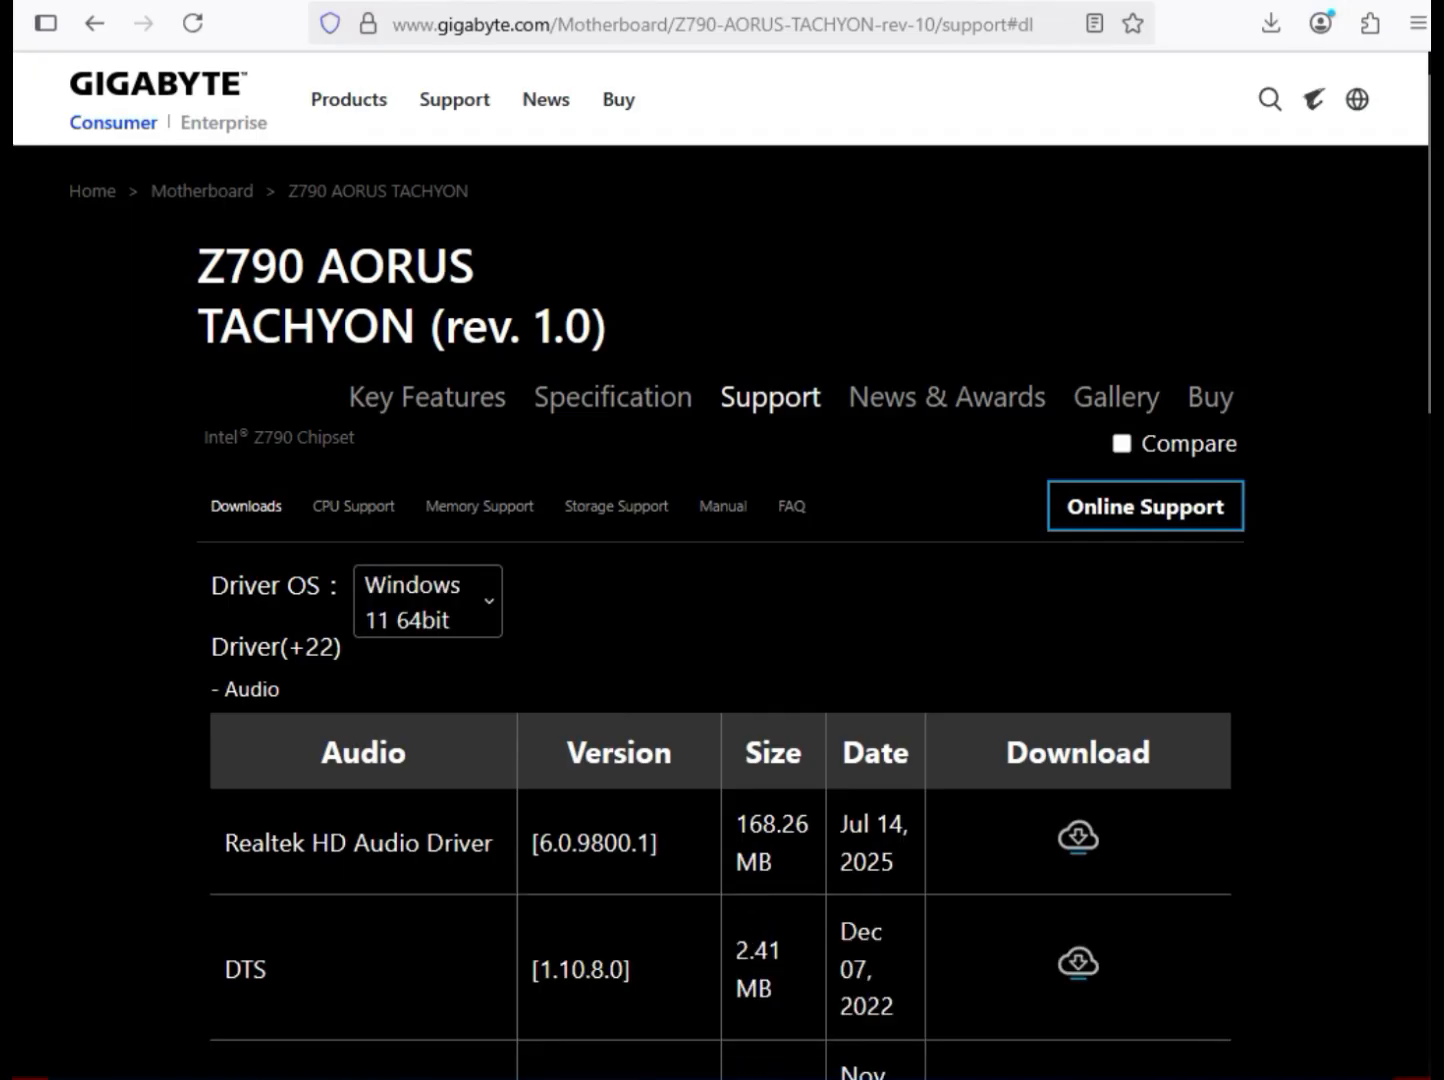
# Download the Realtek HD Audio Driver, version 6.0.9800.1, and dismiss the download list.
pyautogui.moveTo(312, 843); pyautogui.dragTo(492, 843)
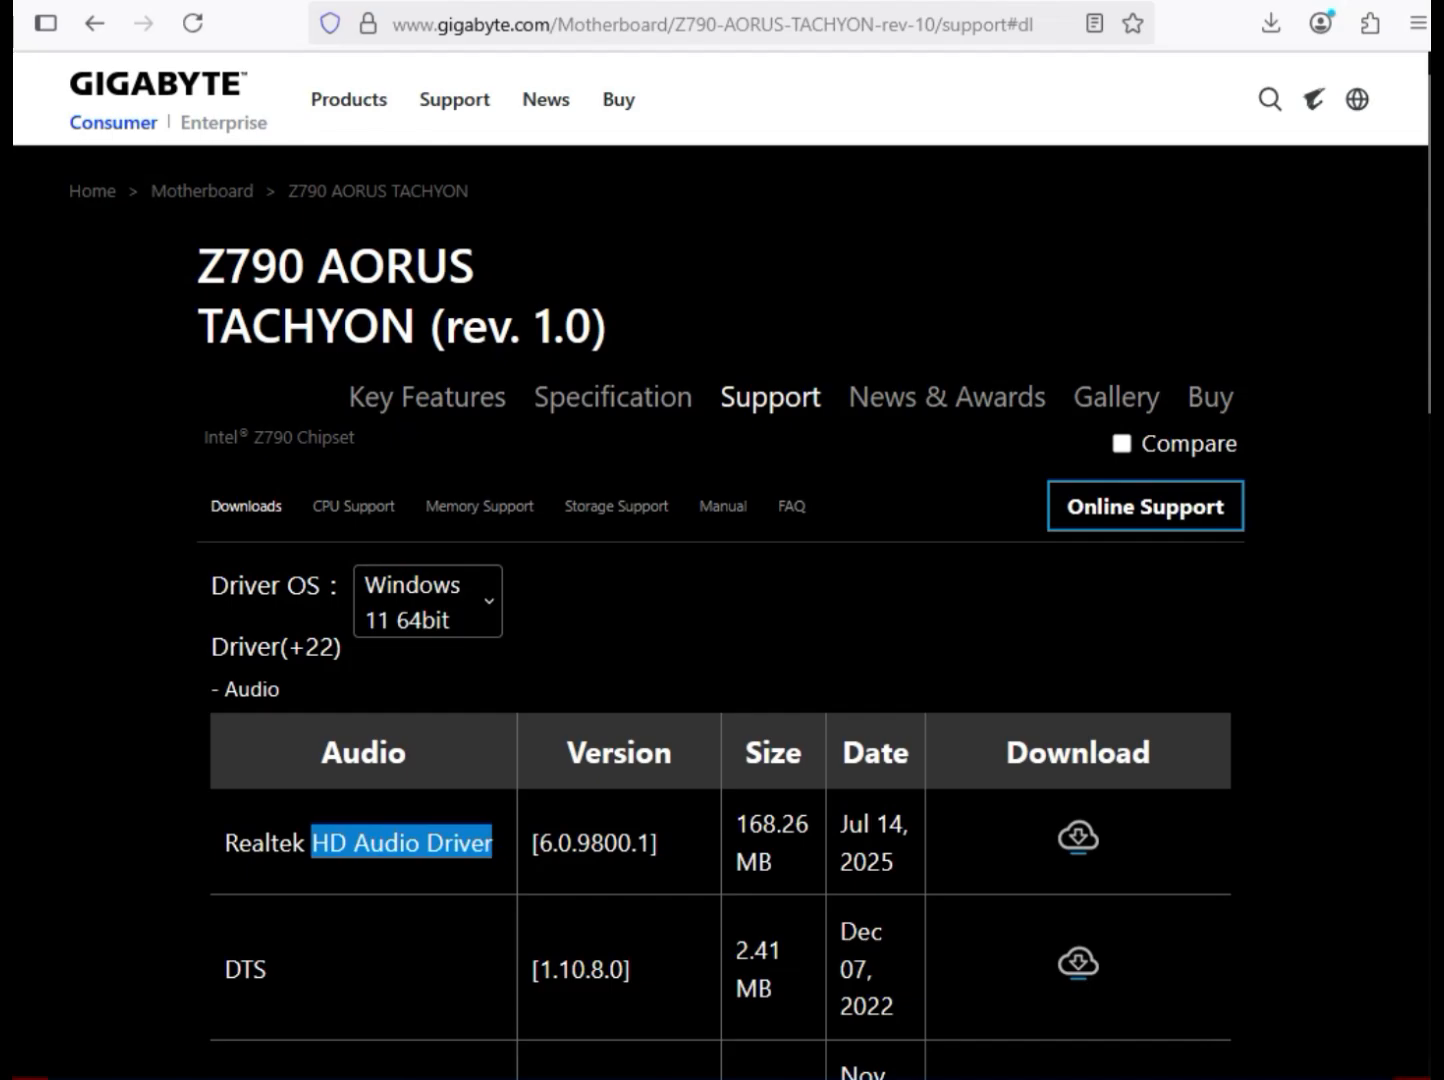
pyautogui.click(1078, 836)
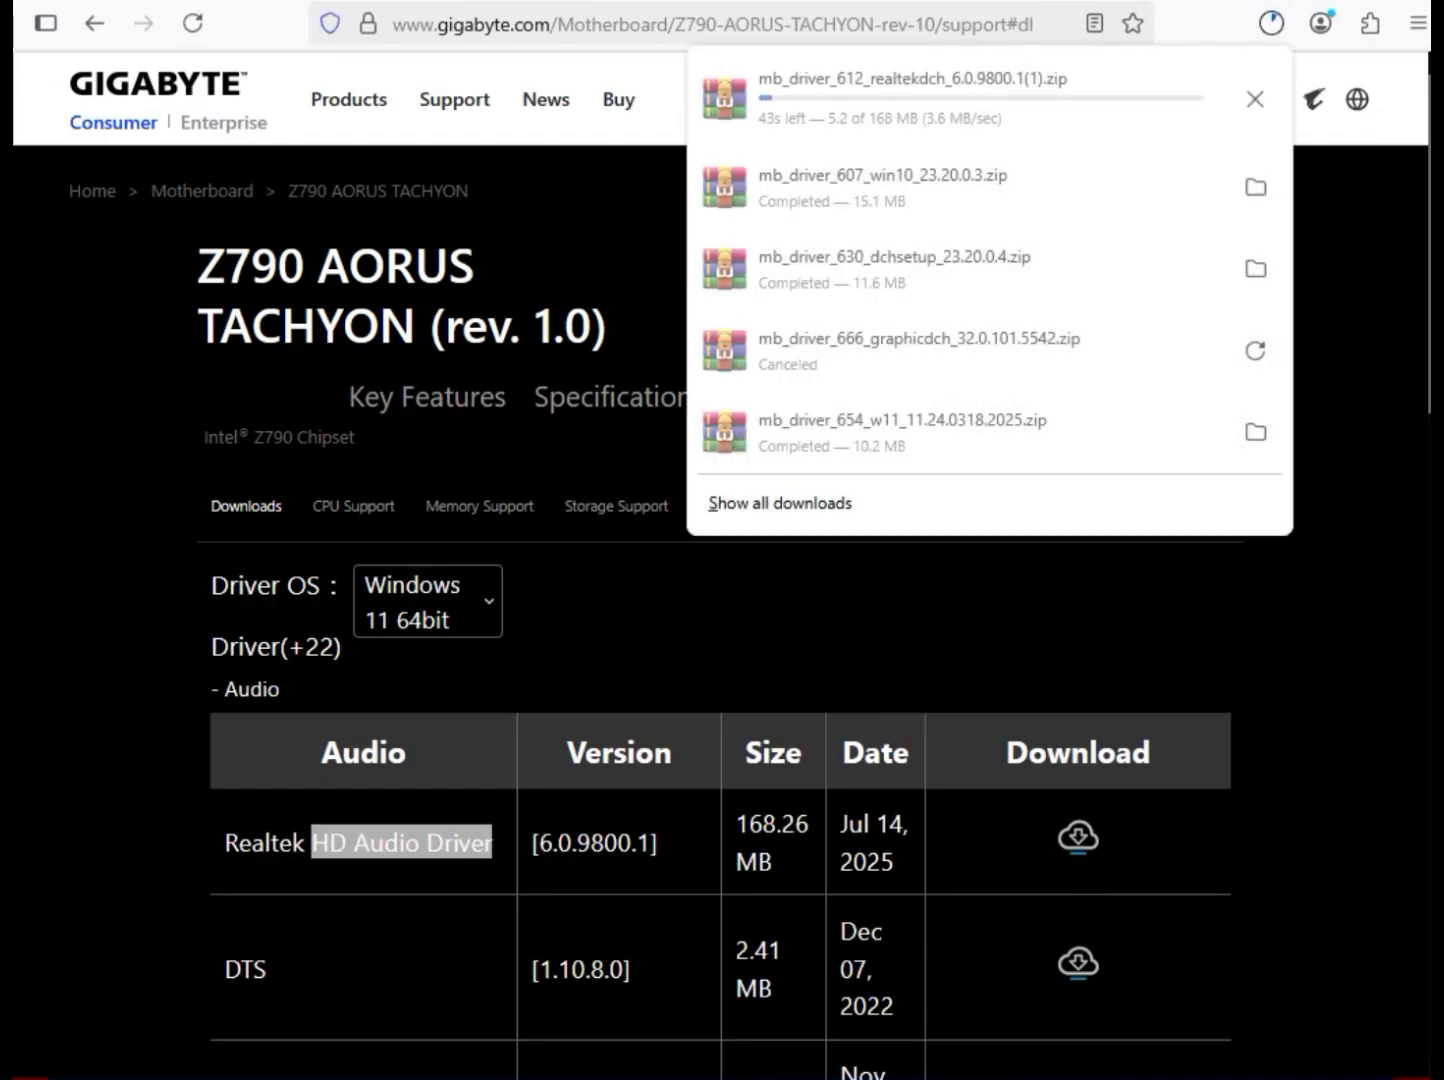
pyautogui.press('Escape')
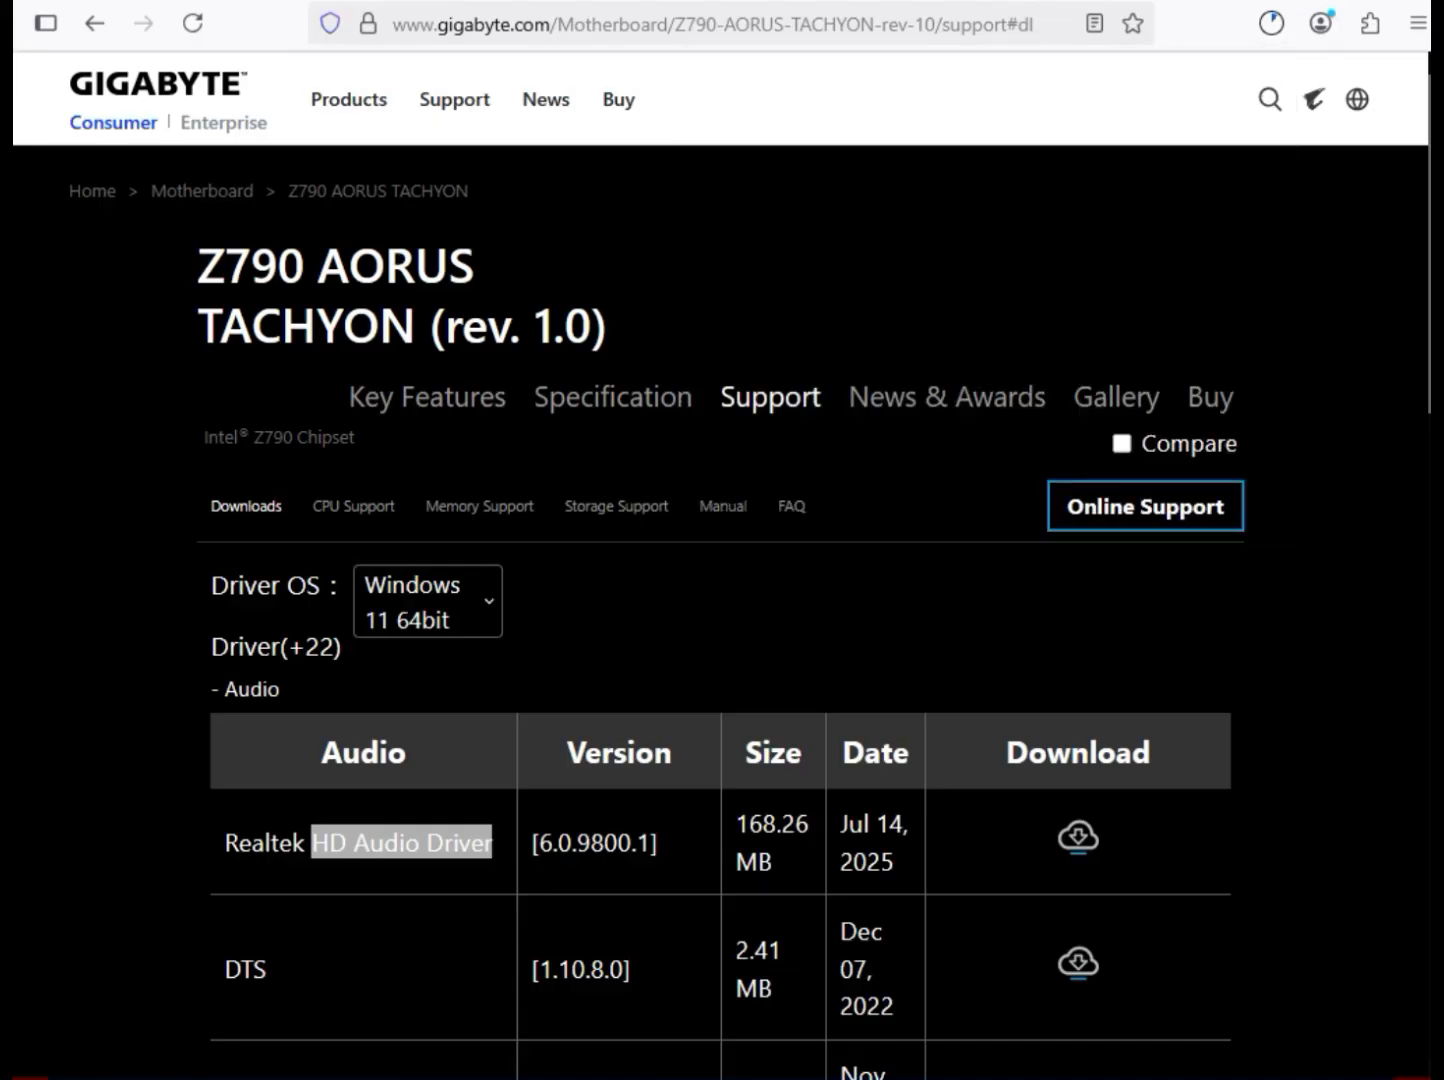
pyautogui.click(402, 843)
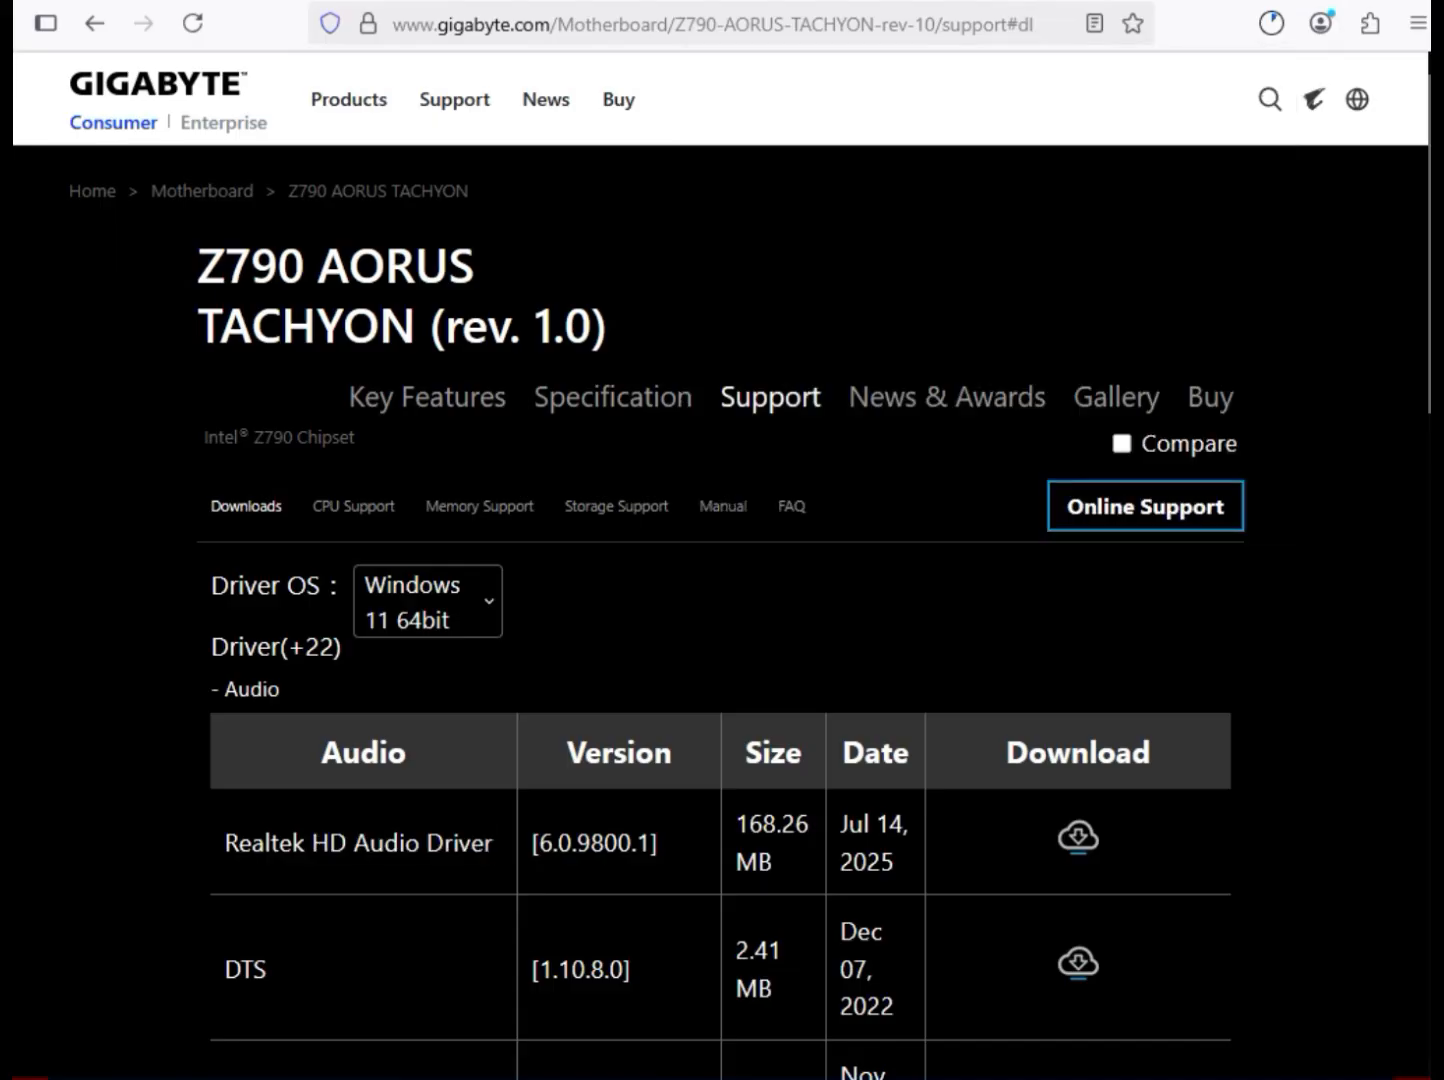
# Expand the Chipset drivers and download the Intel Serial I/O driver, version 30.100.2221.20.
pyautogui.scroll(-3, 720, 560)
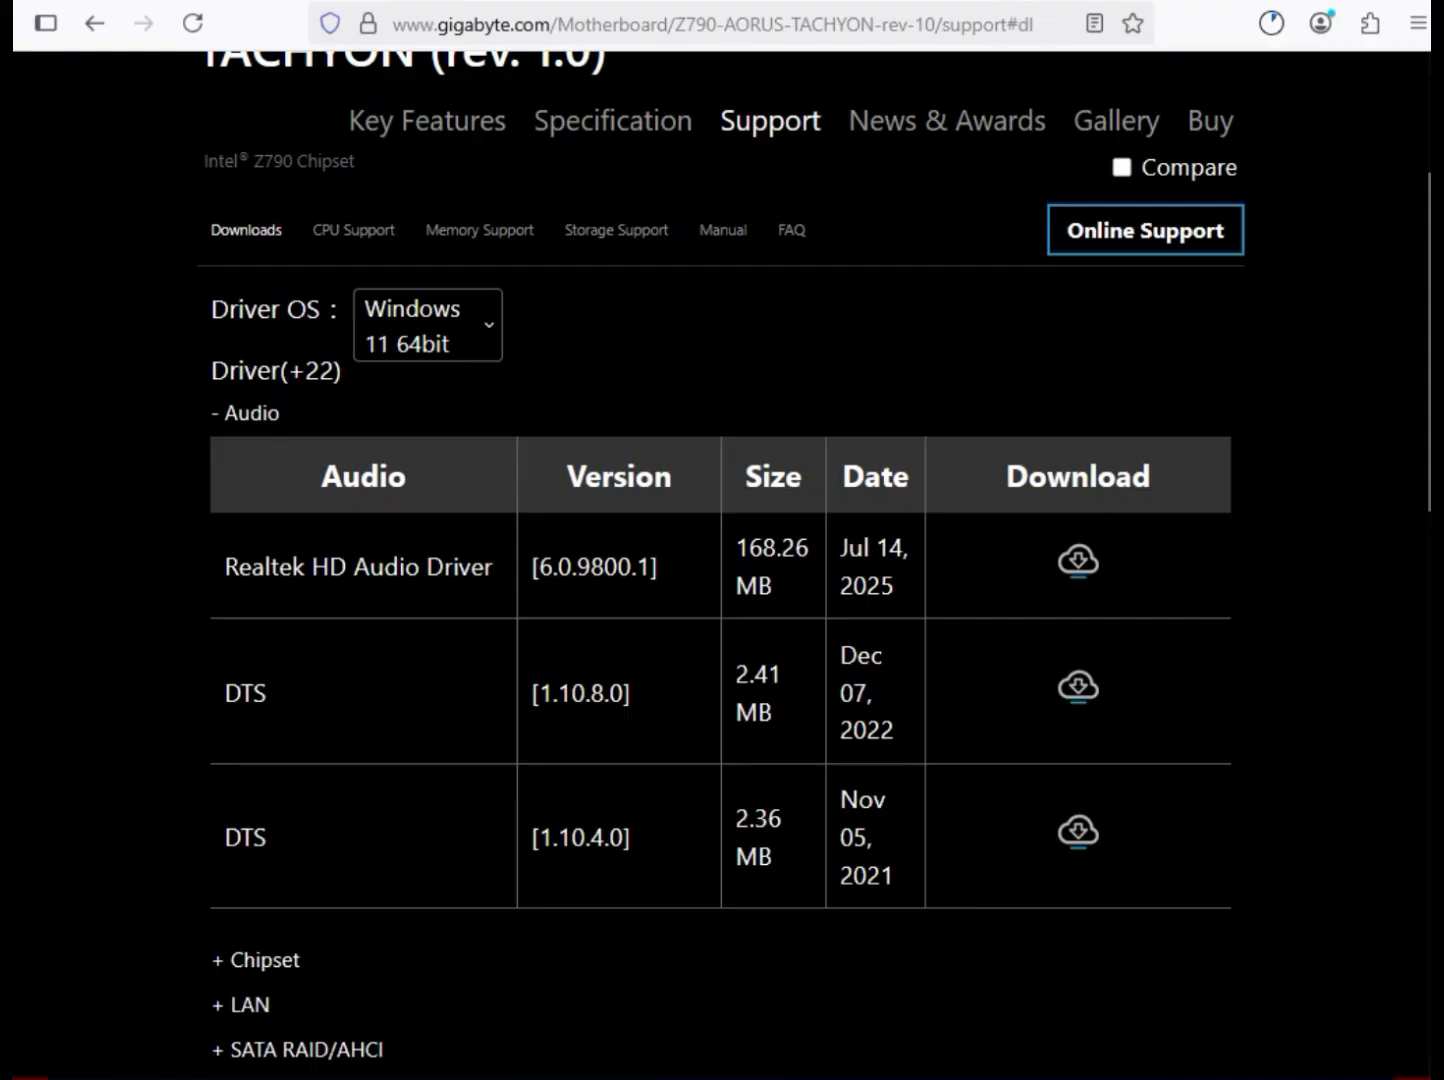
pyautogui.scroll(-10, 719, 559)
pyautogui.scroll(6, 719, 559)
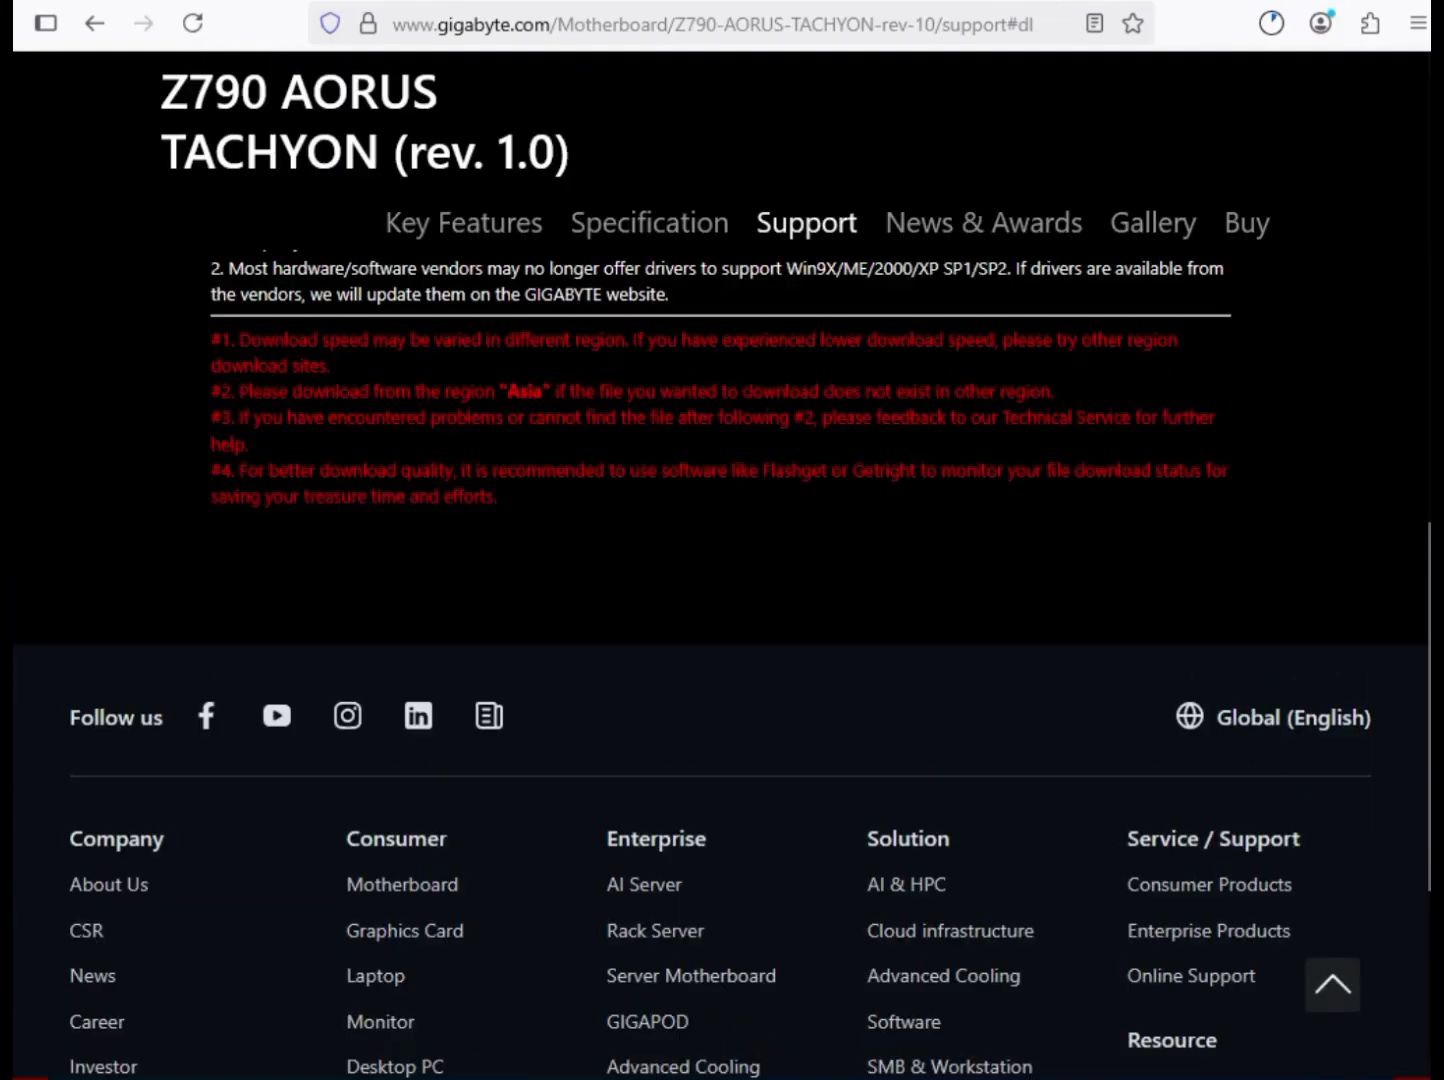
pyautogui.scroll(2, 720, 560)
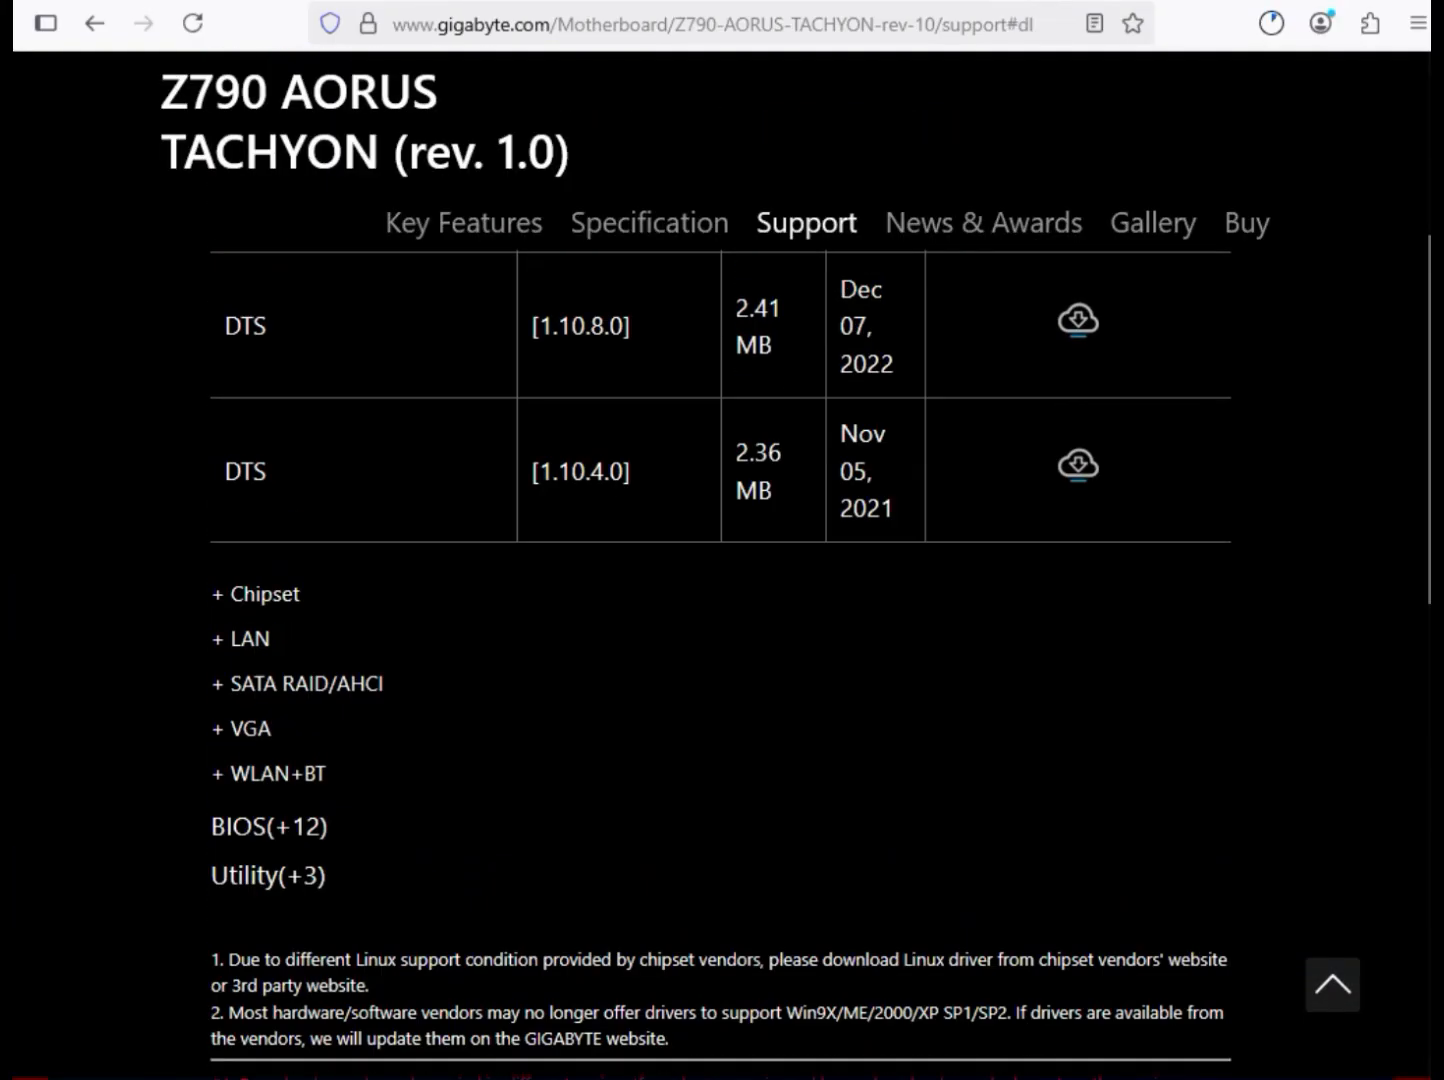
pyautogui.click(263, 594)
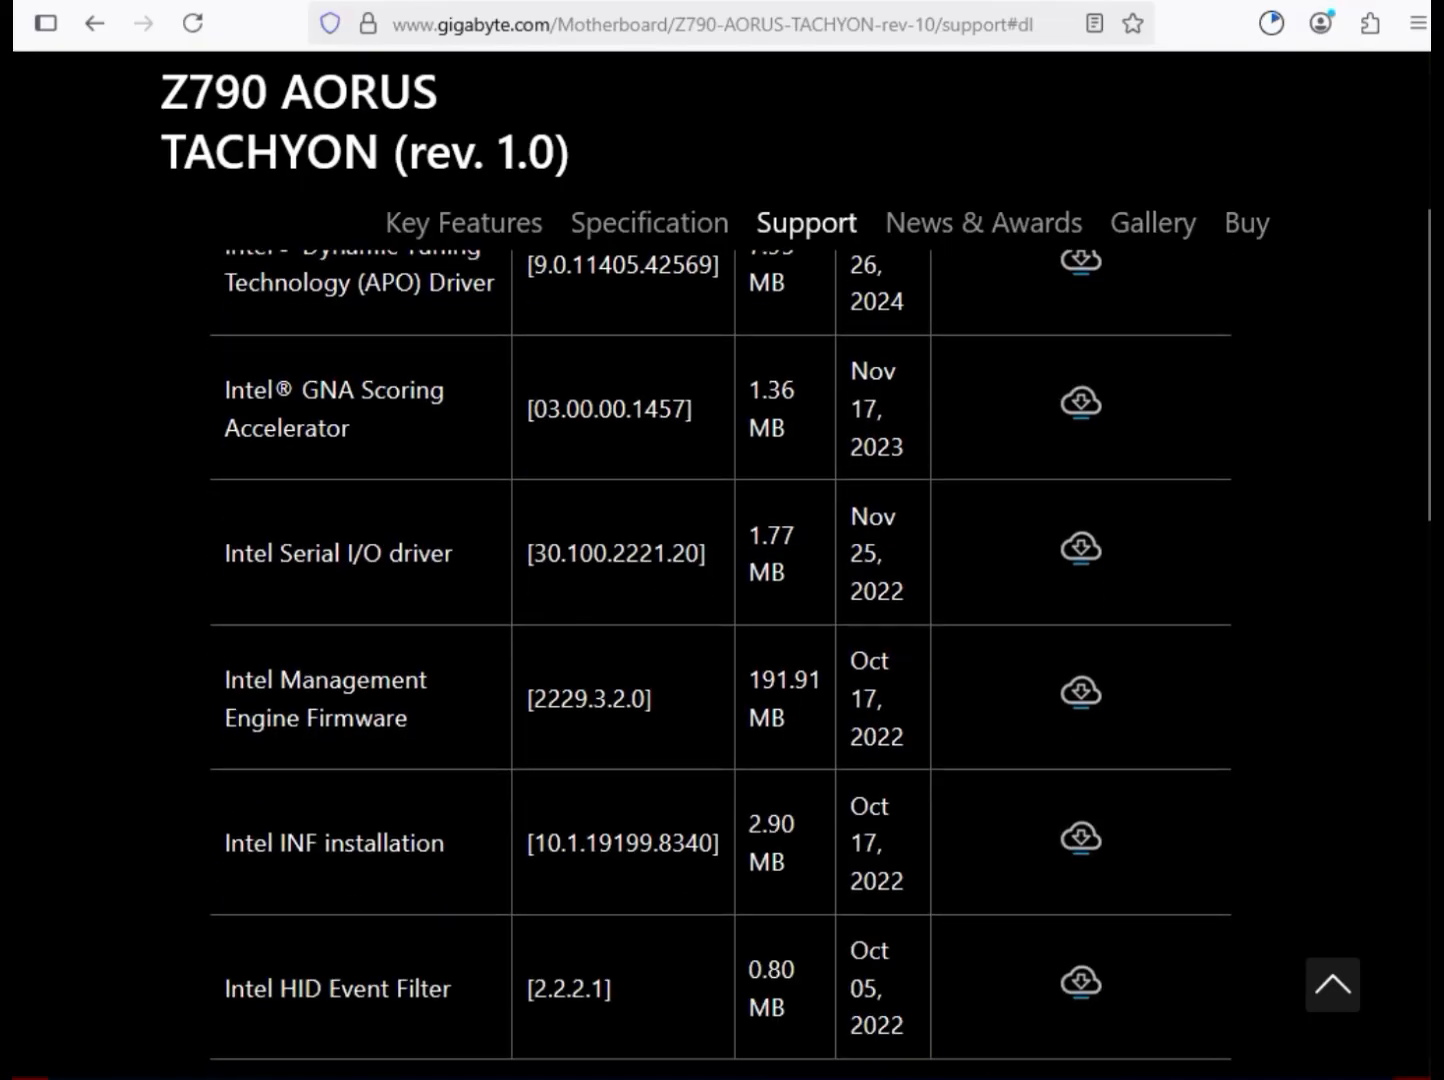
pyautogui.tripleClick(320, 698)
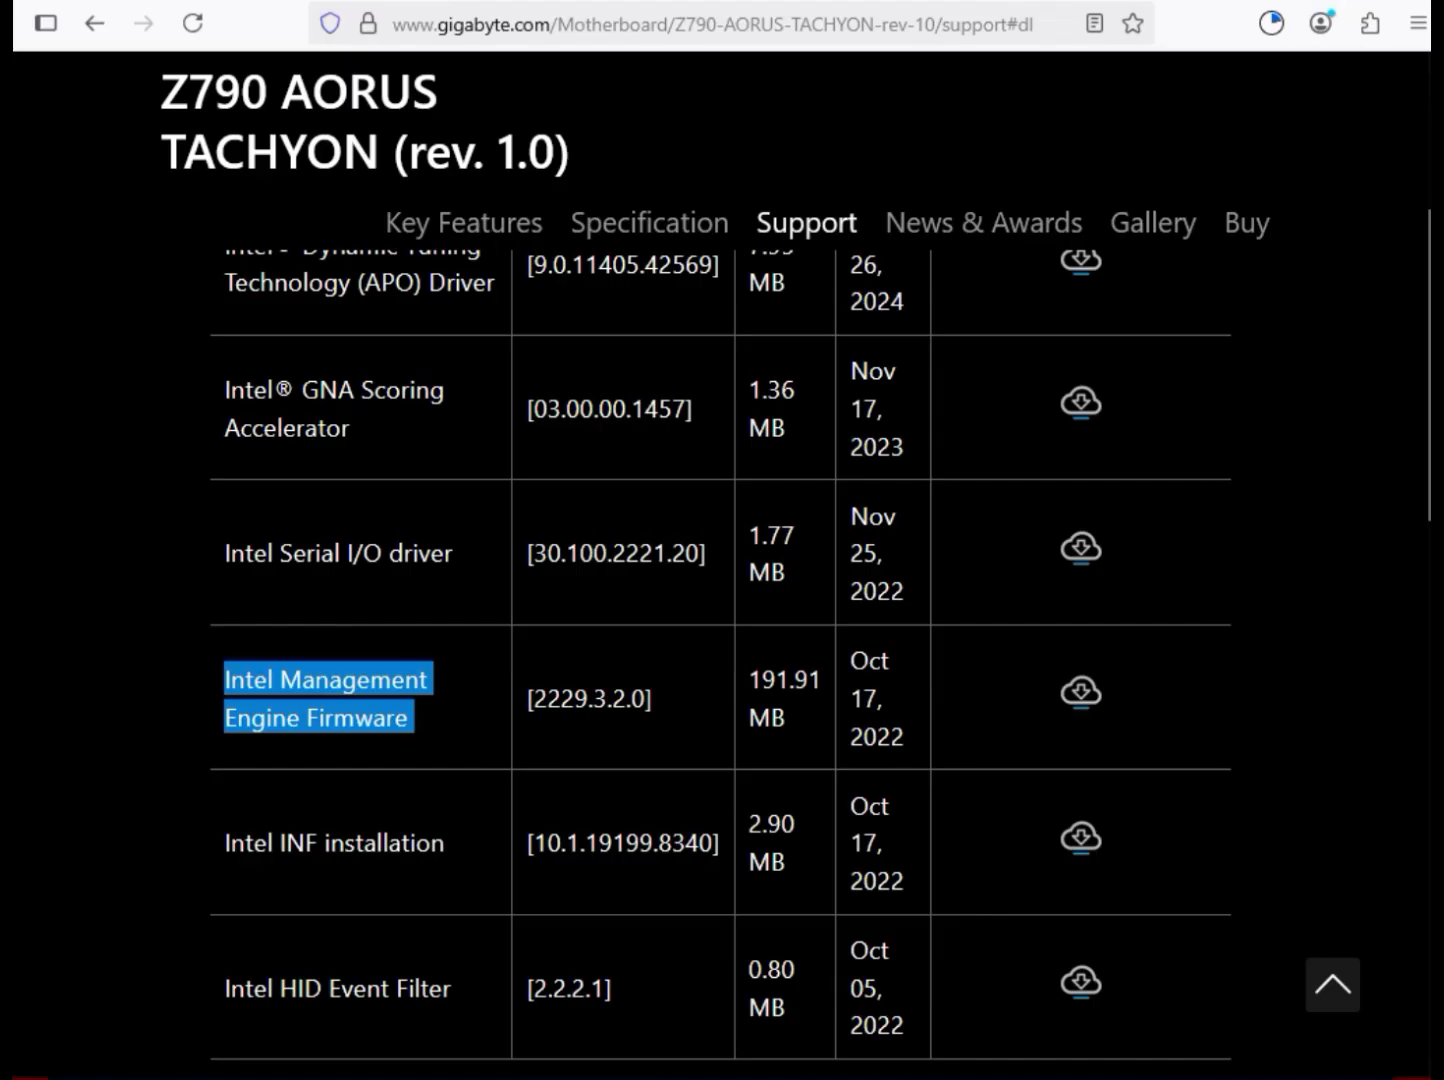
pyautogui.moveTo(280, 553); pyautogui.dragTo(911, 738)
pyautogui.click(1000, 706)
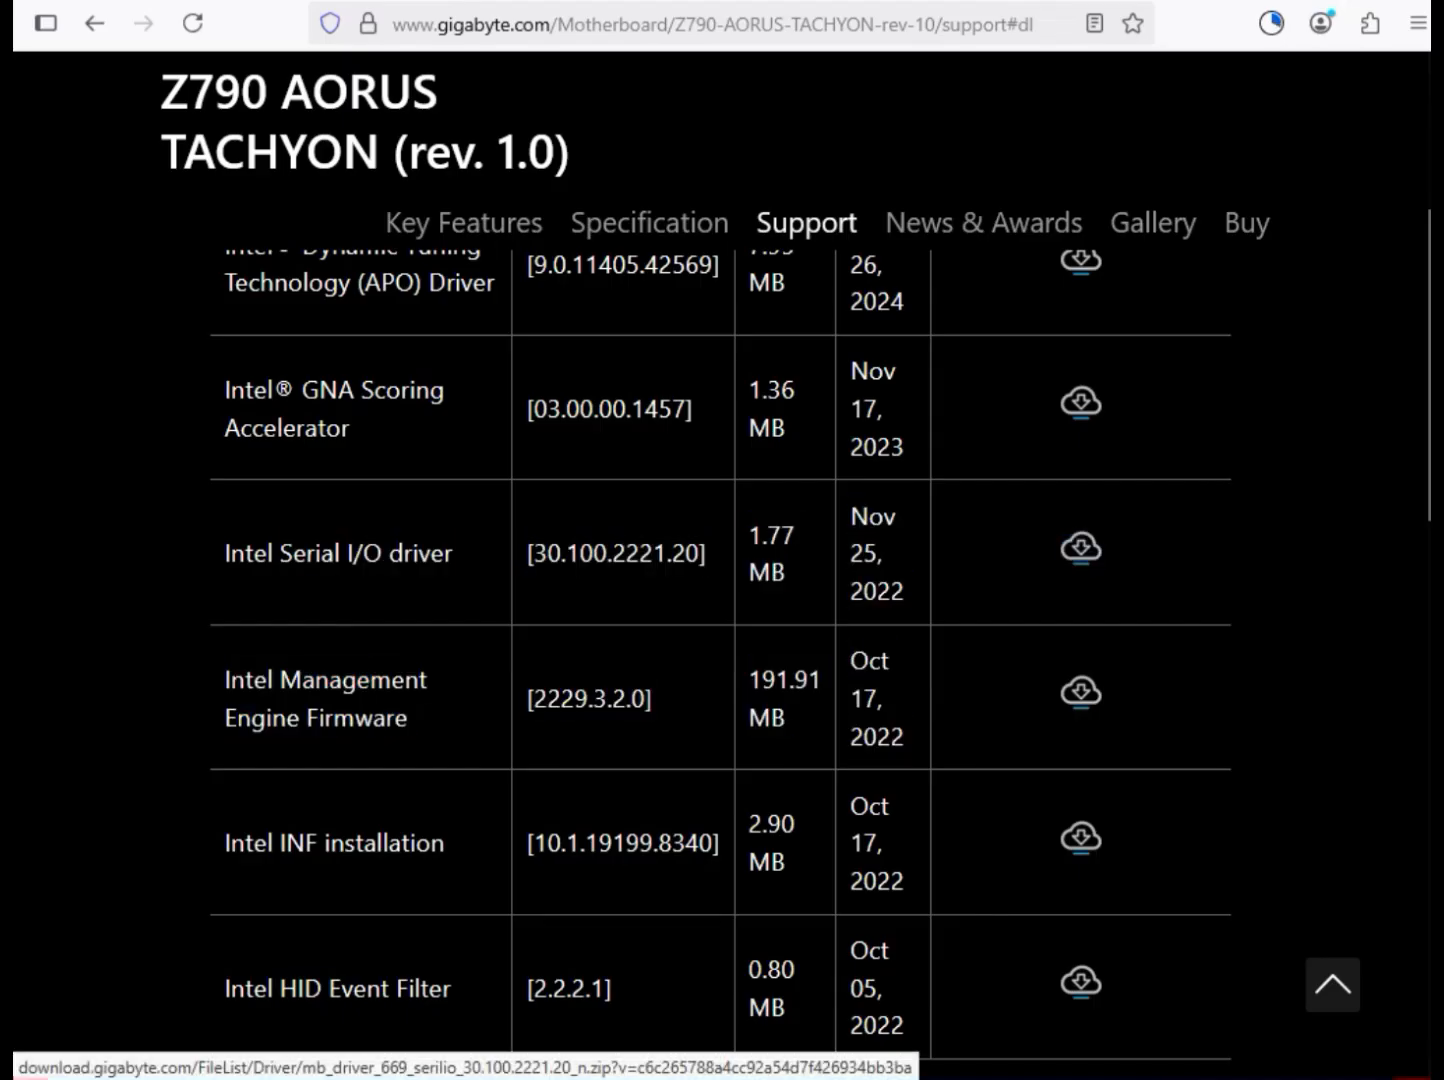
pyautogui.click(1081, 548)
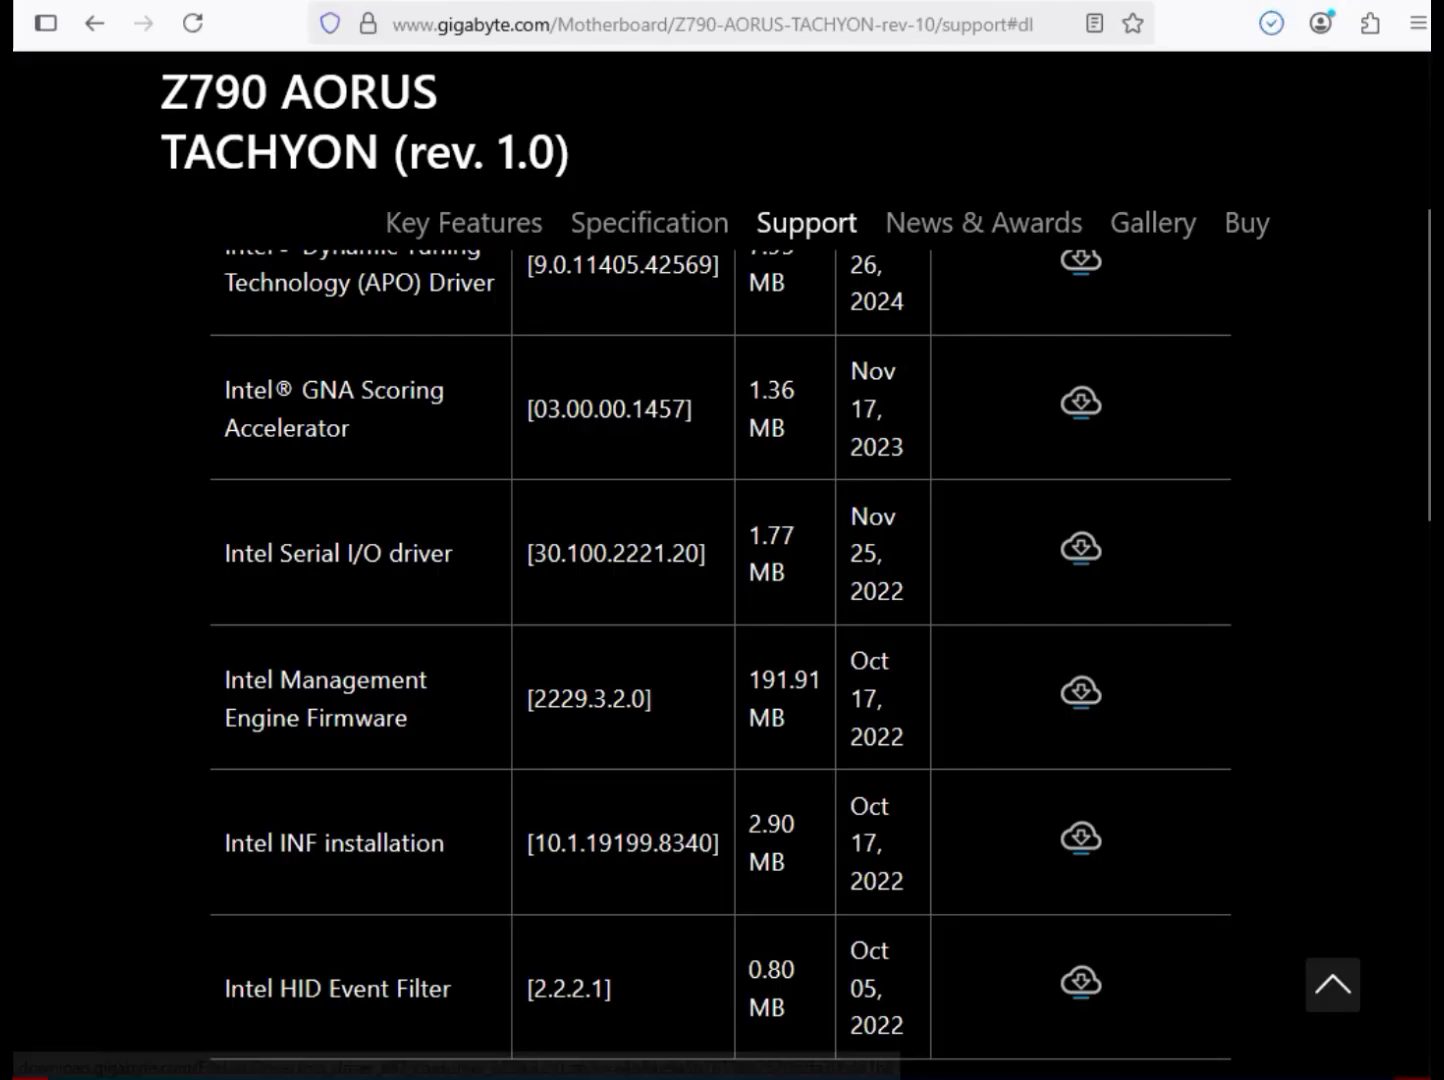
# Download the Intel Management Engine Firmware, version 2229.3.2.0, from the Chipset drivers.
pyautogui.moveTo(223, 673); pyautogui.dragTo(910, 740)
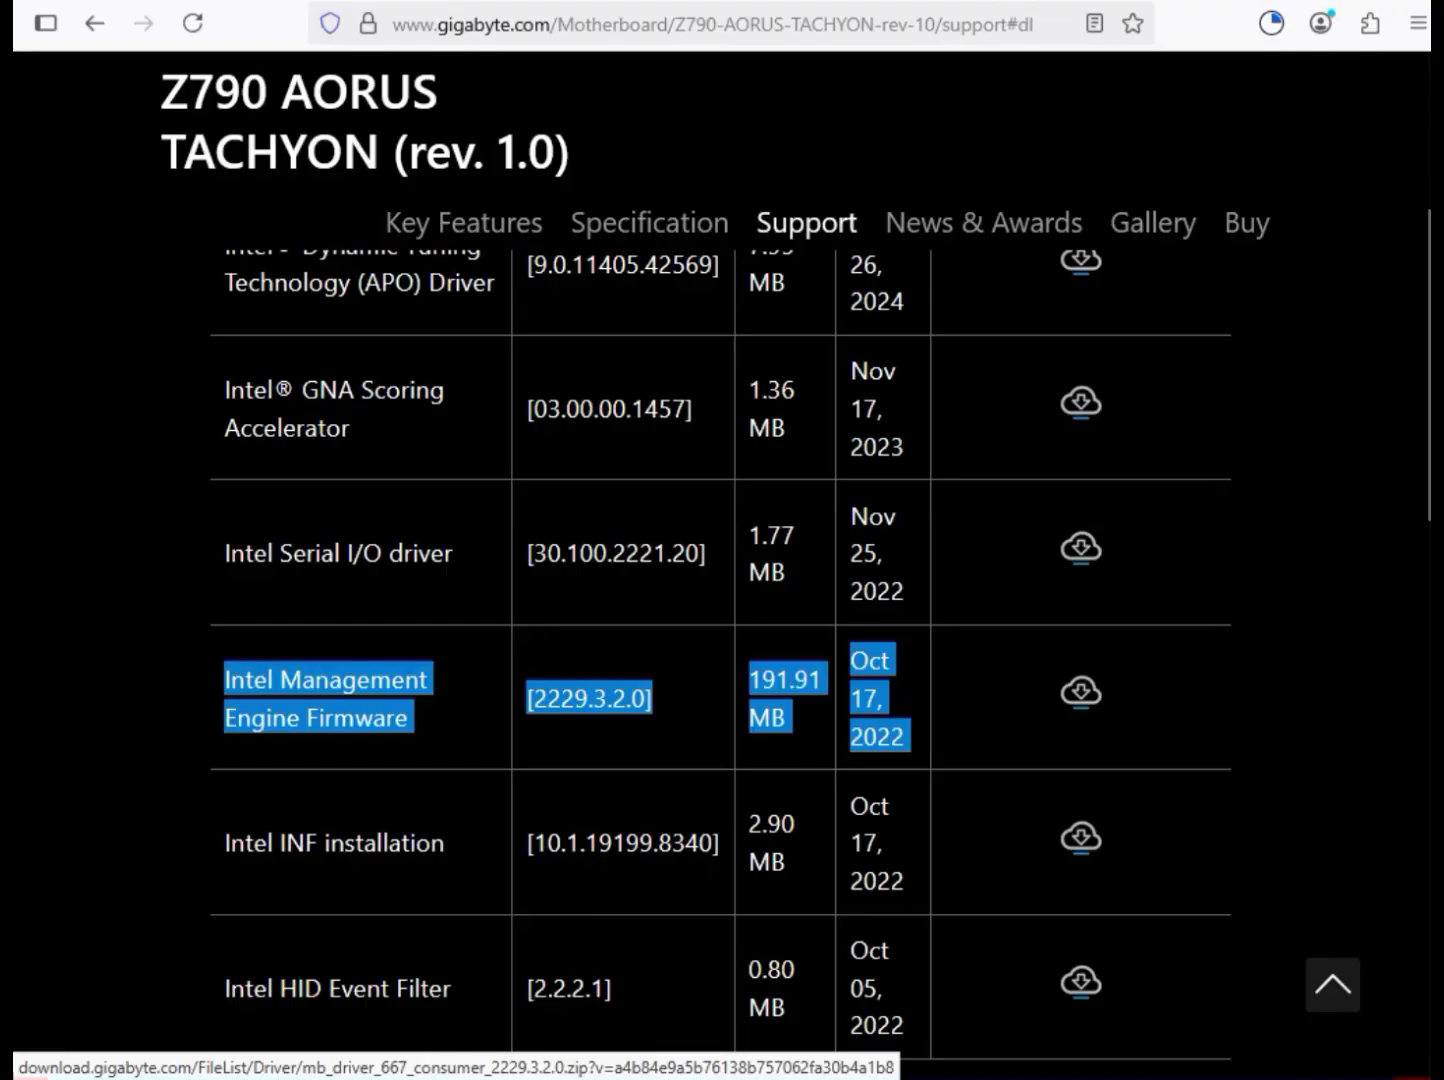
pyautogui.click(1081, 693)
pyautogui.click(1145, 705)
# Expand the LAN drivers and download the Intel i225 & i226 LAN driver, version 2.1.5.4.
pyautogui.scroll(-1, 1146, 705)
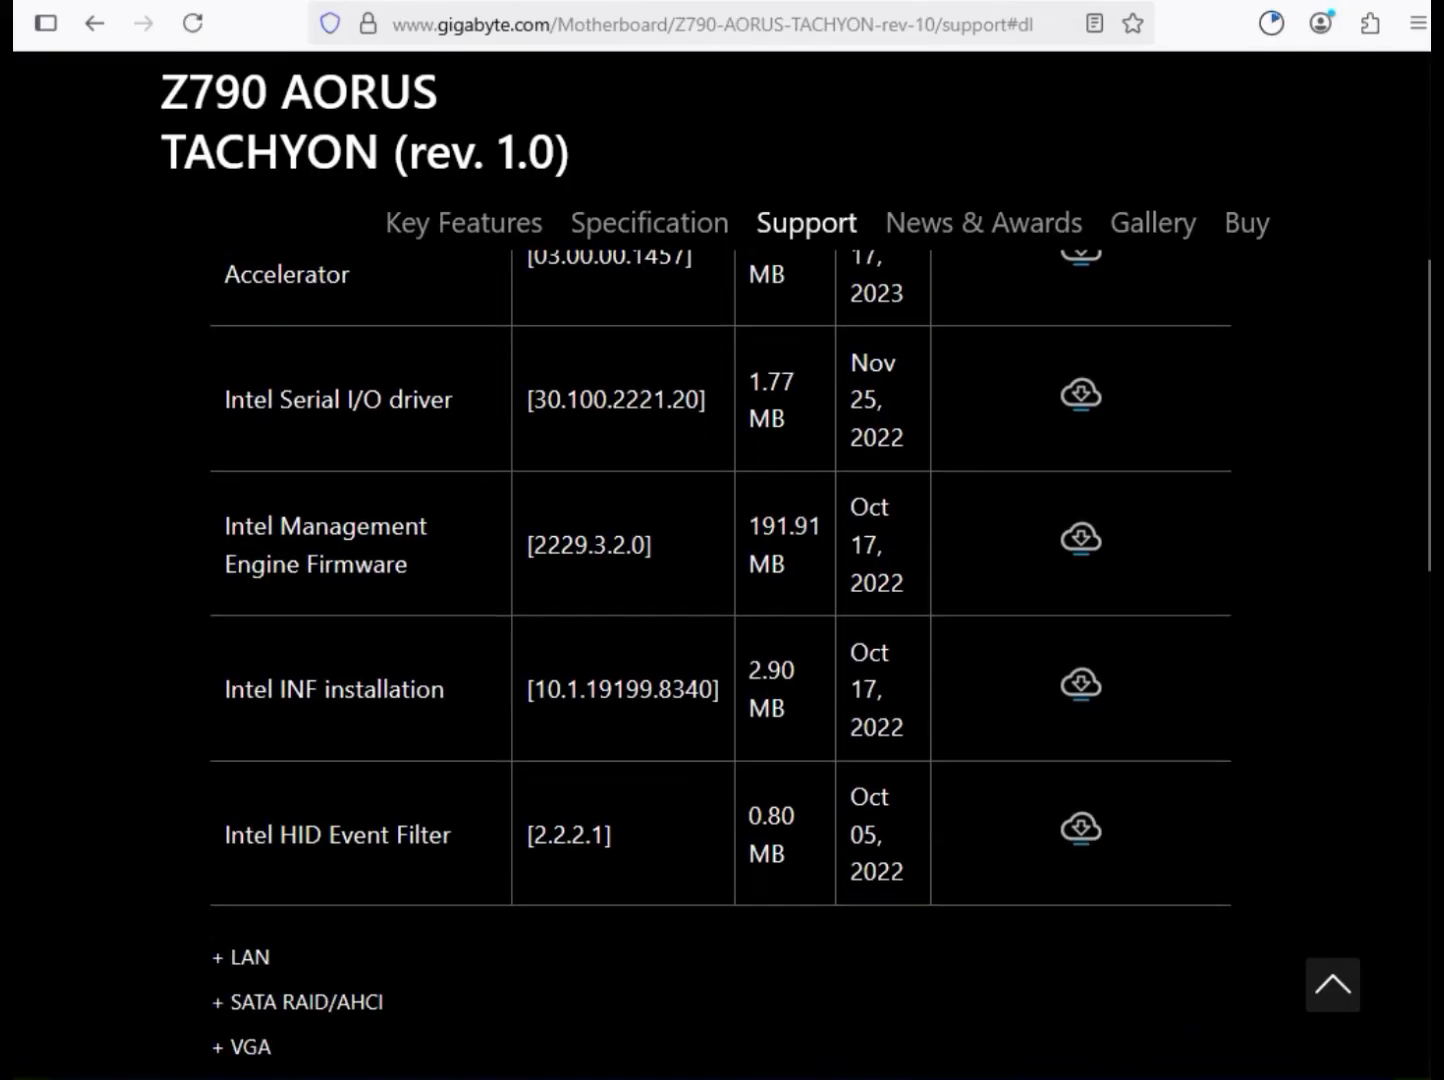
pyautogui.scroll(-2, 721, 656)
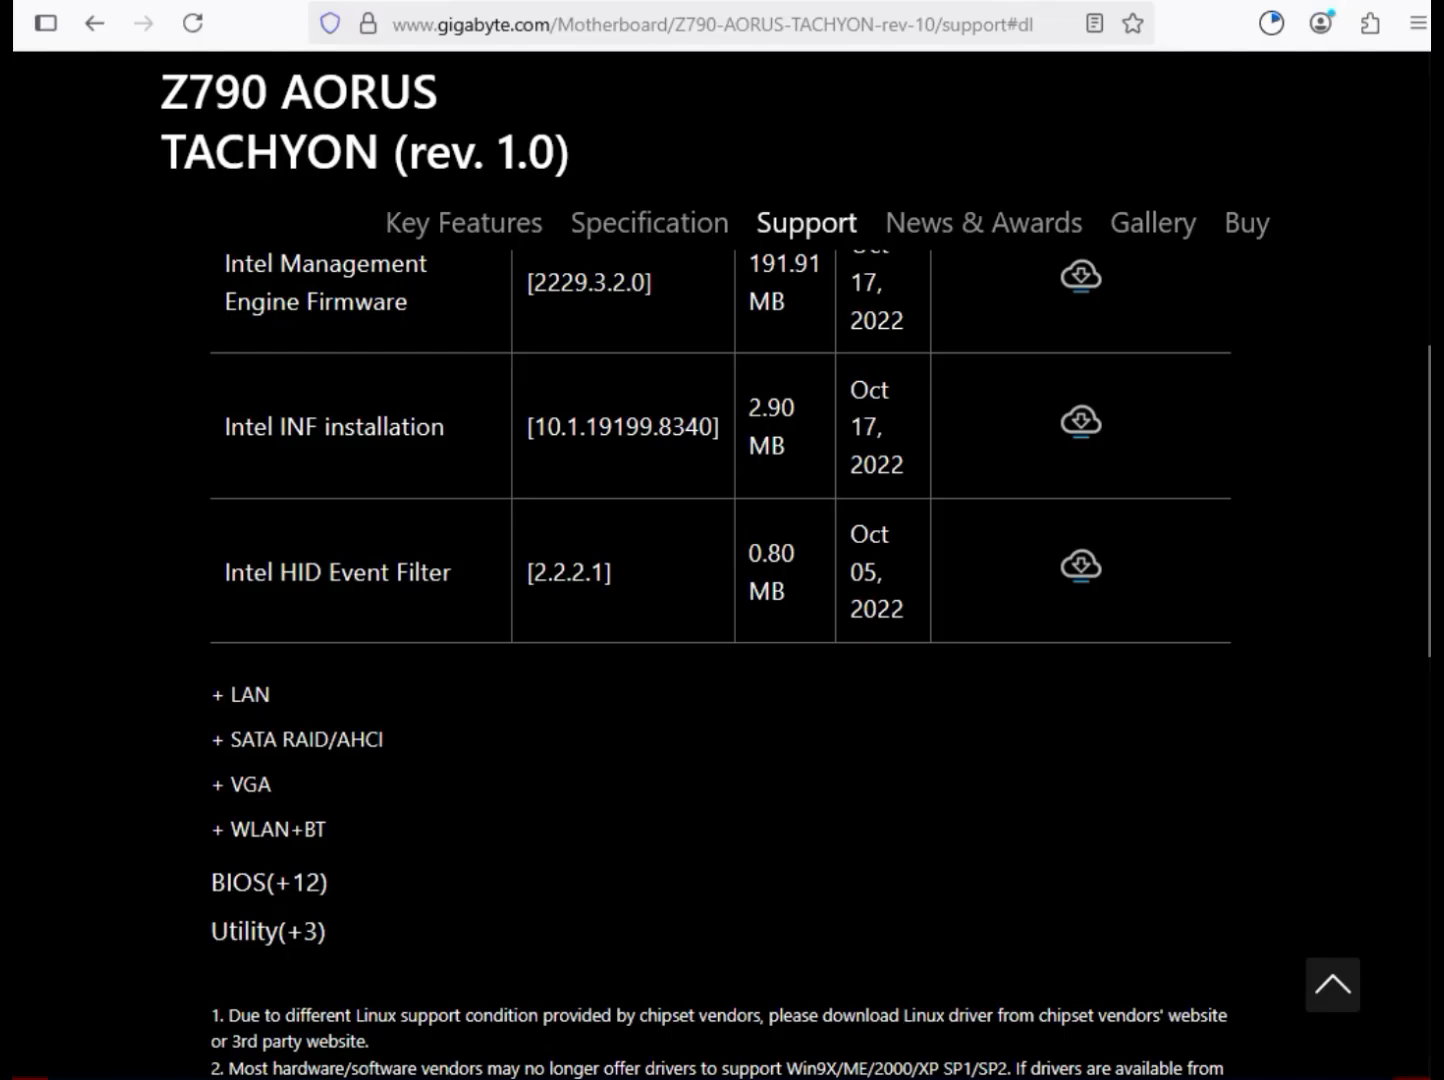
pyautogui.click(249, 696)
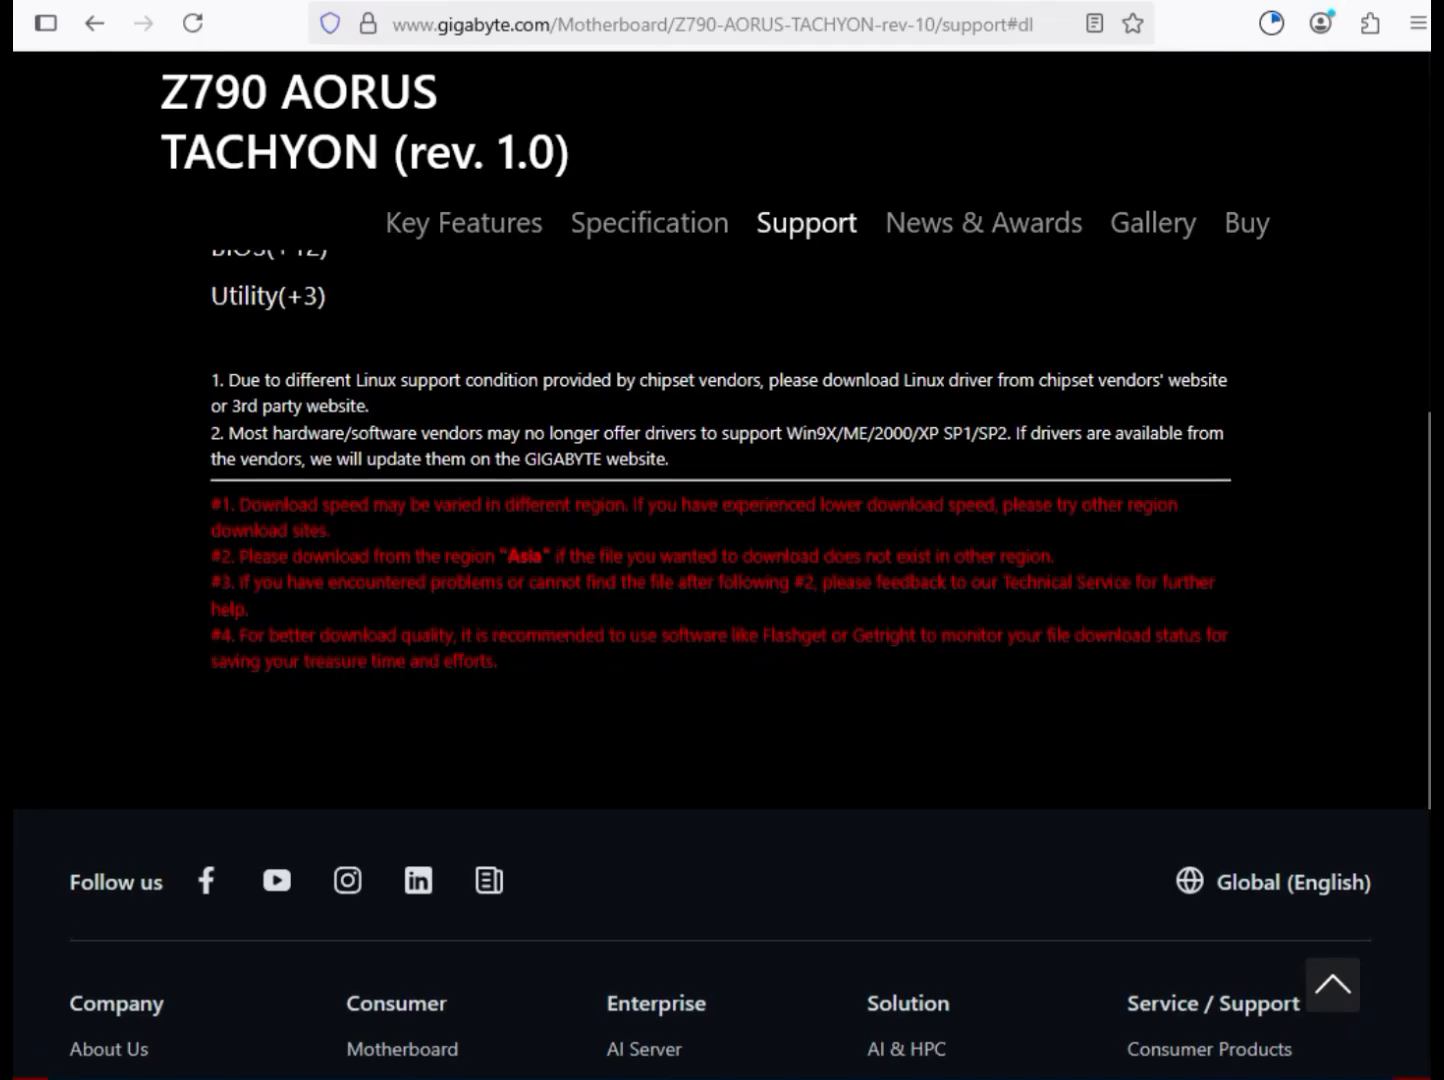
pyautogui.scroll(6, 259, 726)
pyautogui.scroll(-1, 393, 775)
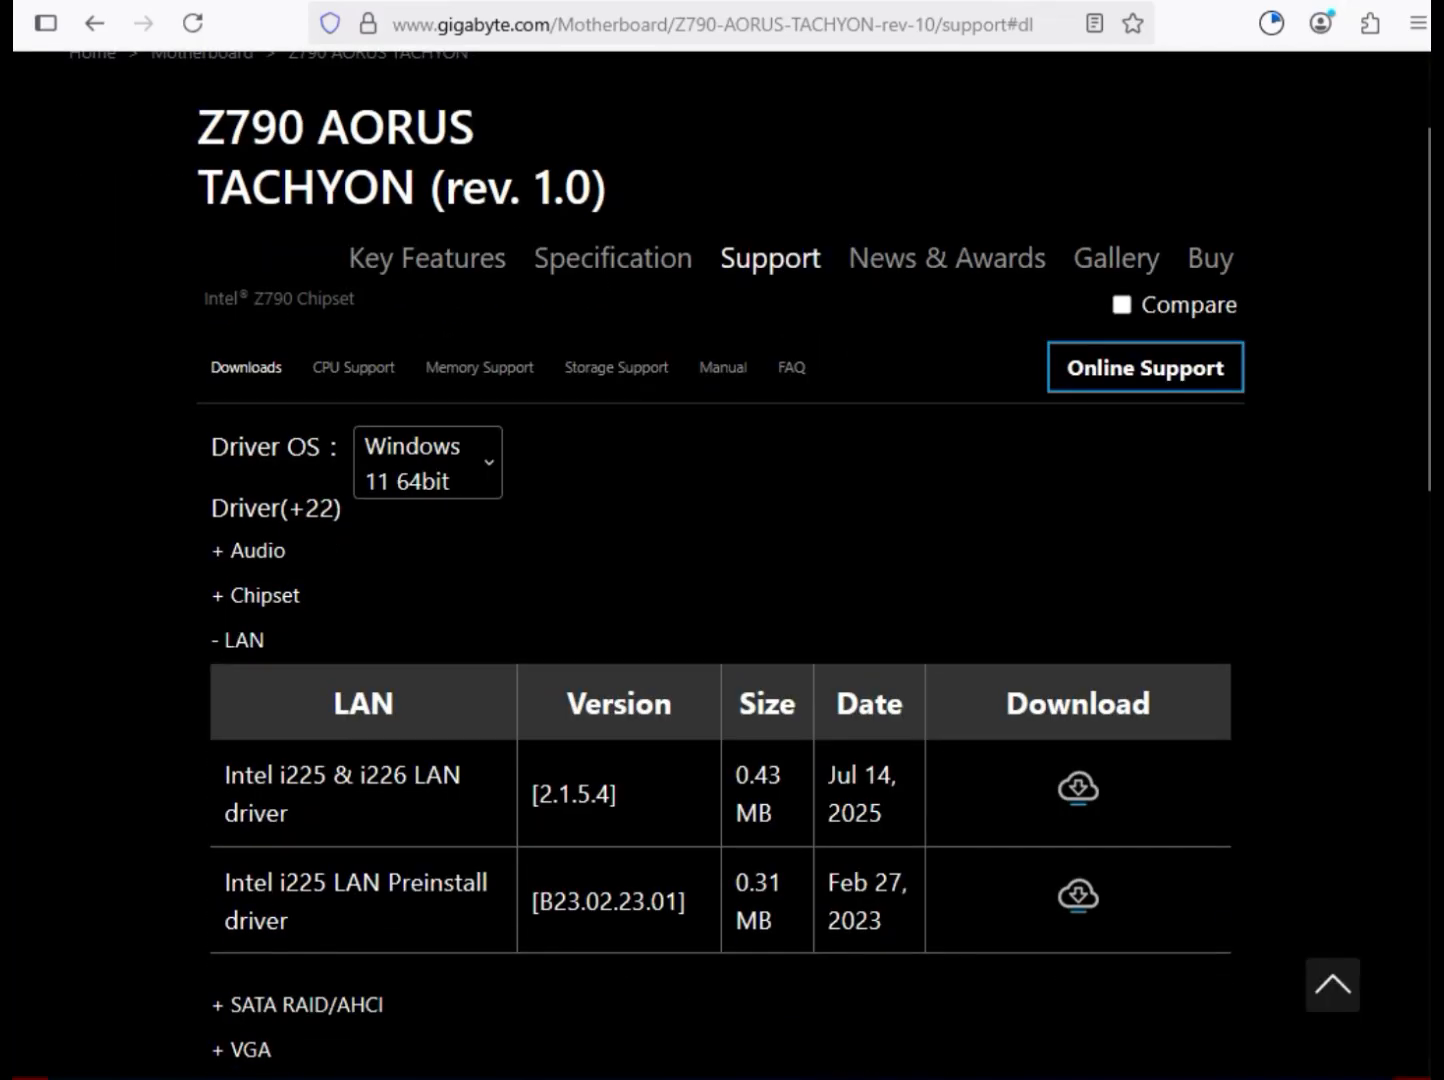
pyautogui.moveTo(392, 775); pyautogui.dragTo(883, 813)
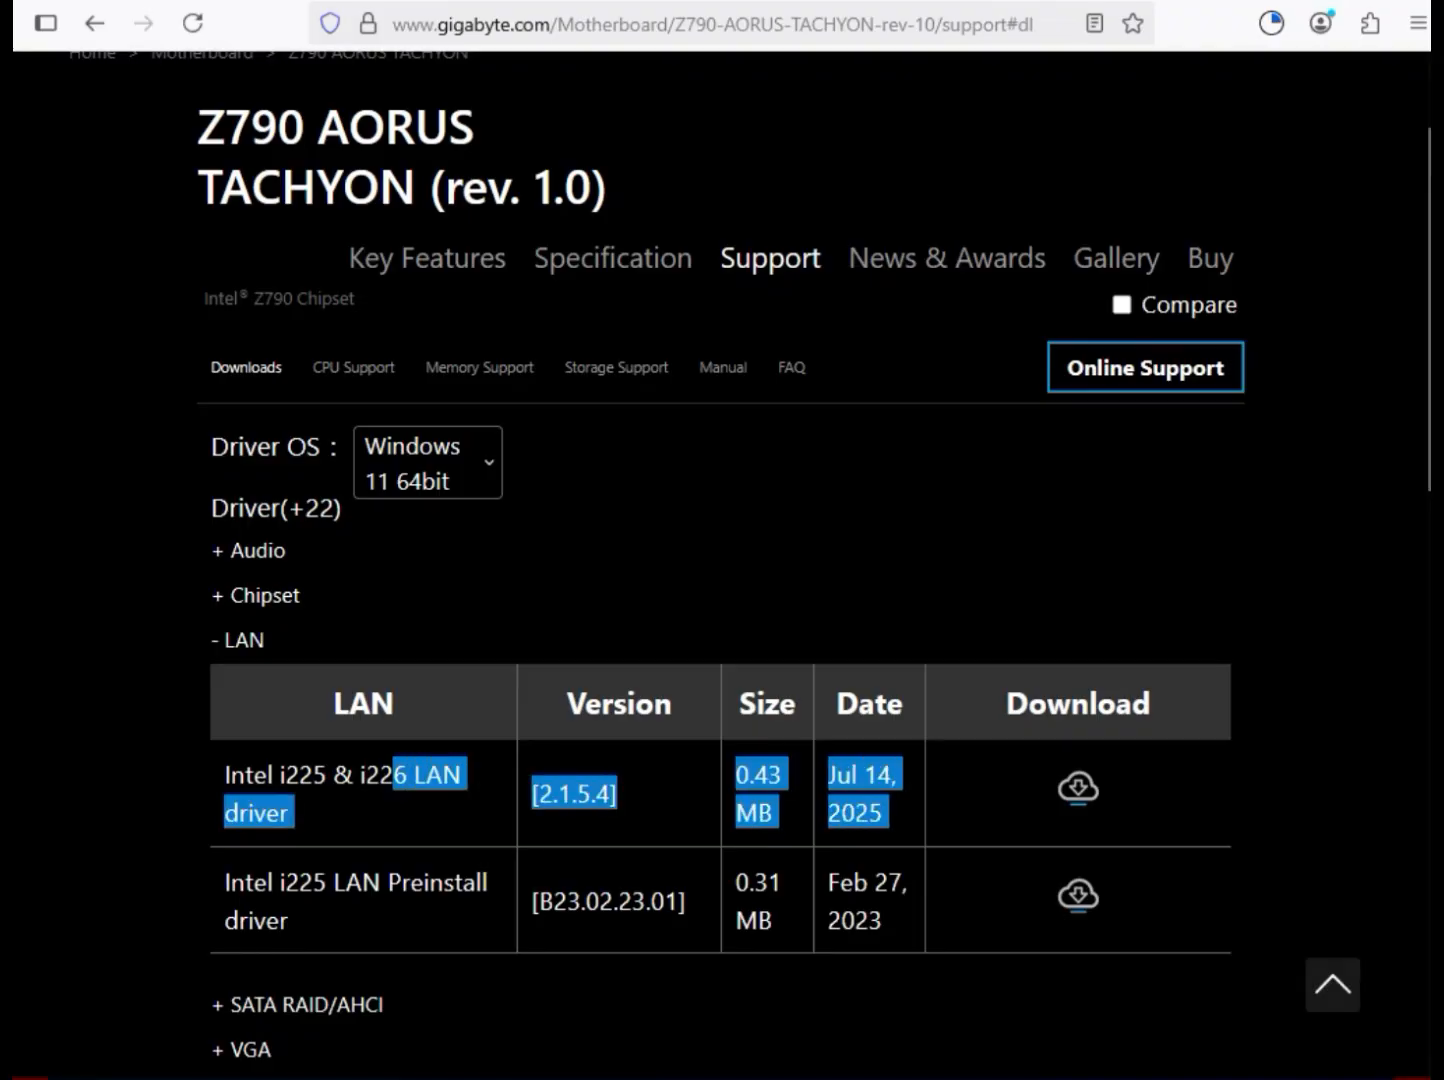
pyautogui.click(1078, 788)
# Expand the VGA drivers and download the Intel Graphic Driver, version 31.0.101.3302.
pyautogui.scroll(-5, 720, 601)
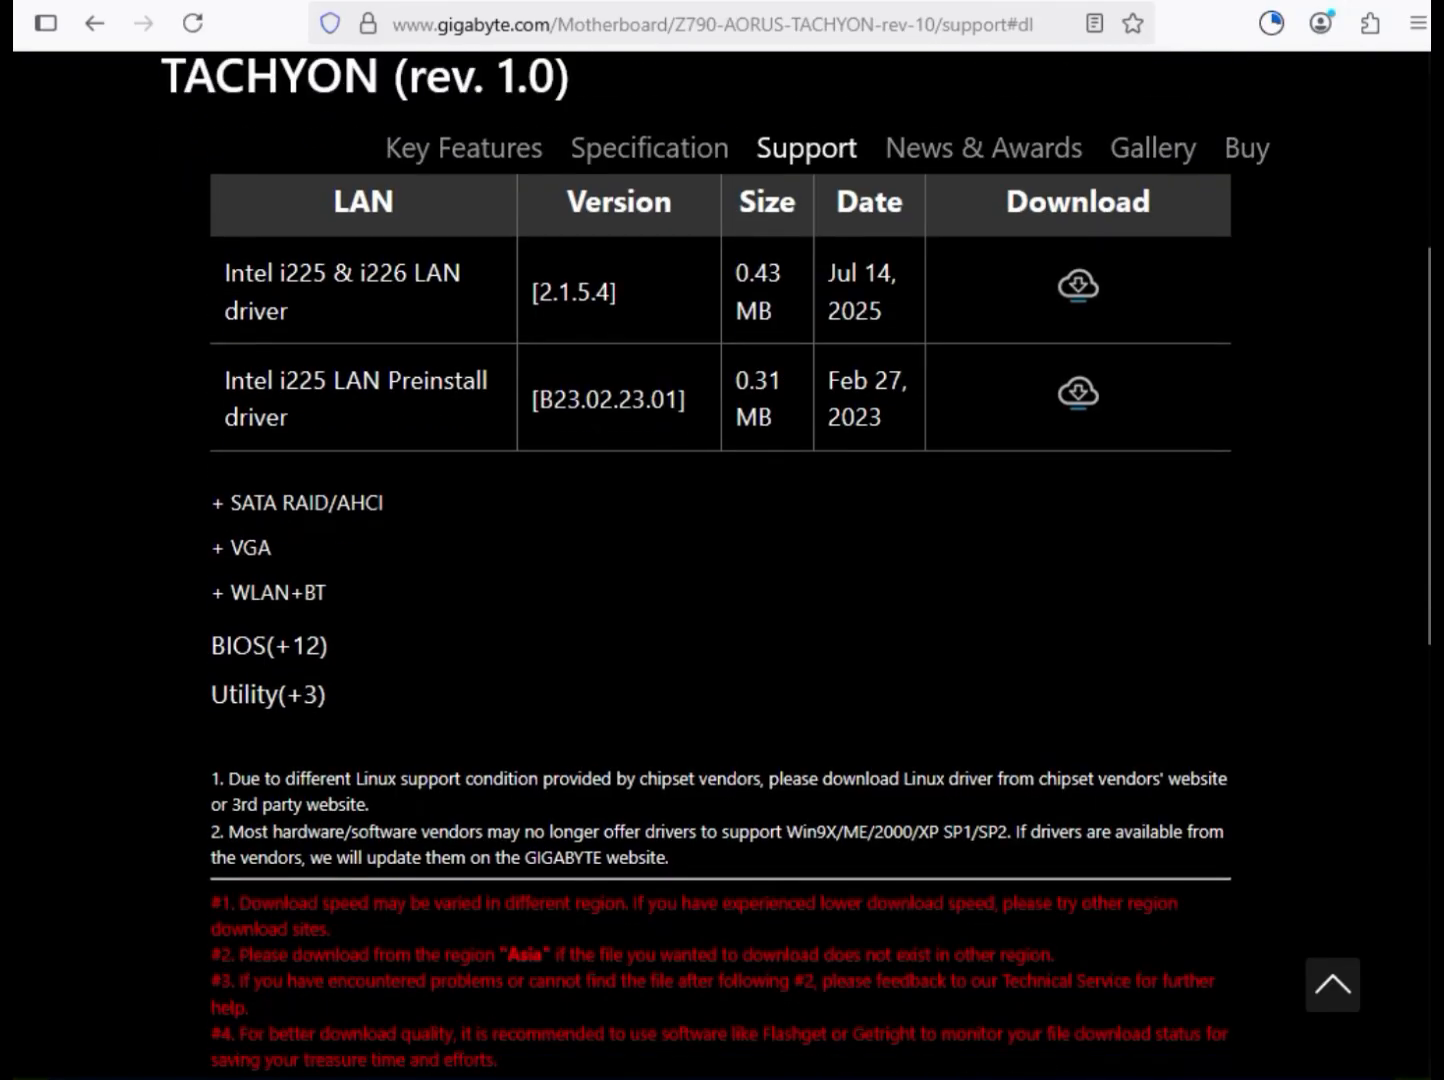
pyautogui.doubleClick(250, 546)
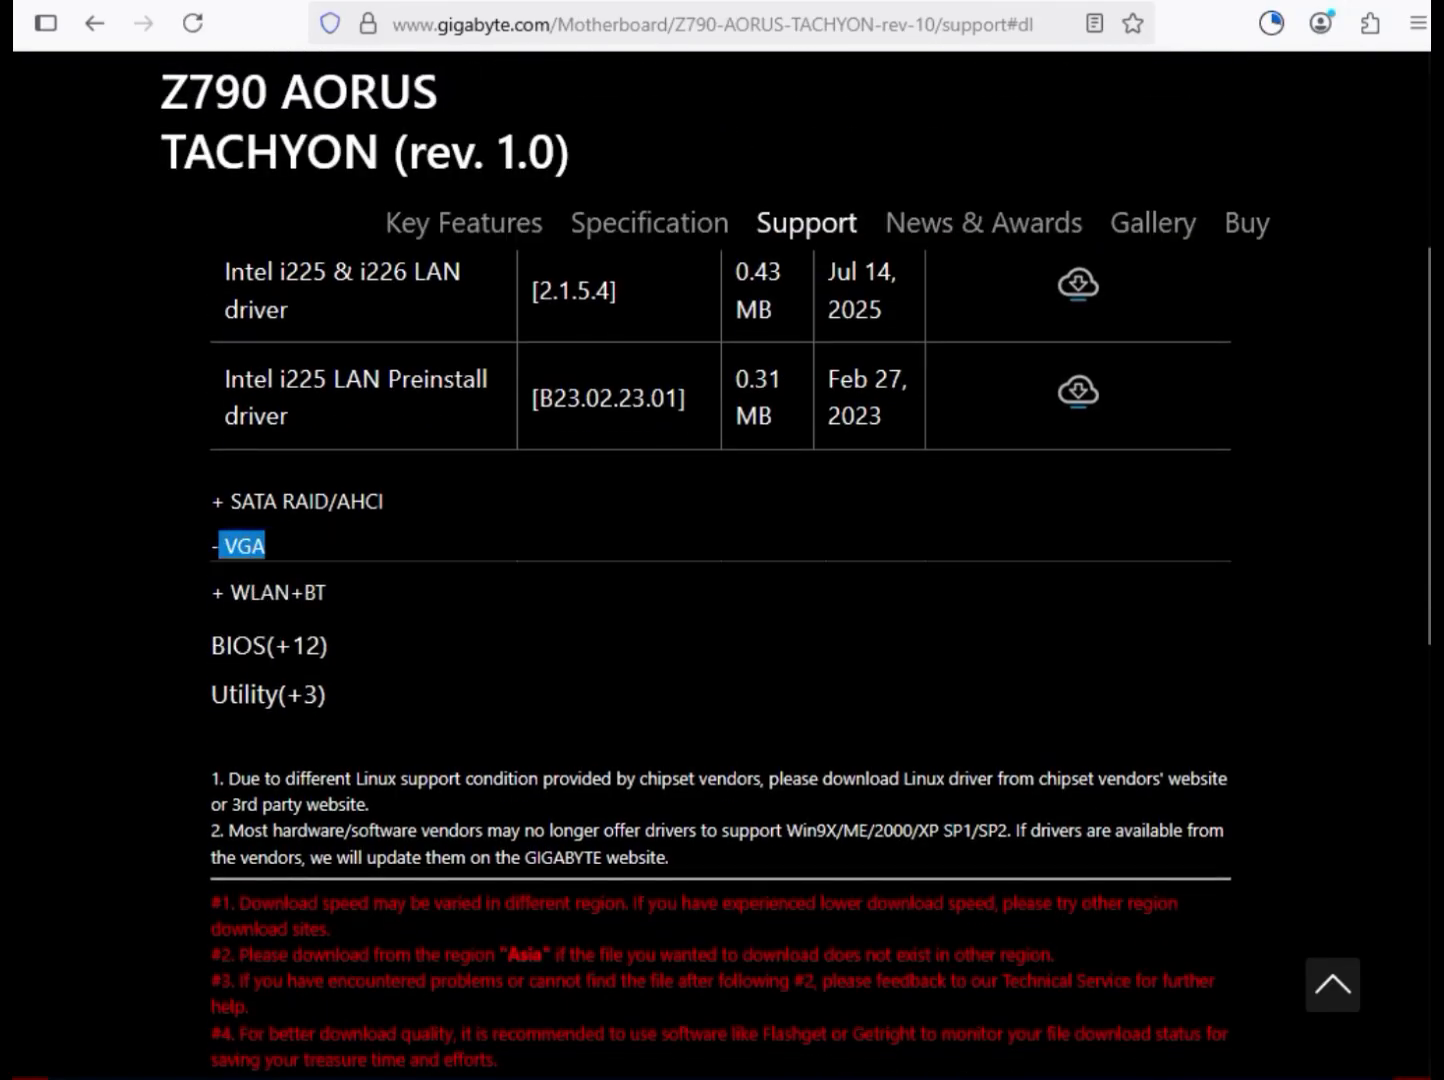
pyautogui.moveTo(266, 677); pyautogui.dragTo(779, 700)
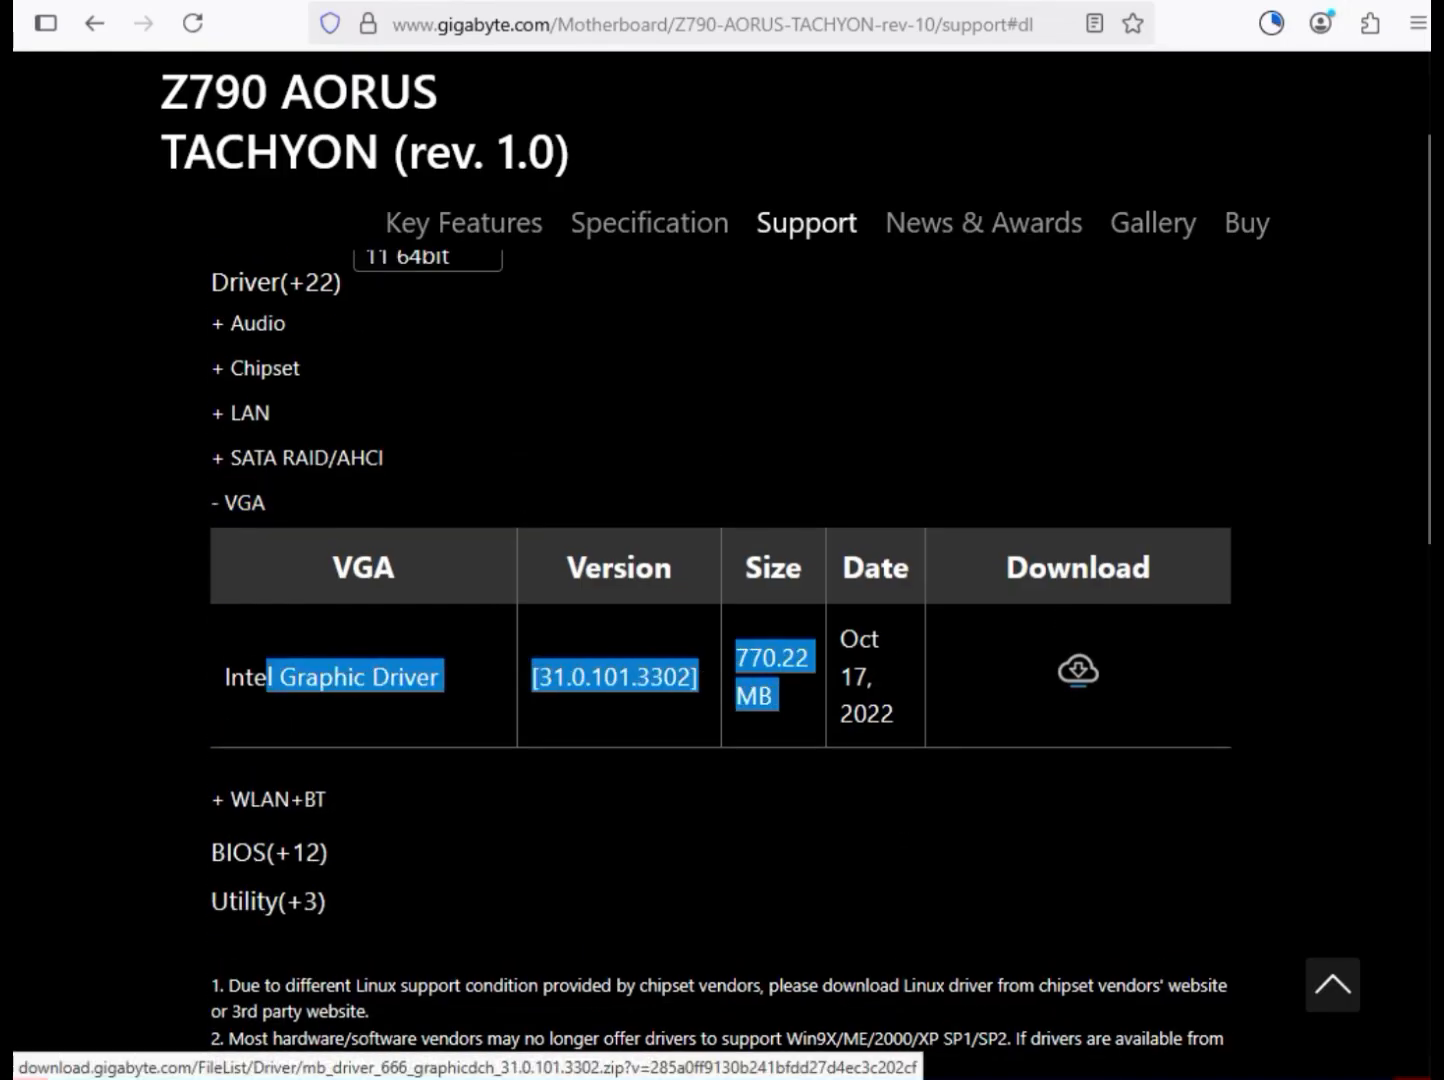
pyautogui.click(1078, 670)
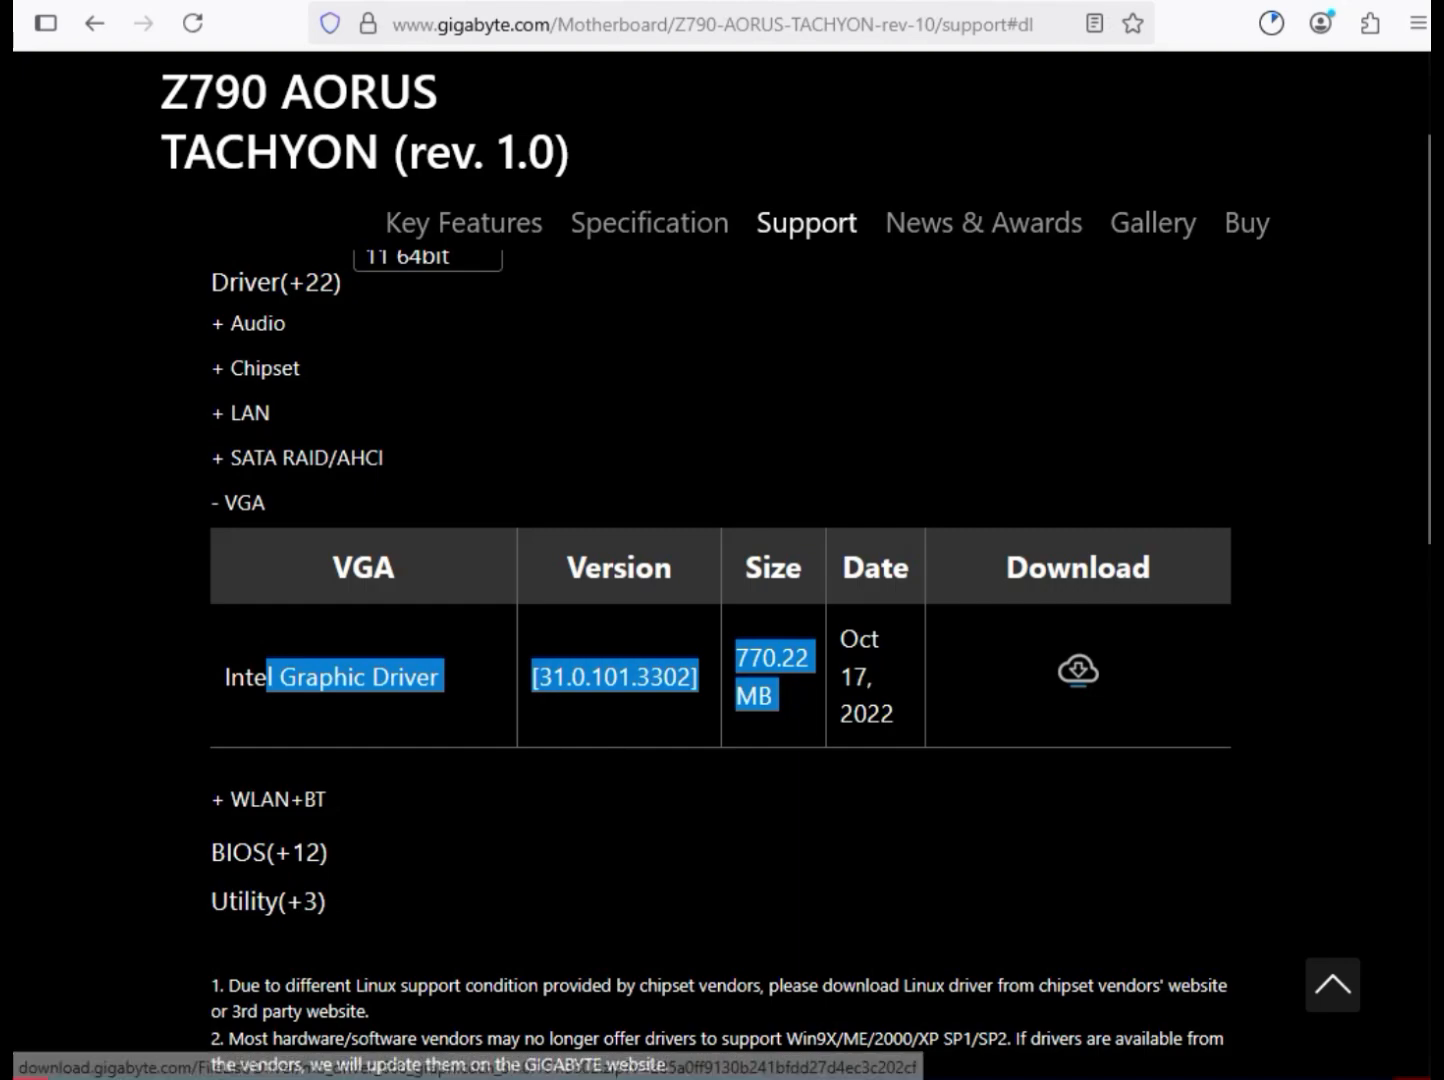
# Expand the WLAN+BT drivers and download the Intel Bluetooth Driver 23.140.0.5 and the Intel WIFI driver 23.130.0.6.
pyautogui.click(275, 799)
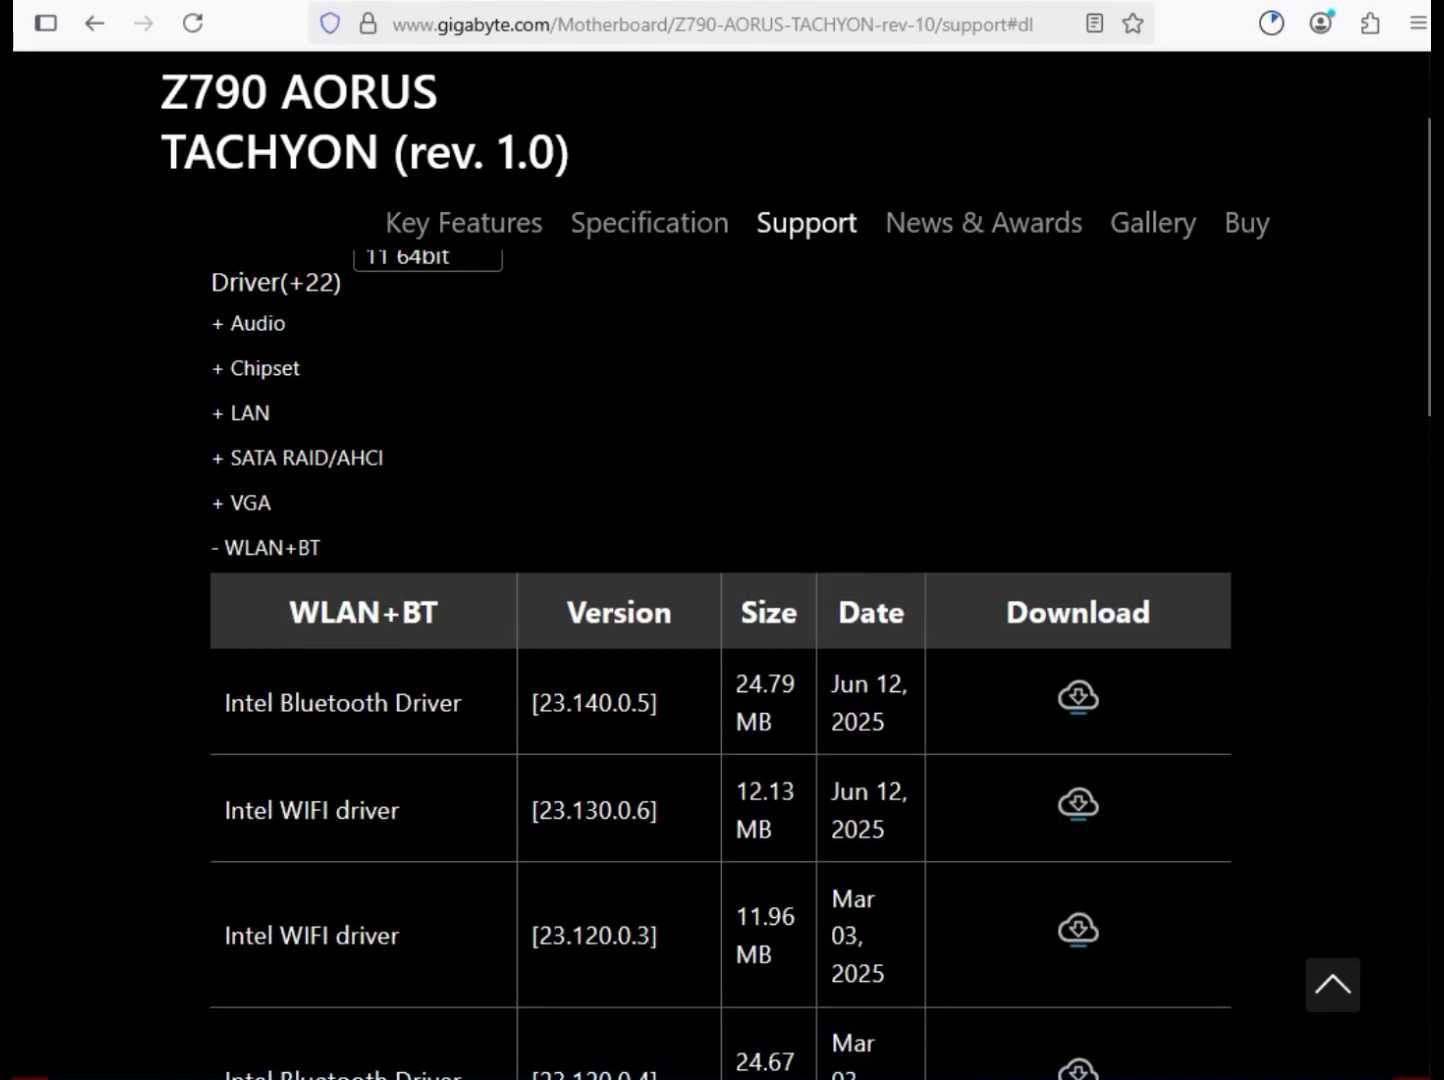
pyautogui.moveTo(280, 702); pyautogui.dragTo(461, 702)
pyautogui.moveTo(280, 810); pyautogui.dragTo(400, 810)
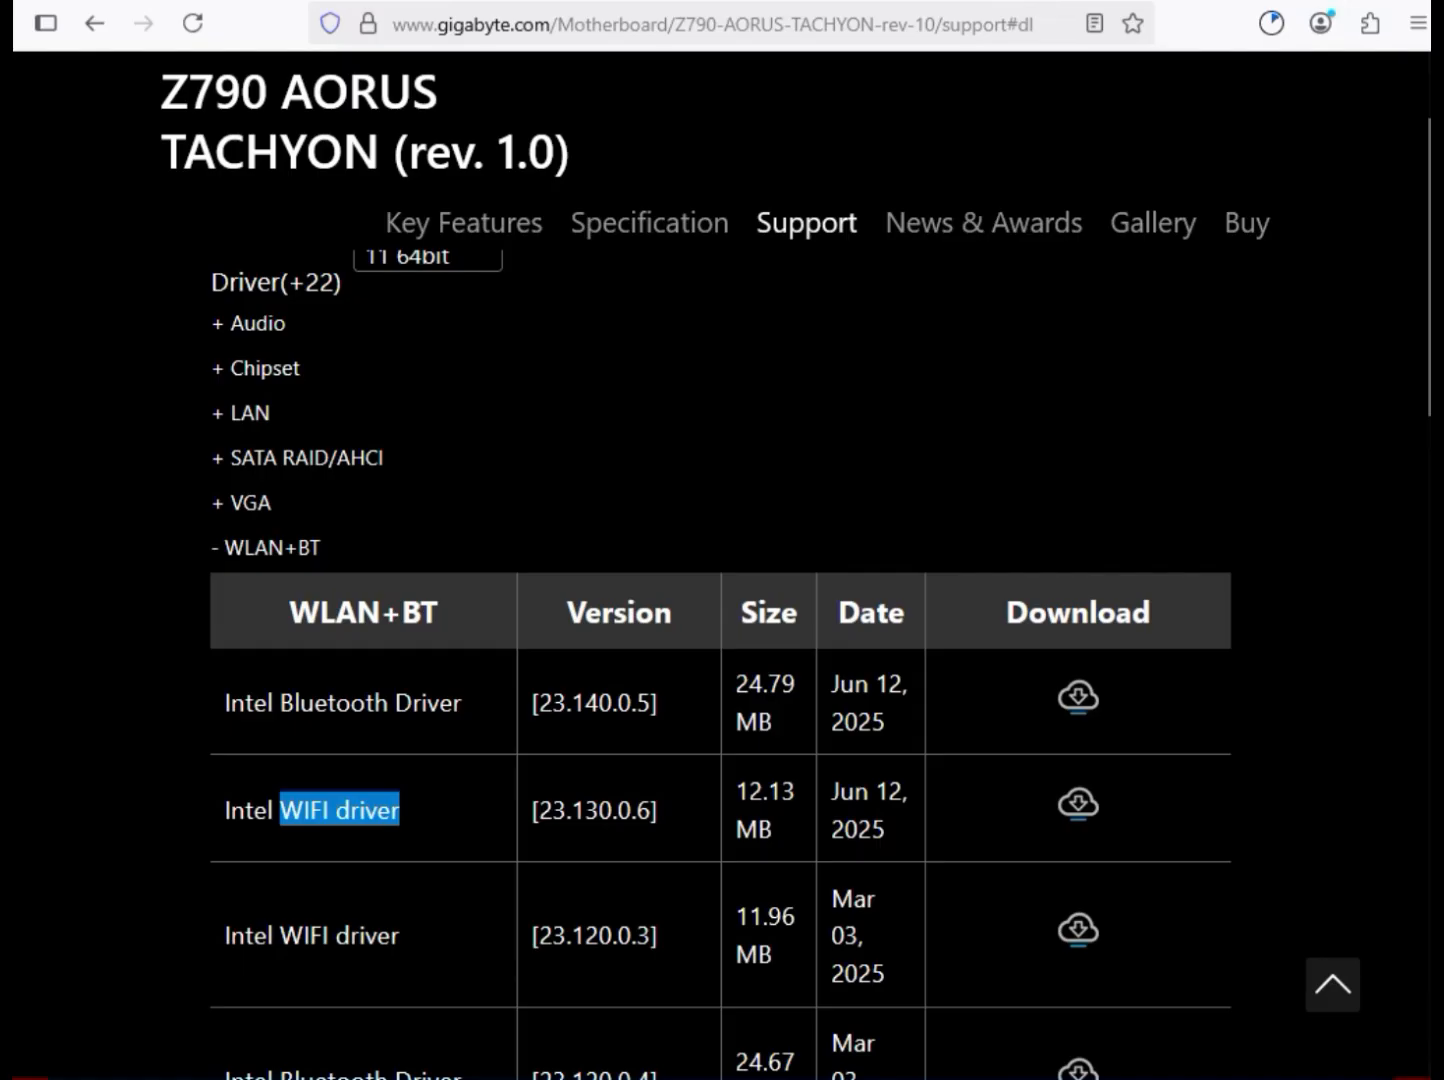
pyautogui.moveTo(841, 683); pyautogui.dragTo(870, 722)
pyautogui.click(1079, 696)
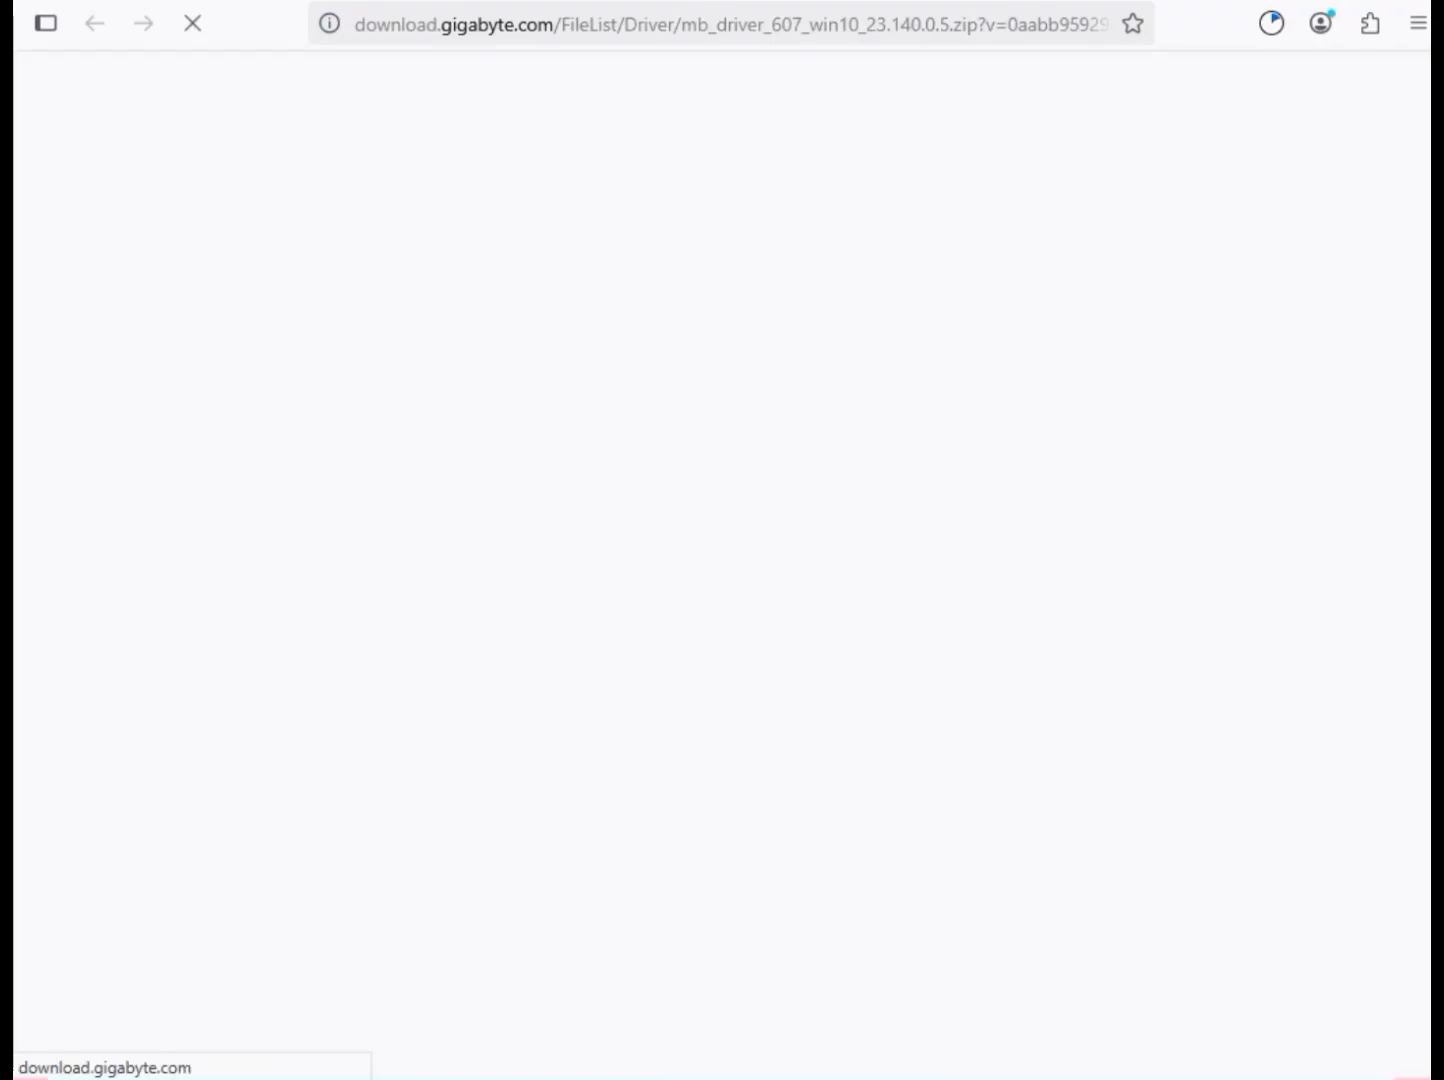
pyautogui.click(1079, 804)
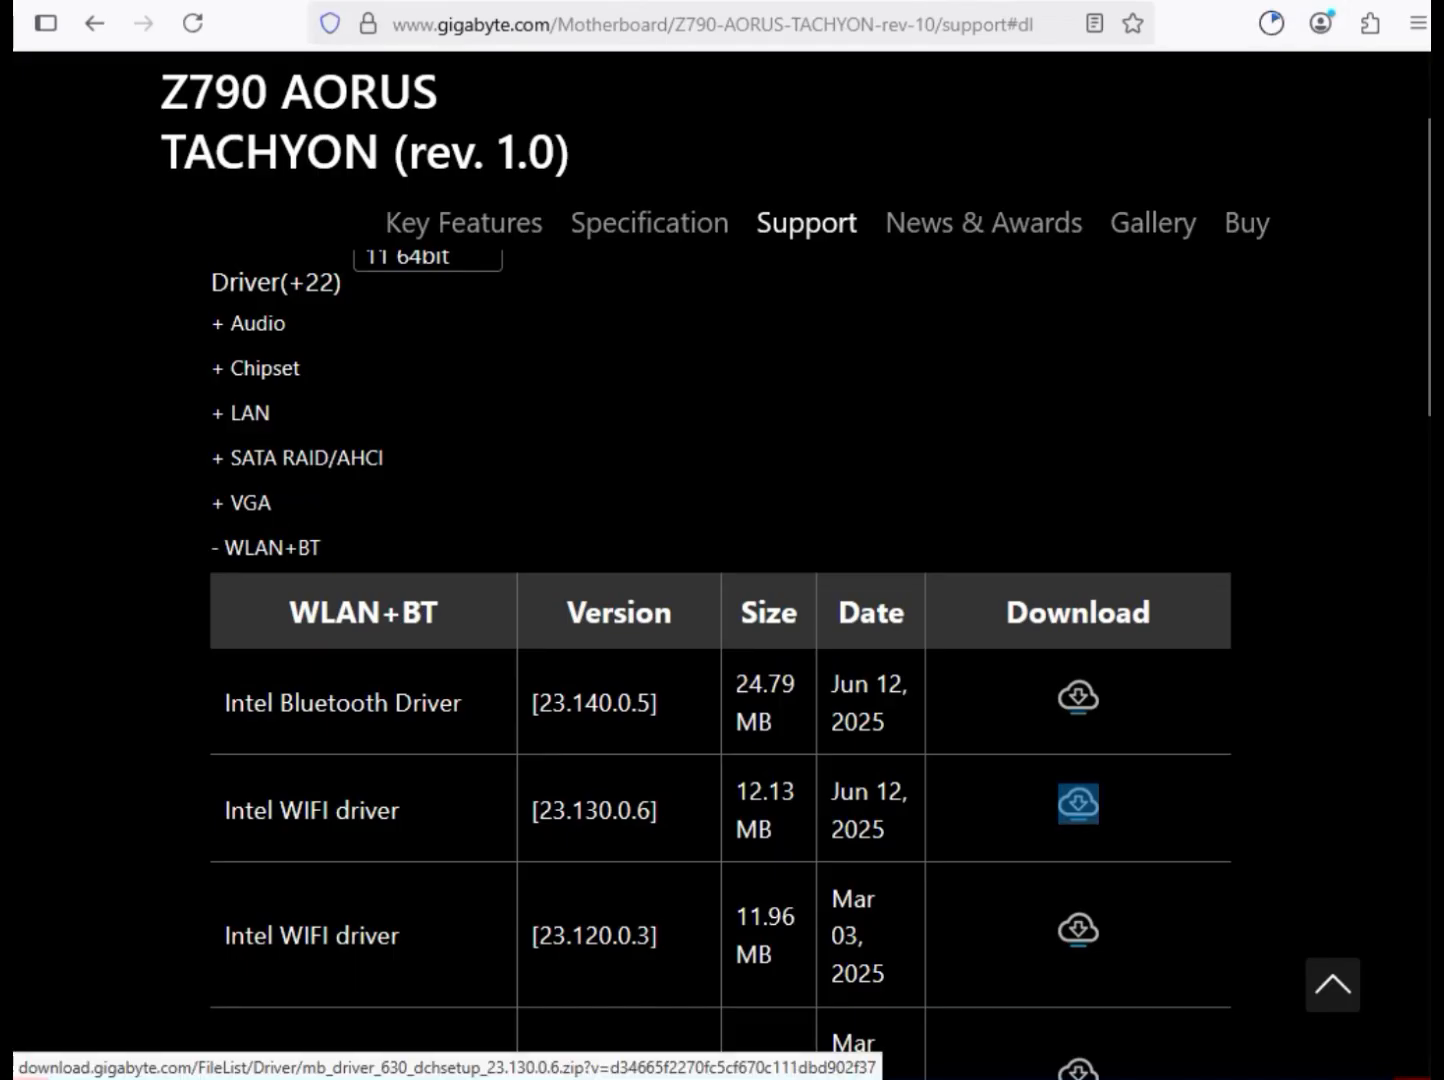
# Switch to the Downloads folder in File Explorer and select the downloaded driver files.
pyautogui.click(1271, 23)
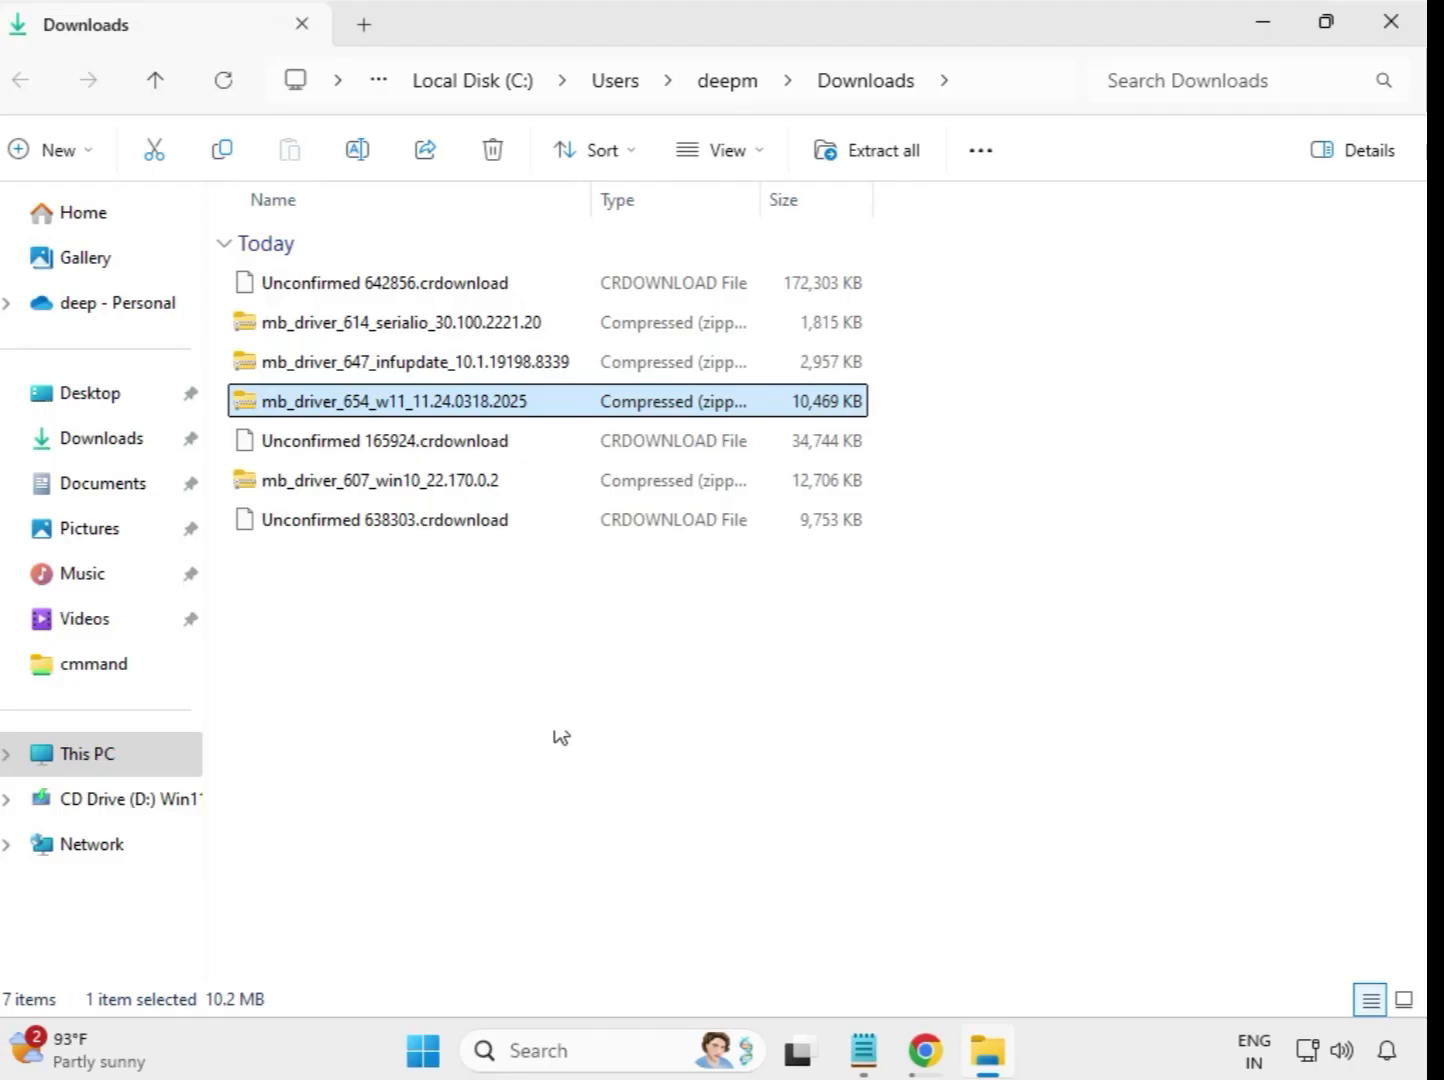
pyautogui.moveTo(528, 641); pyautogui.dragTo(493, 286)
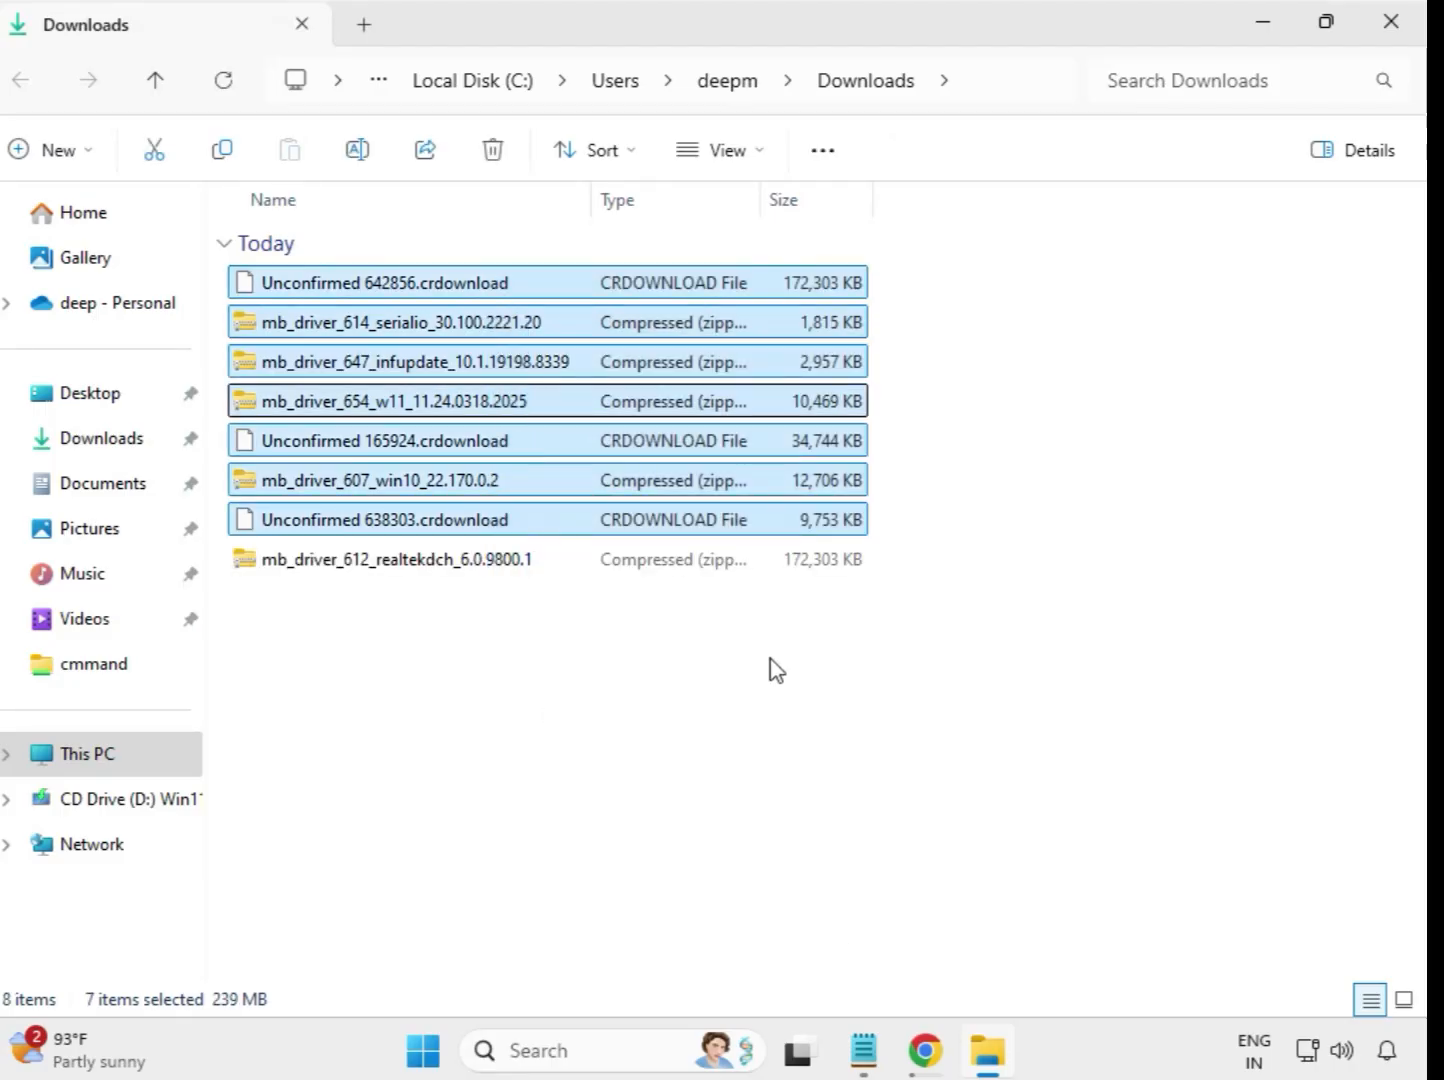
# Extract the mb_driver_614_serialio_30.100.2221.20 archive to its default folder in Downloads, close the extracted-files window and select the new folder.
pyautogui.click(947, 818)
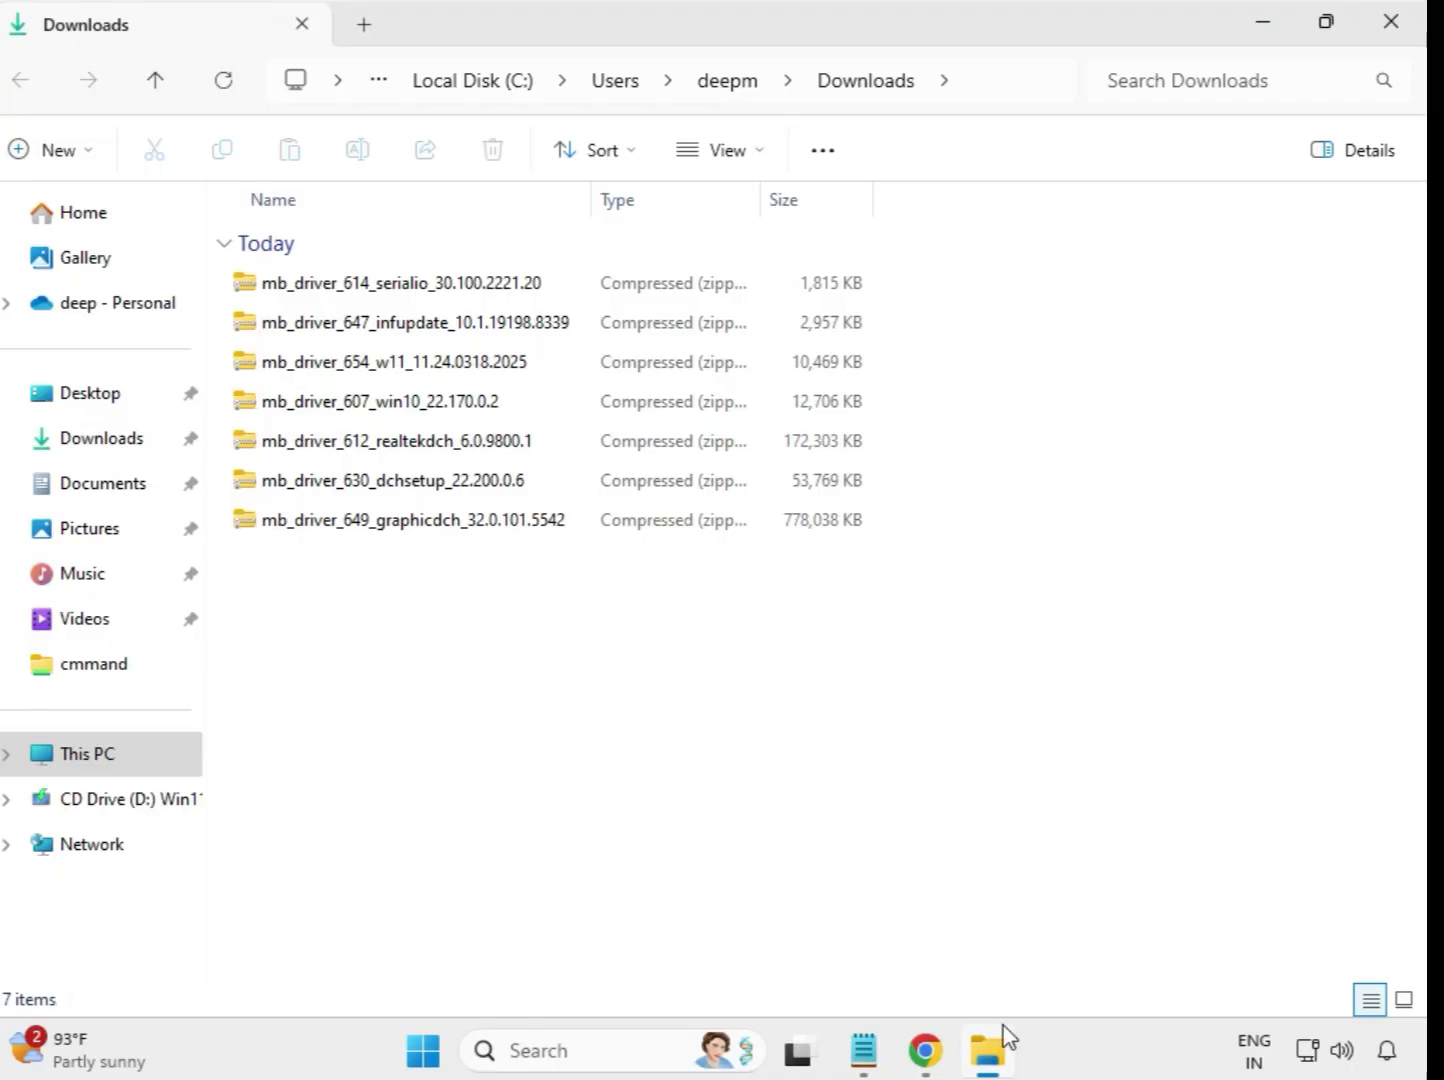
pyautogui.click(368, 292)
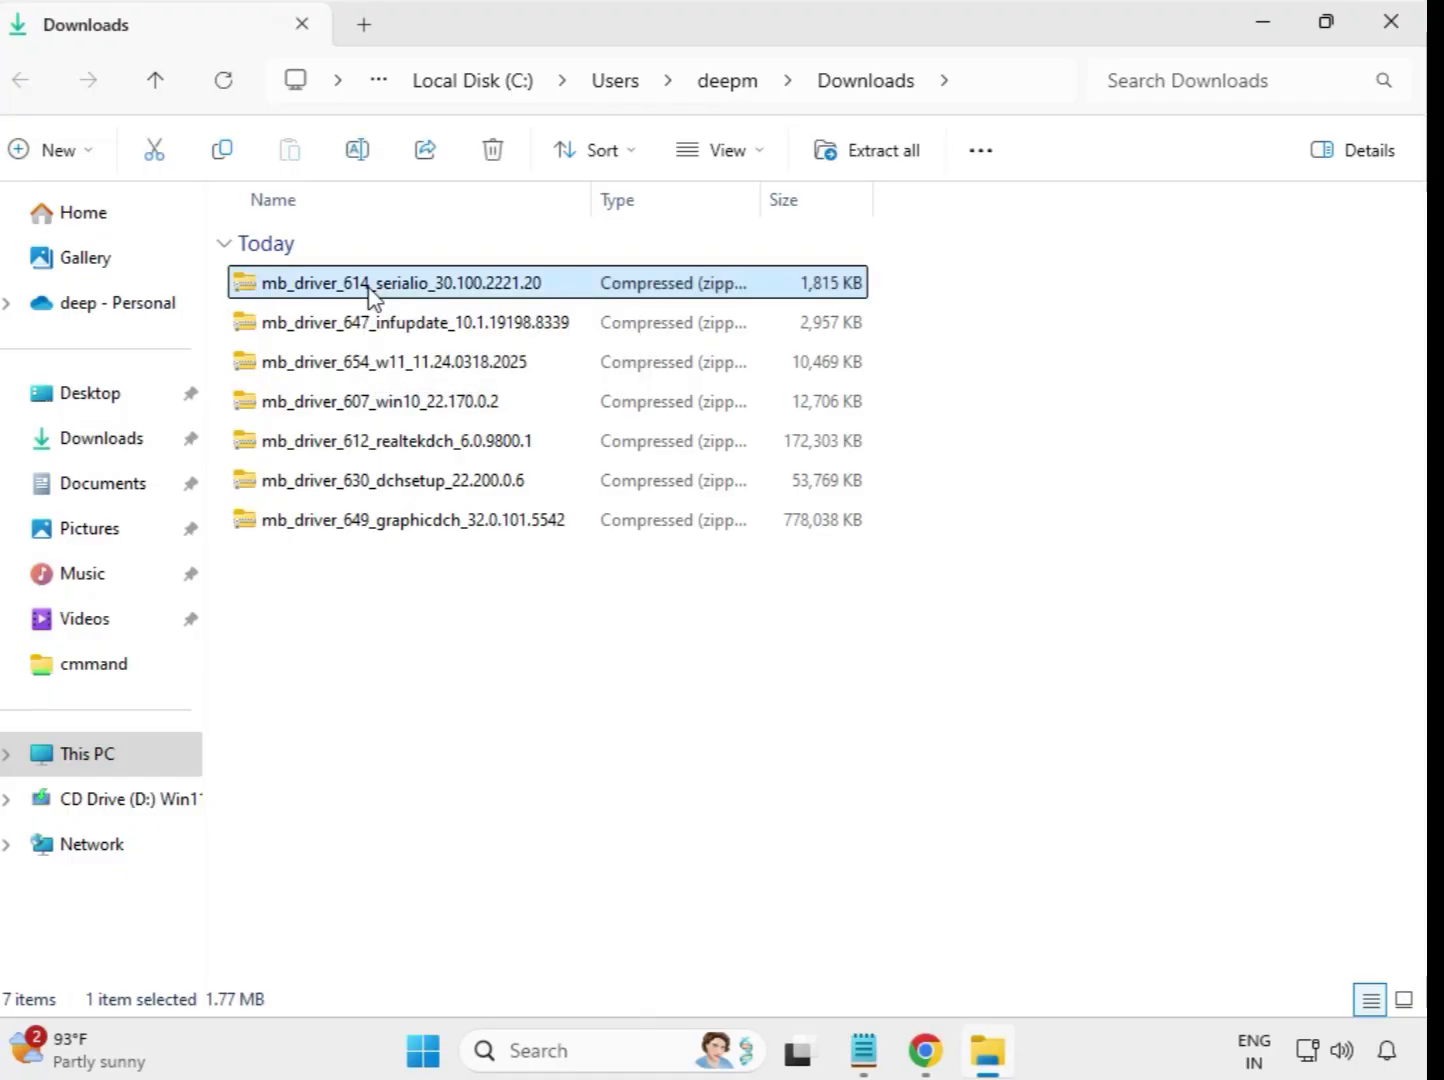
pyautogui.rightClick(367, 293)
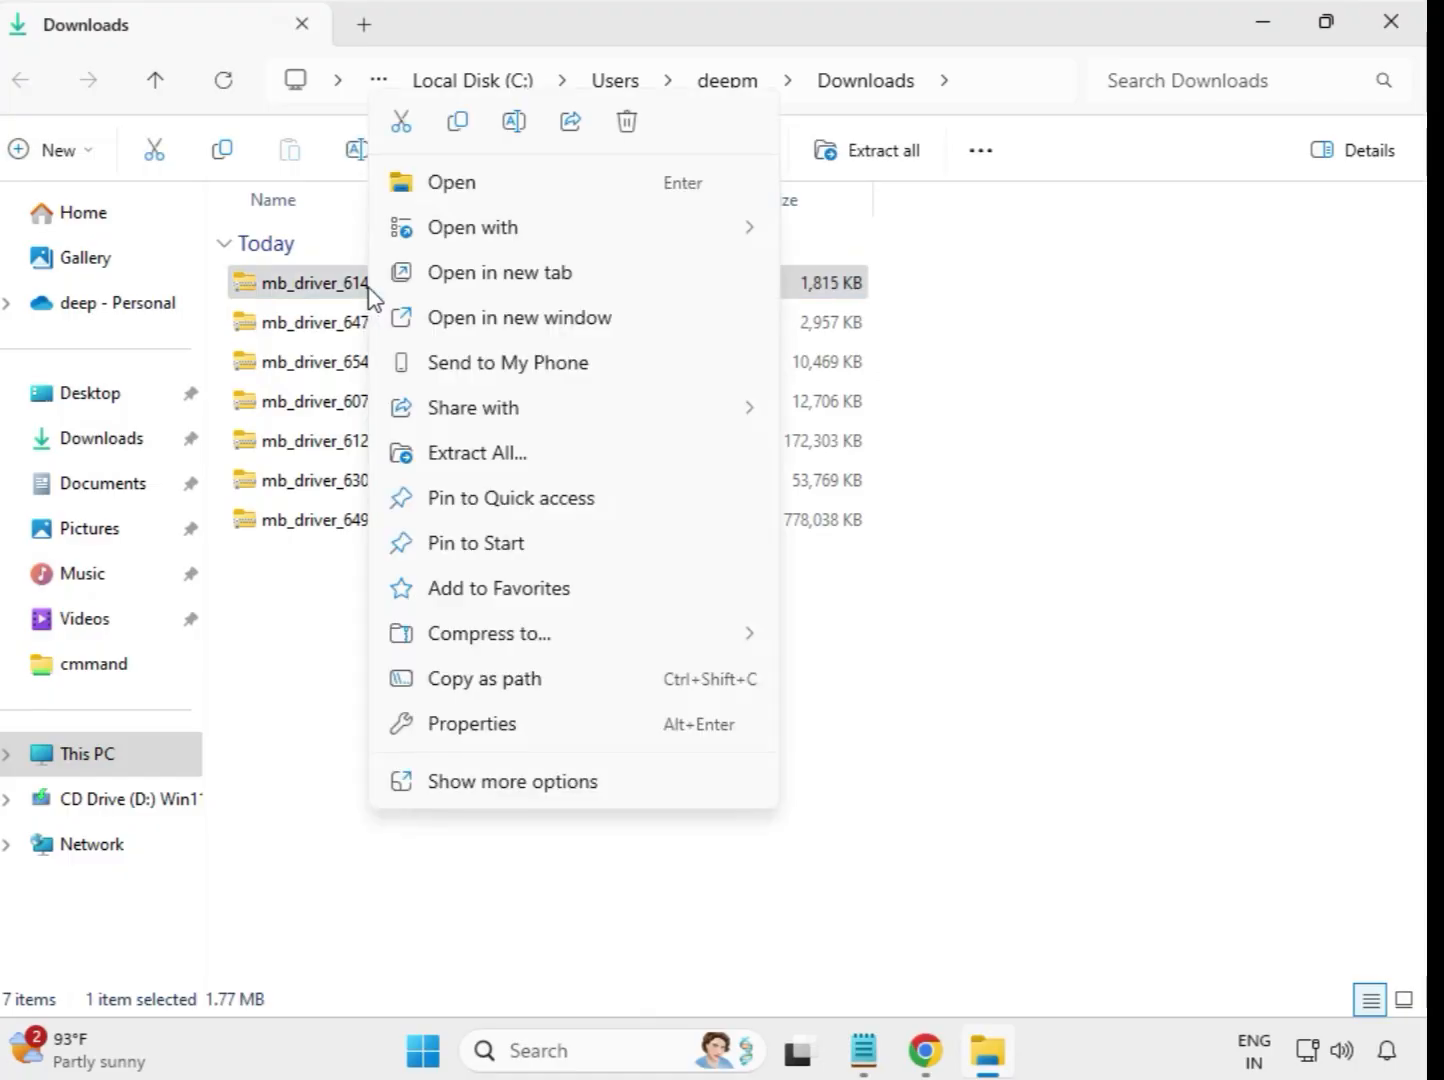
pyautogui.click(486, 454)
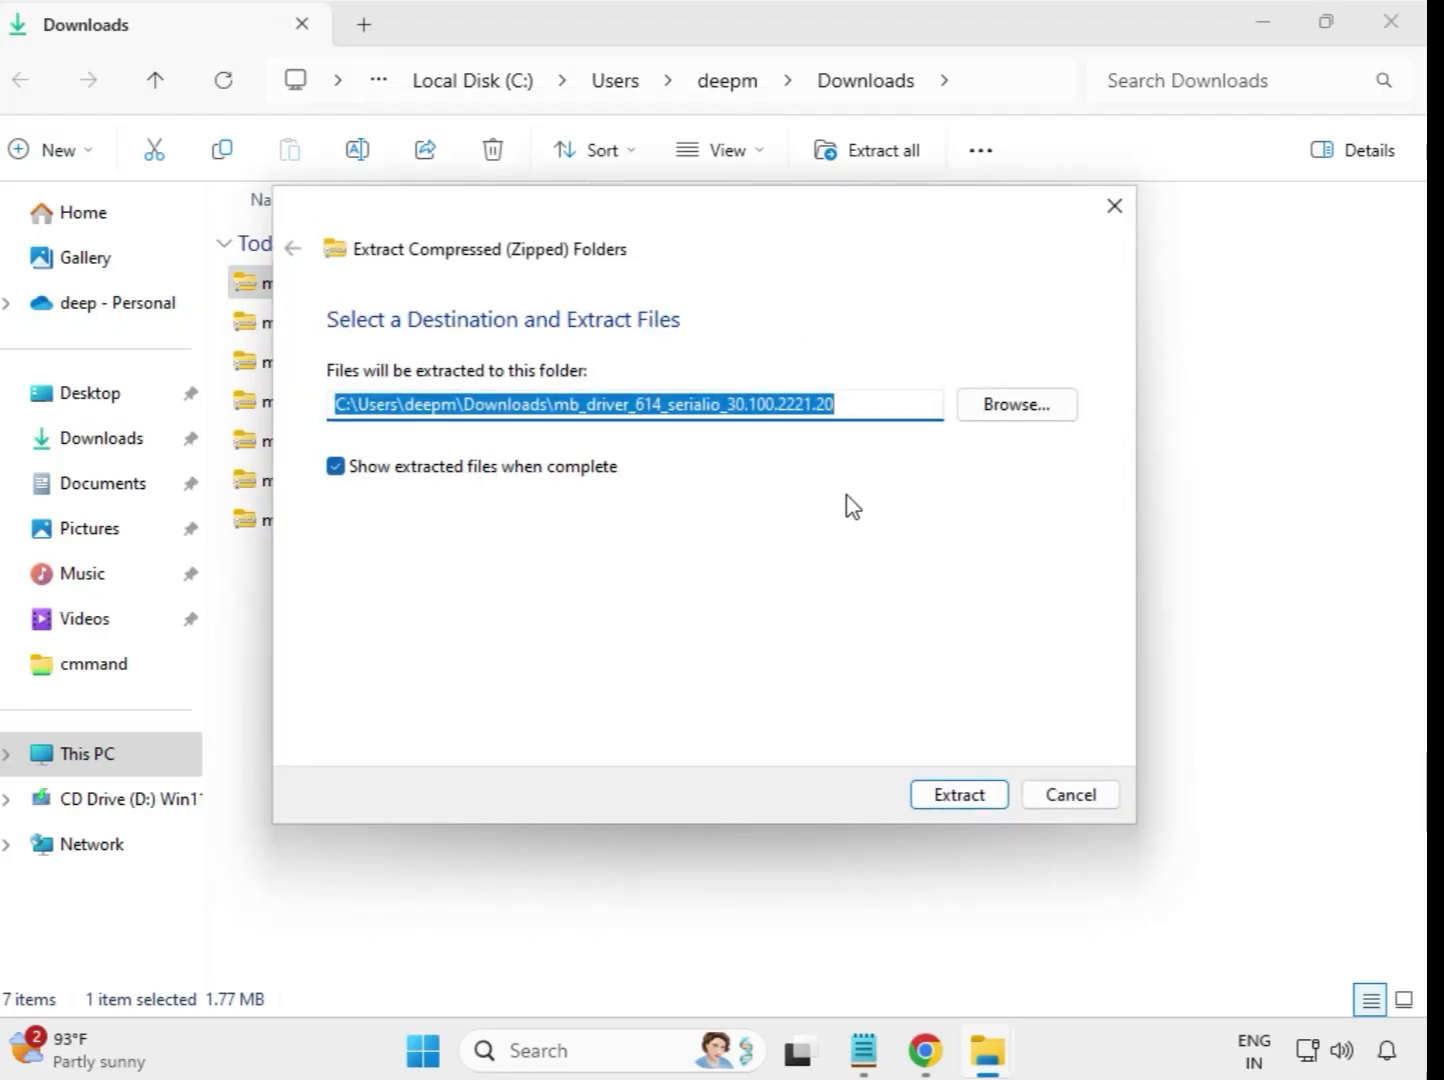
pyautogui.click(972, 796)
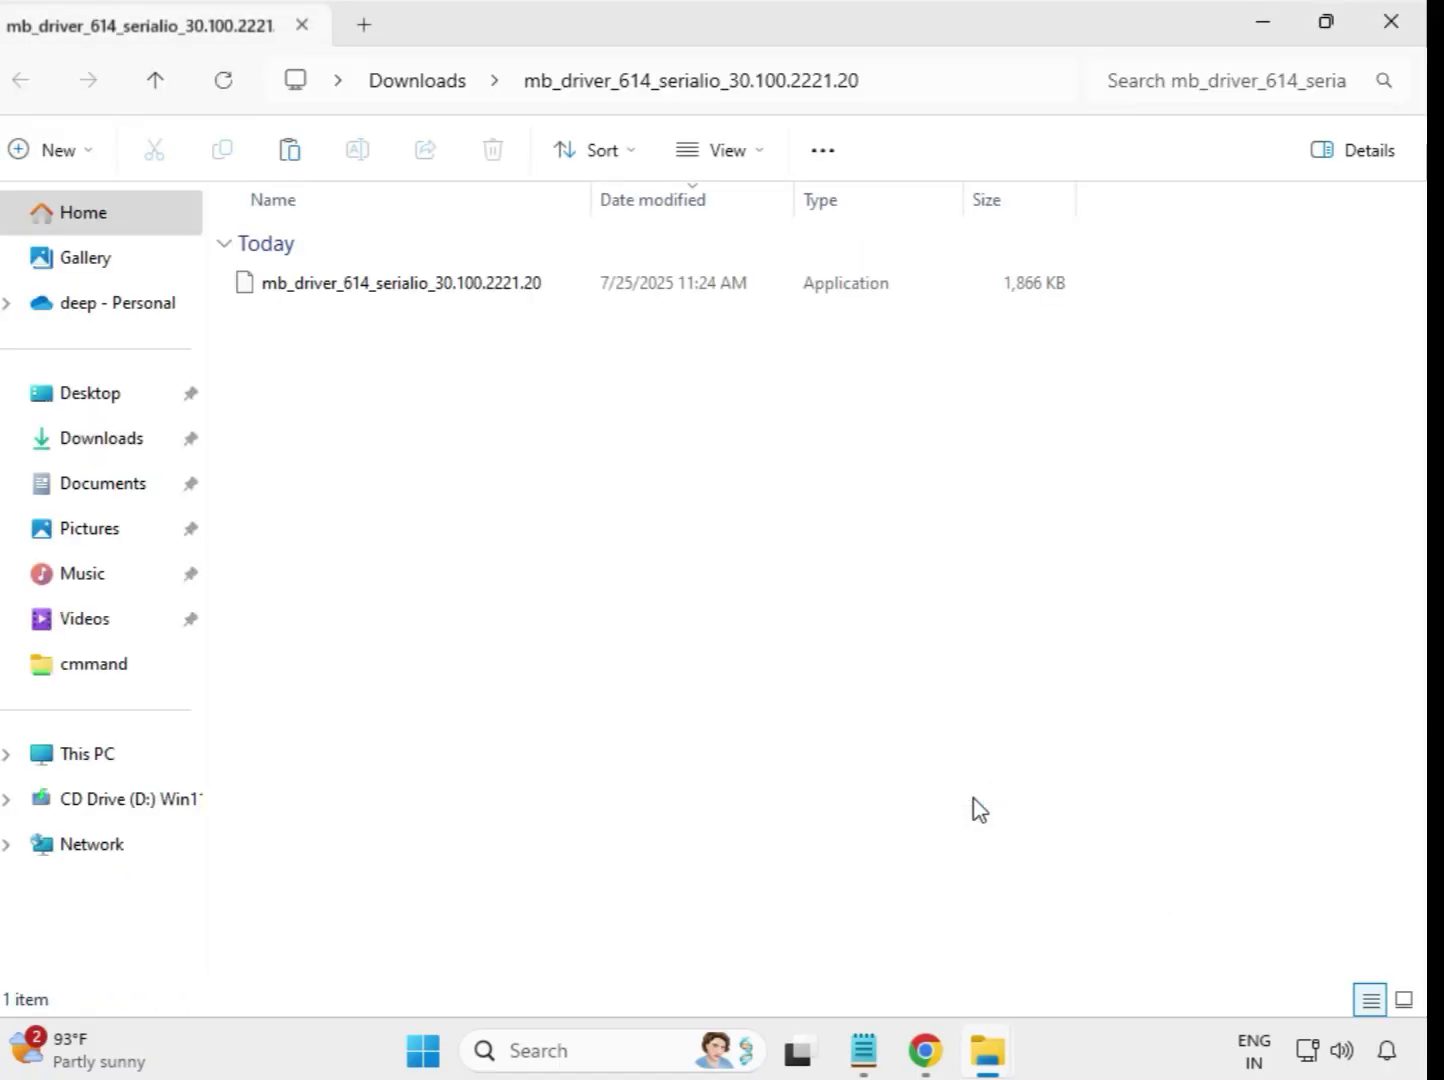
pyautogui.click(1389, 26)
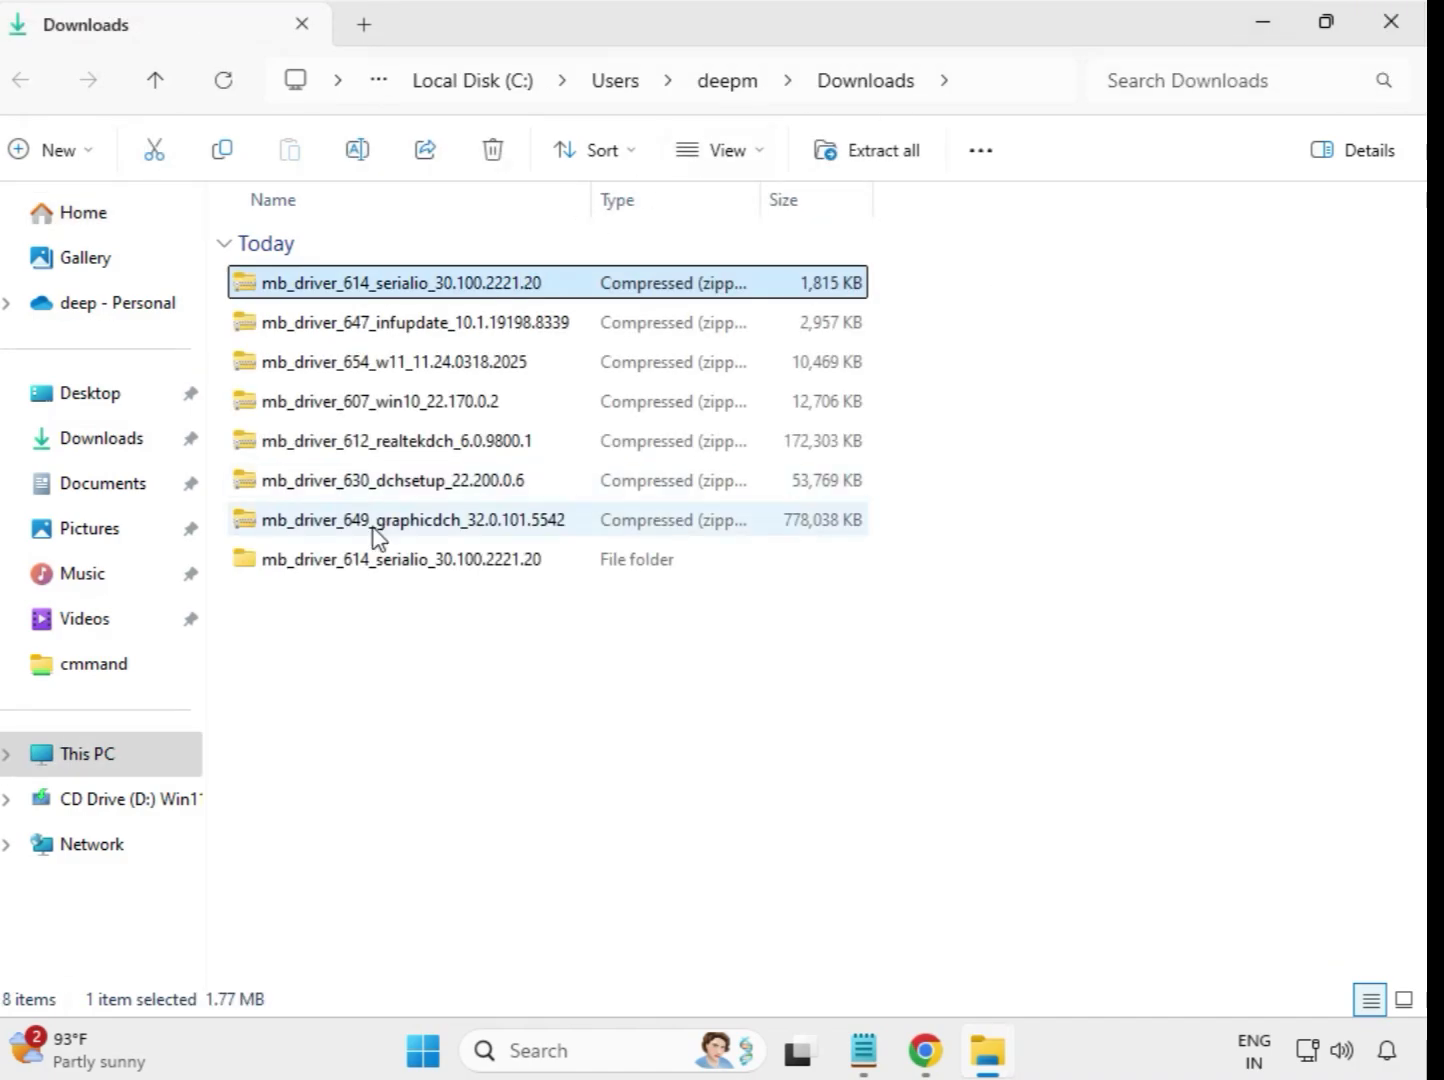
pyautogui.click(390, 579)
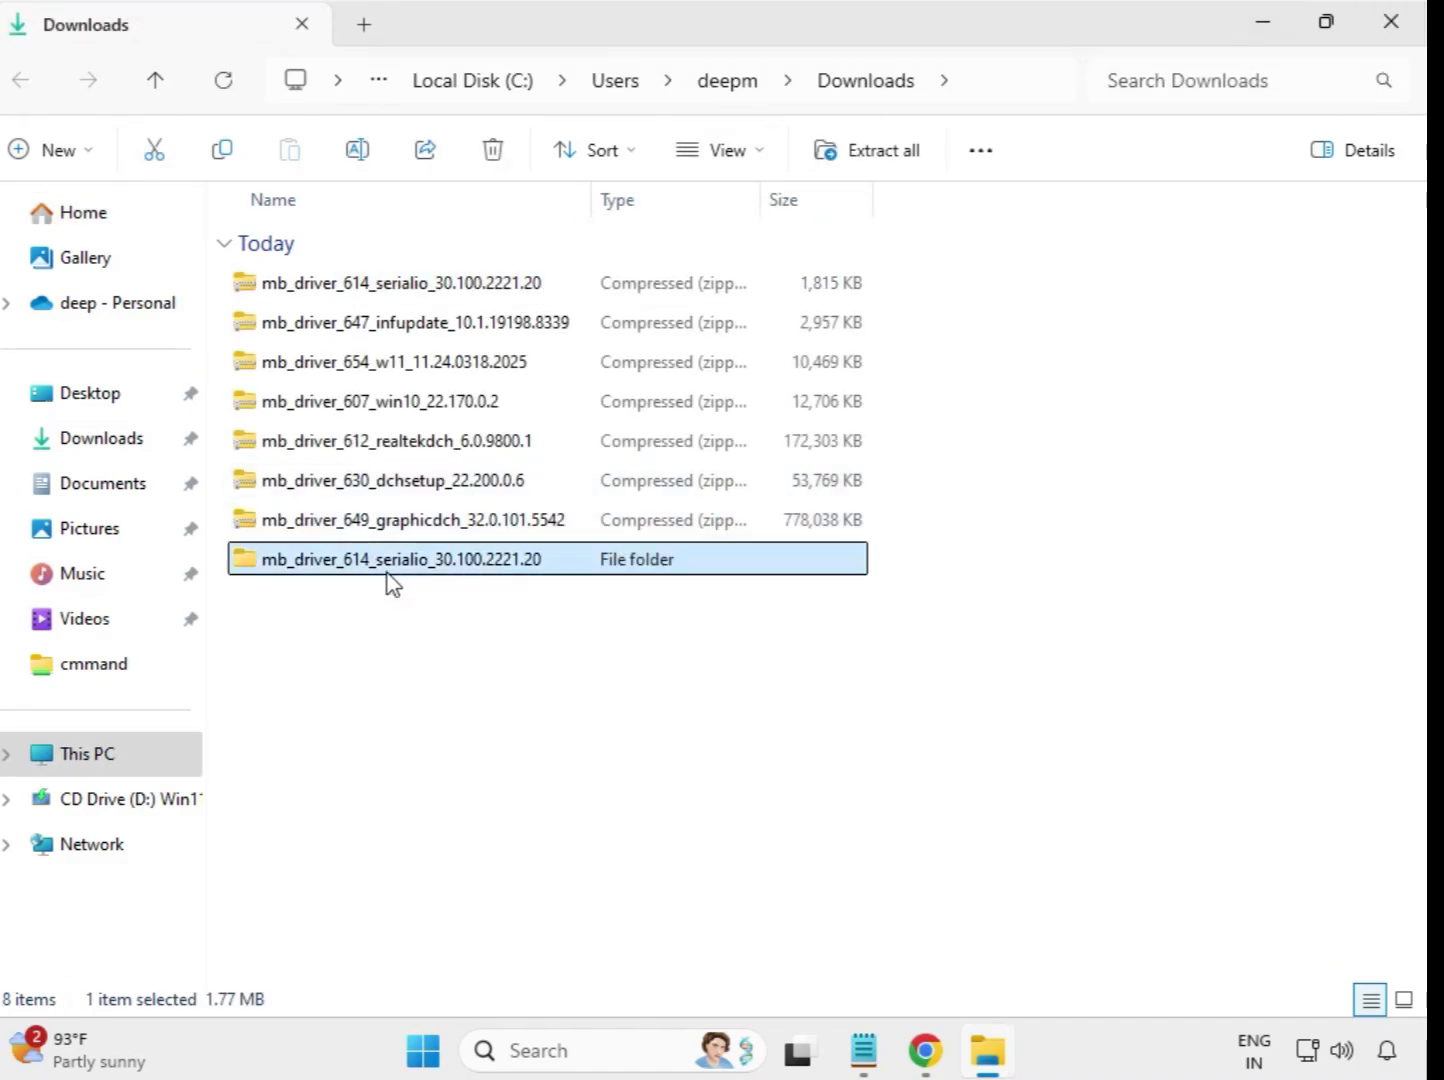
# Extract the mb_driver_647_infupdate_10.1.19198.8339 archive to its default folder in Downloads and close the extracted-files window.
pyautogui.click(379, 337)
pyautogui.rightClick(378, 336)
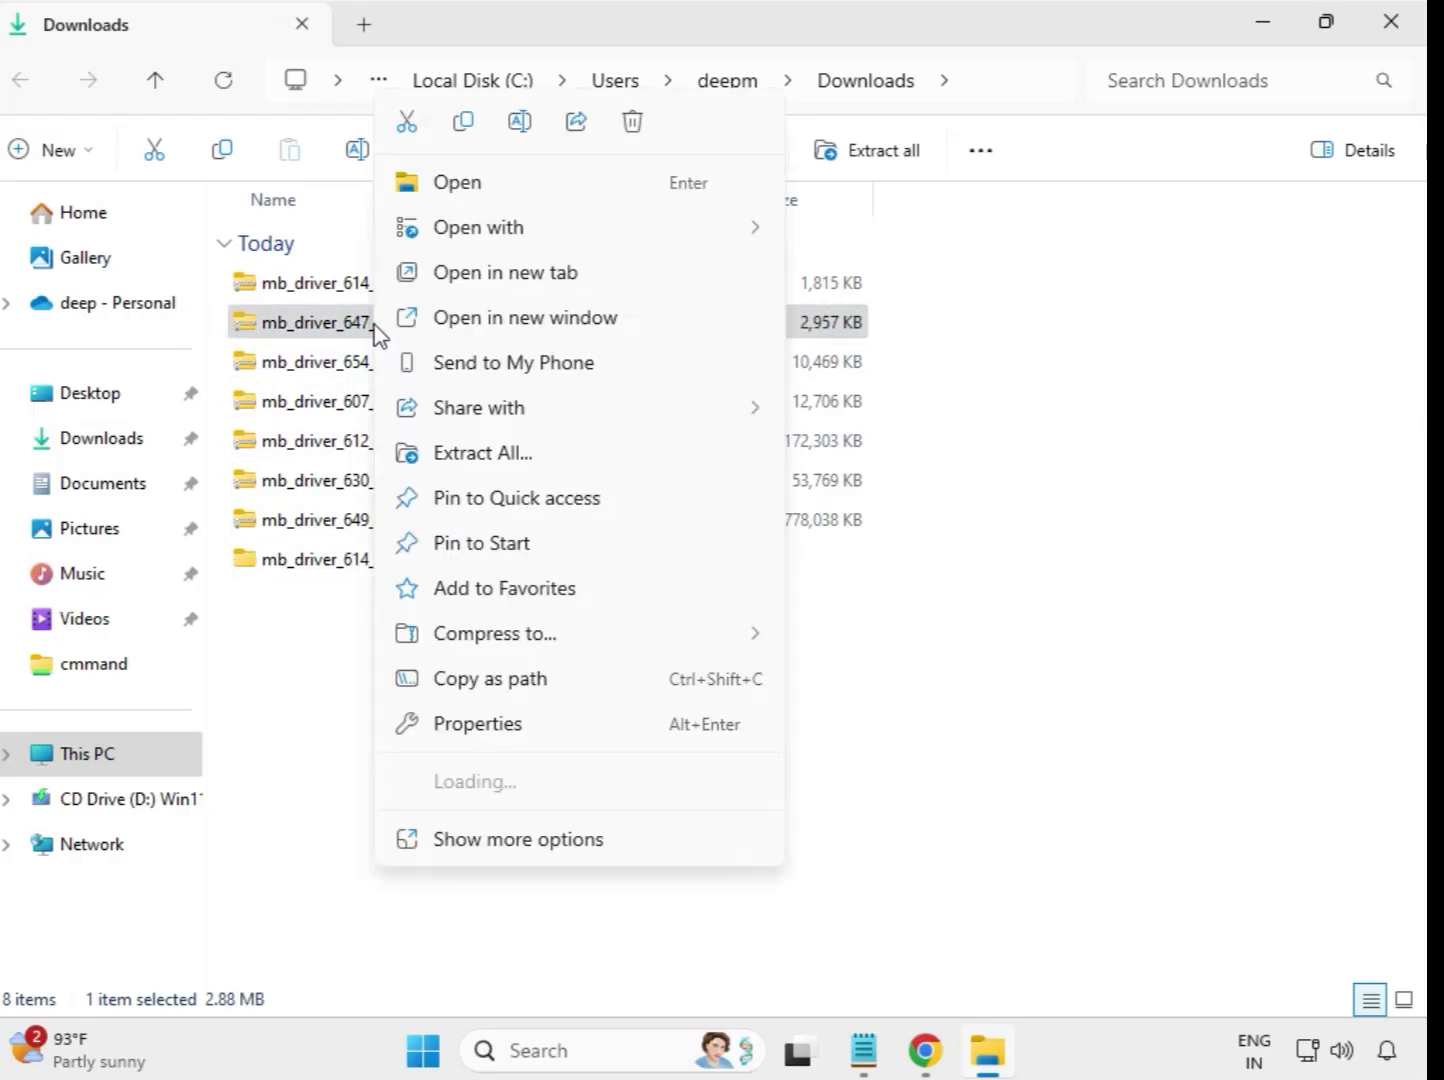
pyautogui.click(490, 455)
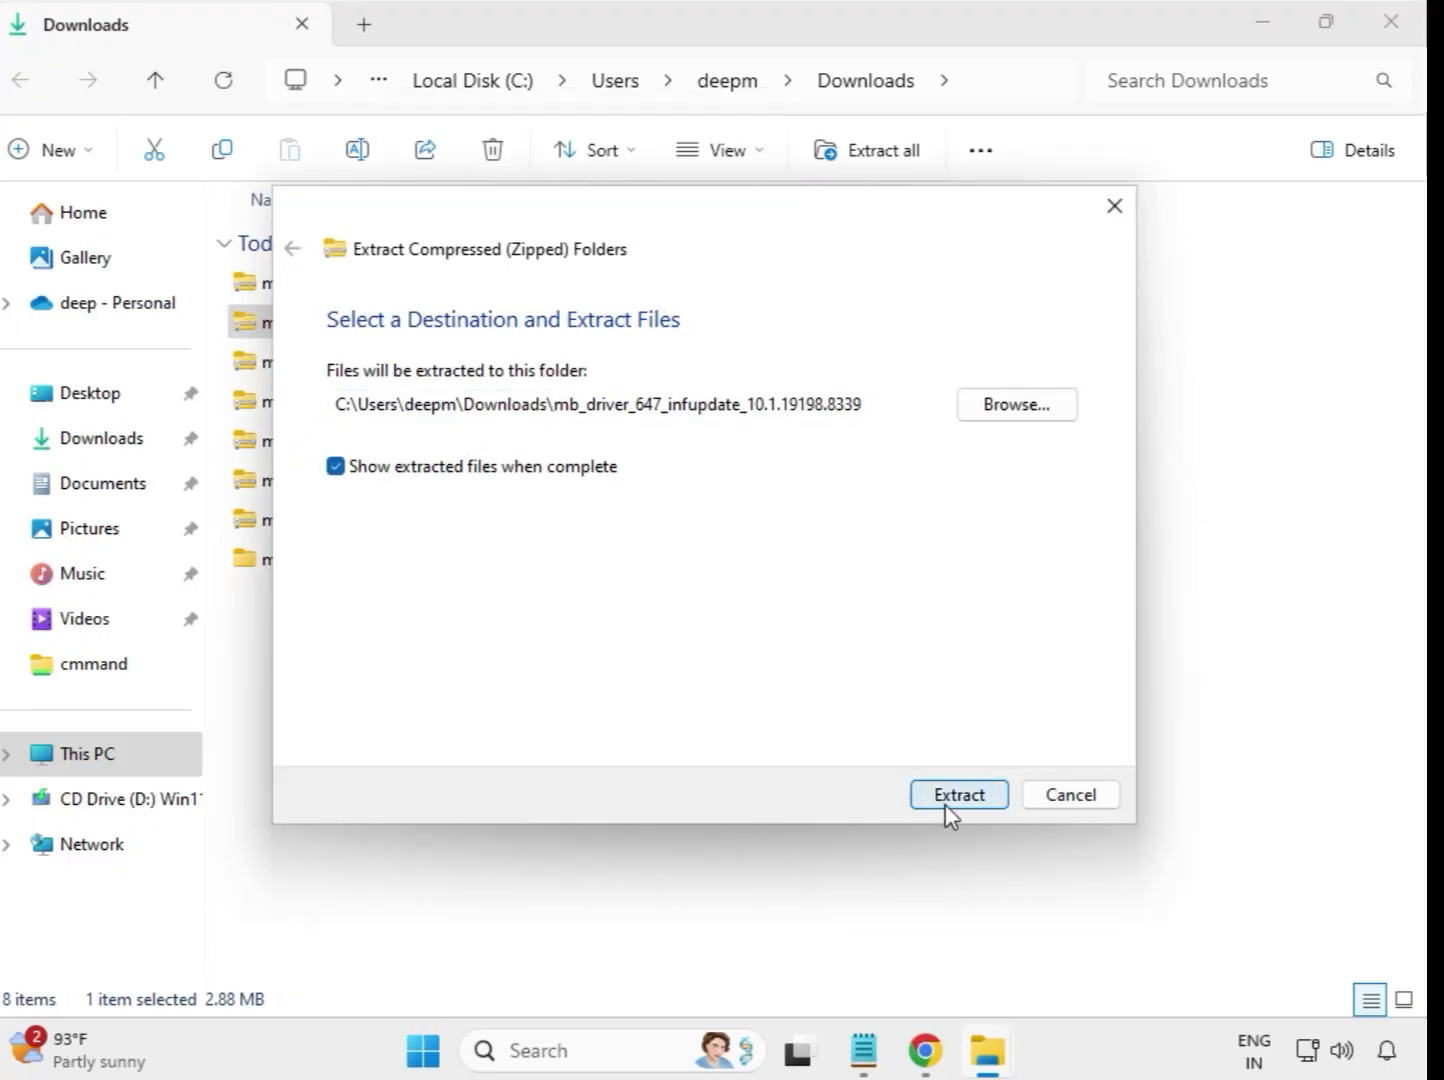
pyautogui.click(946, 805)
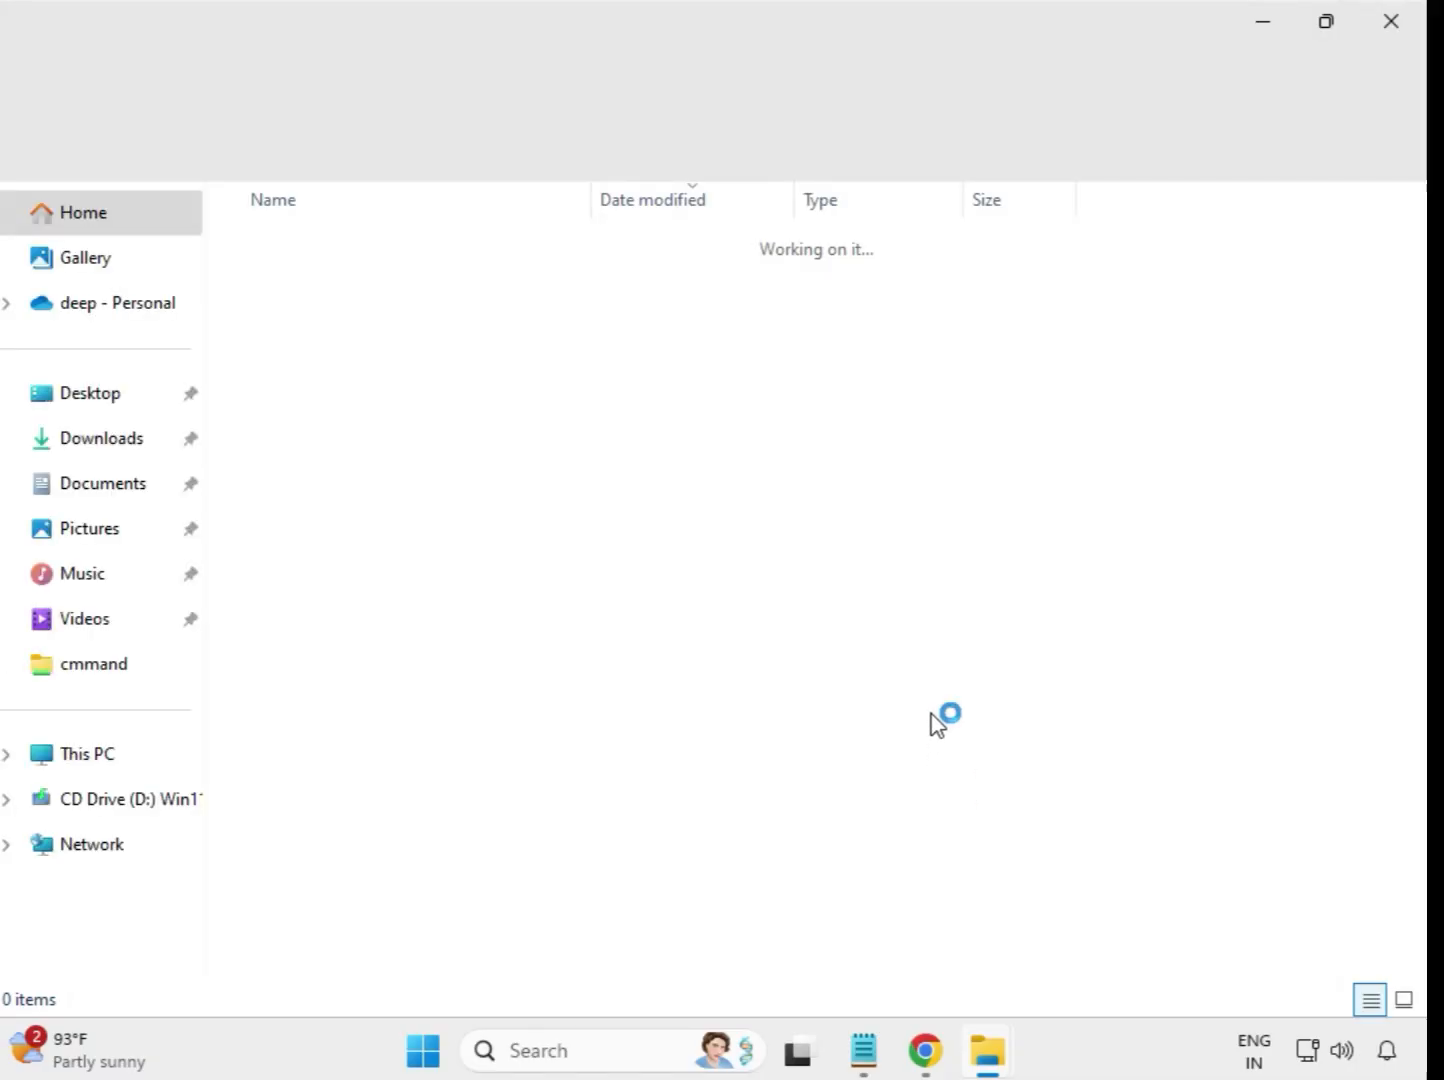
pyautogui.click(1389, 24)
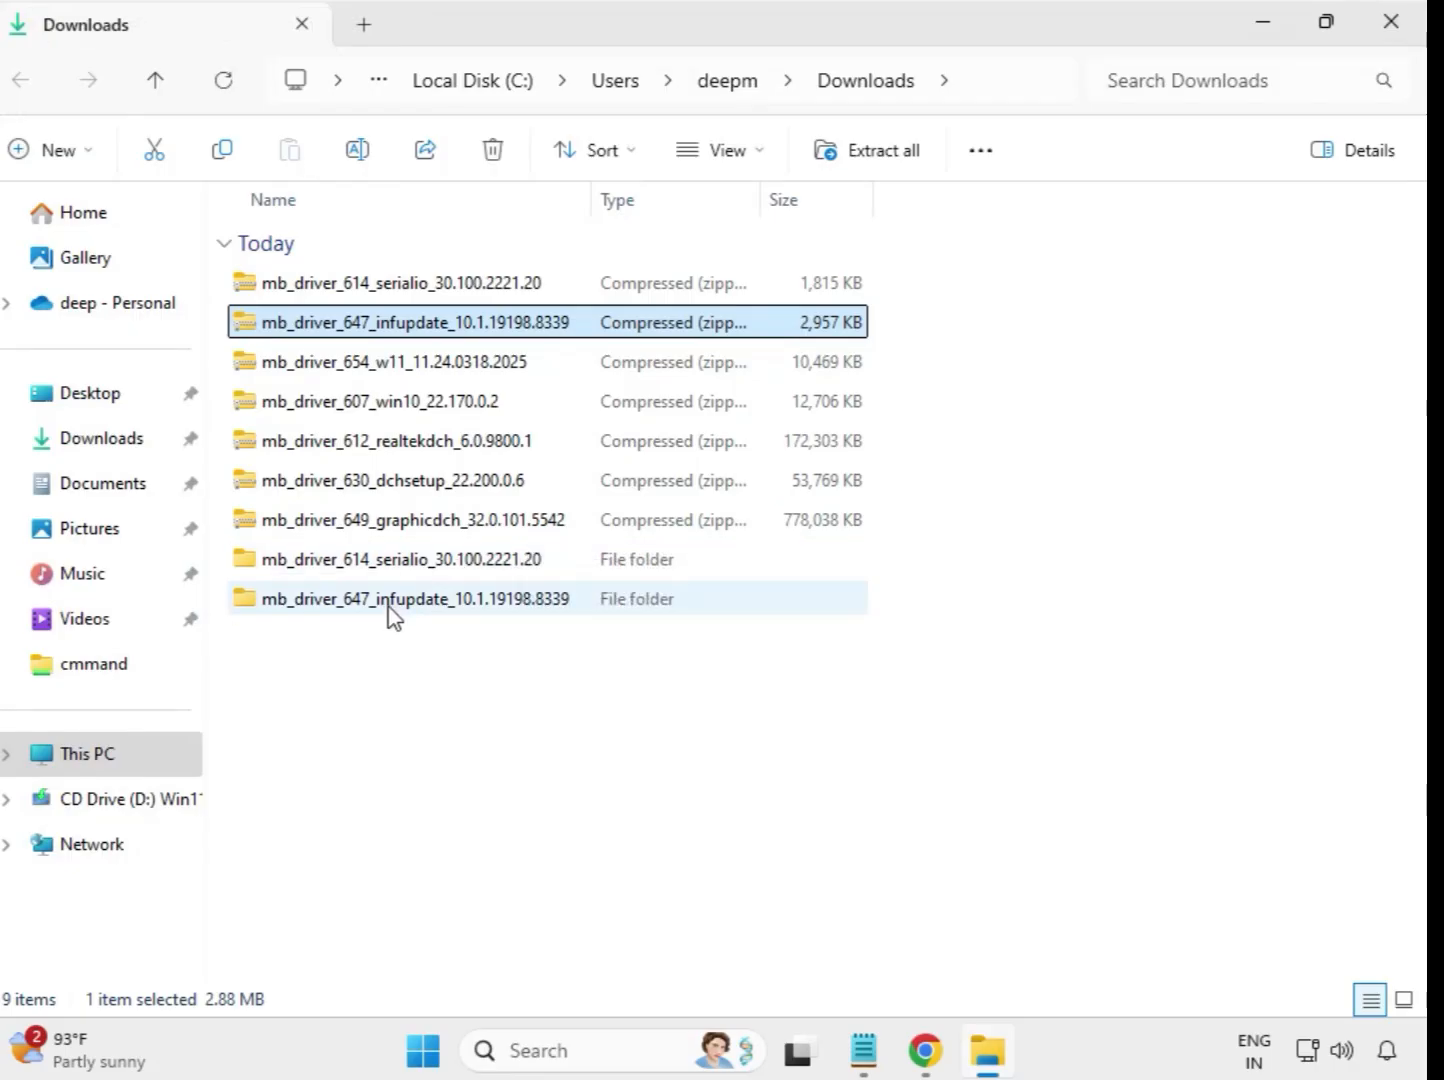
# Extract the mb_driver_654_w11_11.24.0318.2025 archive to its default folder in Downloads and close the extracted-files window.
pyautogui.click(368, 370)
pyautogui.rightClick(368, 373)
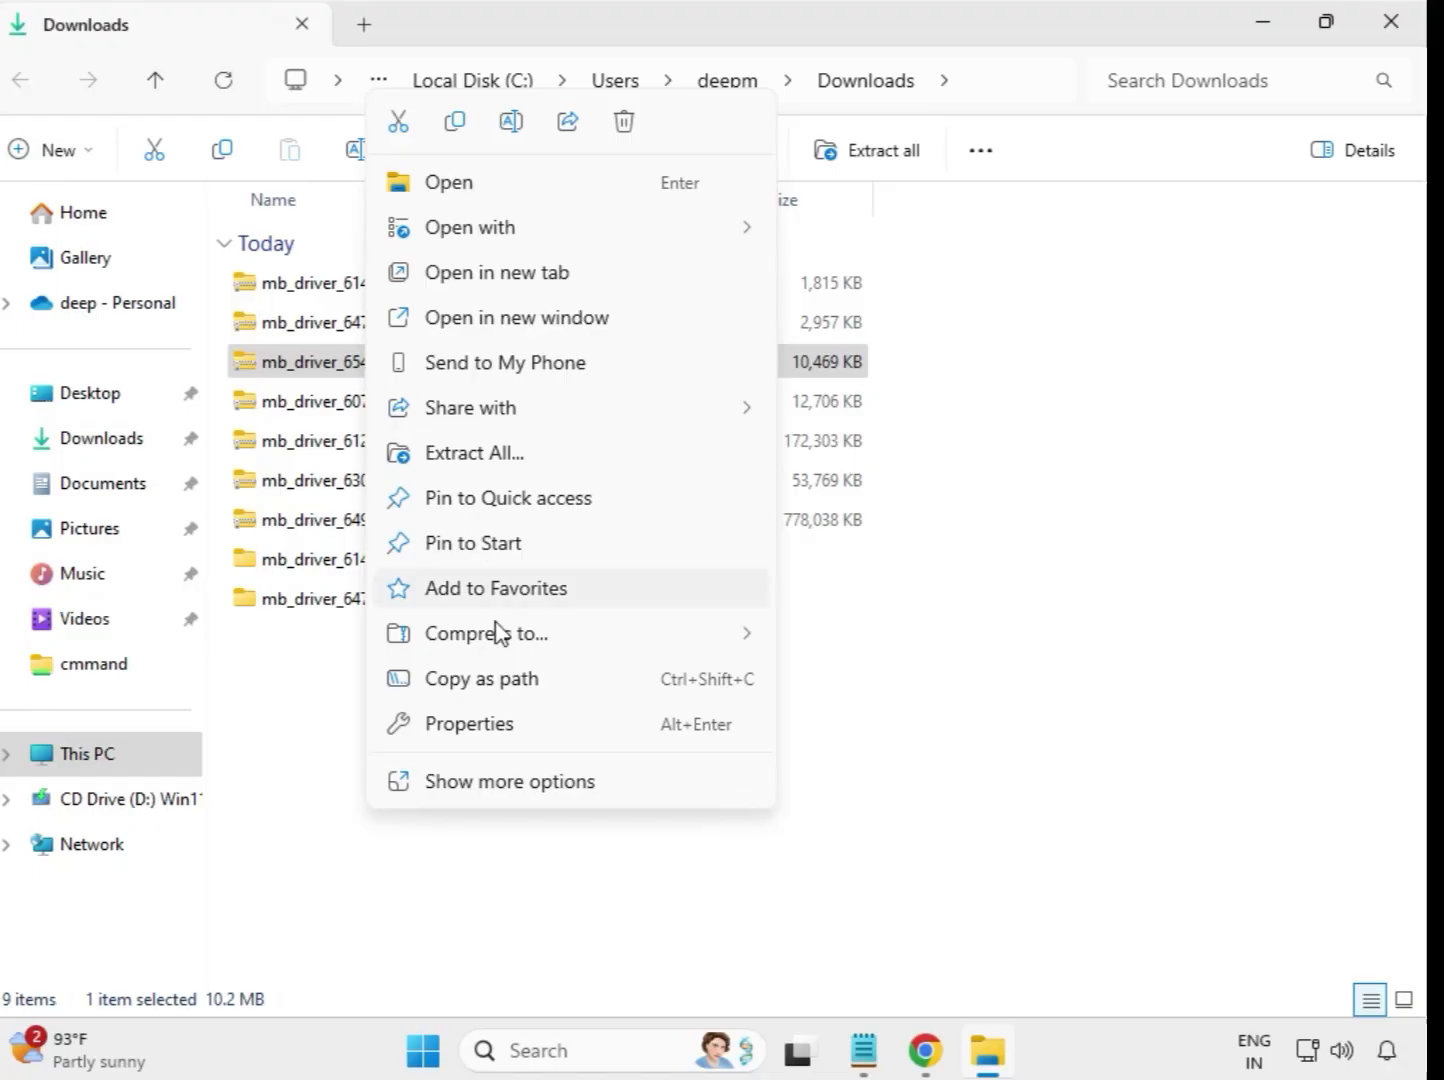
pyautogui.click(496, 455)
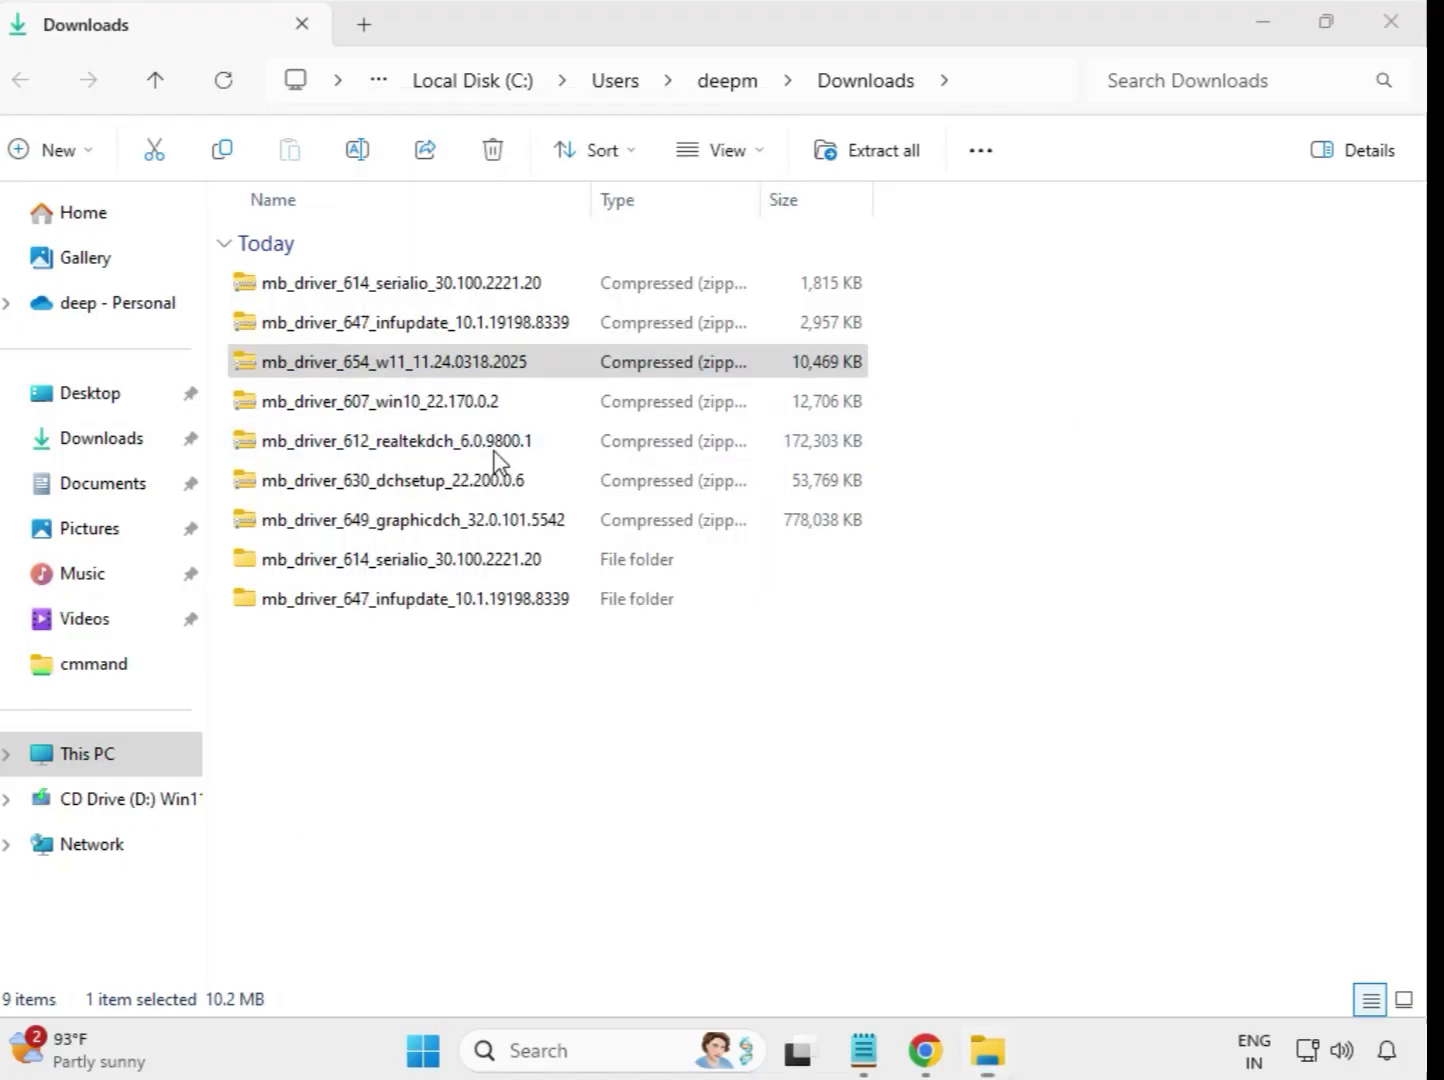
pyautogui.click(942, 797)
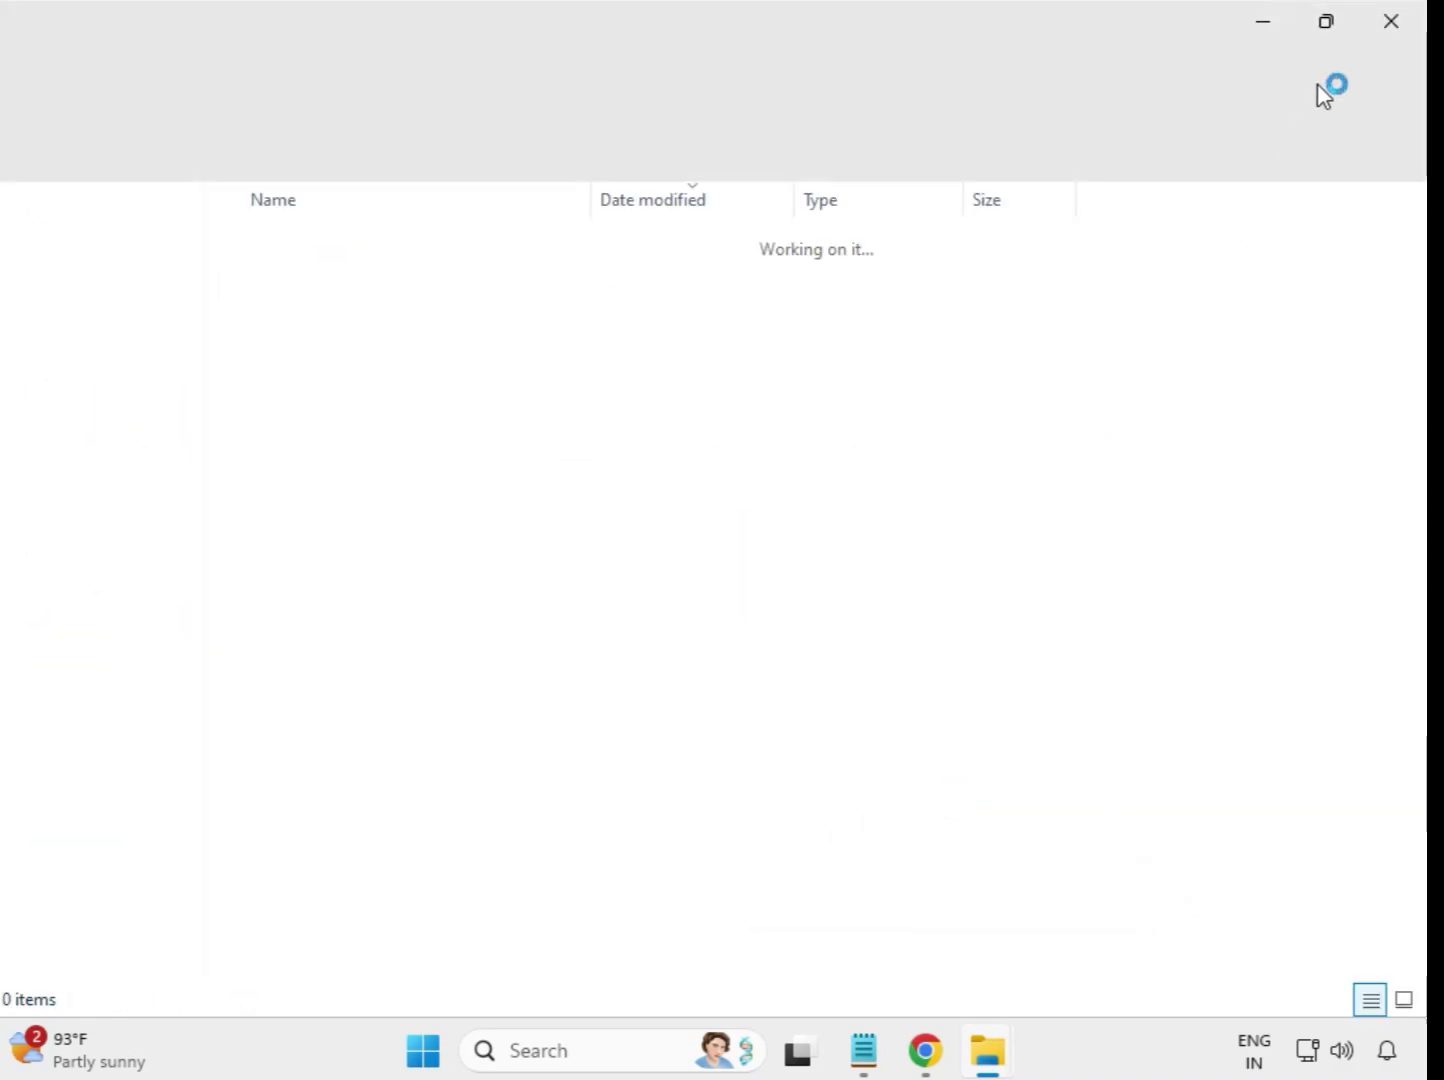
pyautogui.click(1392, 24)
# Extract the mb_driver_607_win10_22.170.0.2 archive to its default folder in Downloads and close the extracted-files window.
pyautogui.click(329, 407)
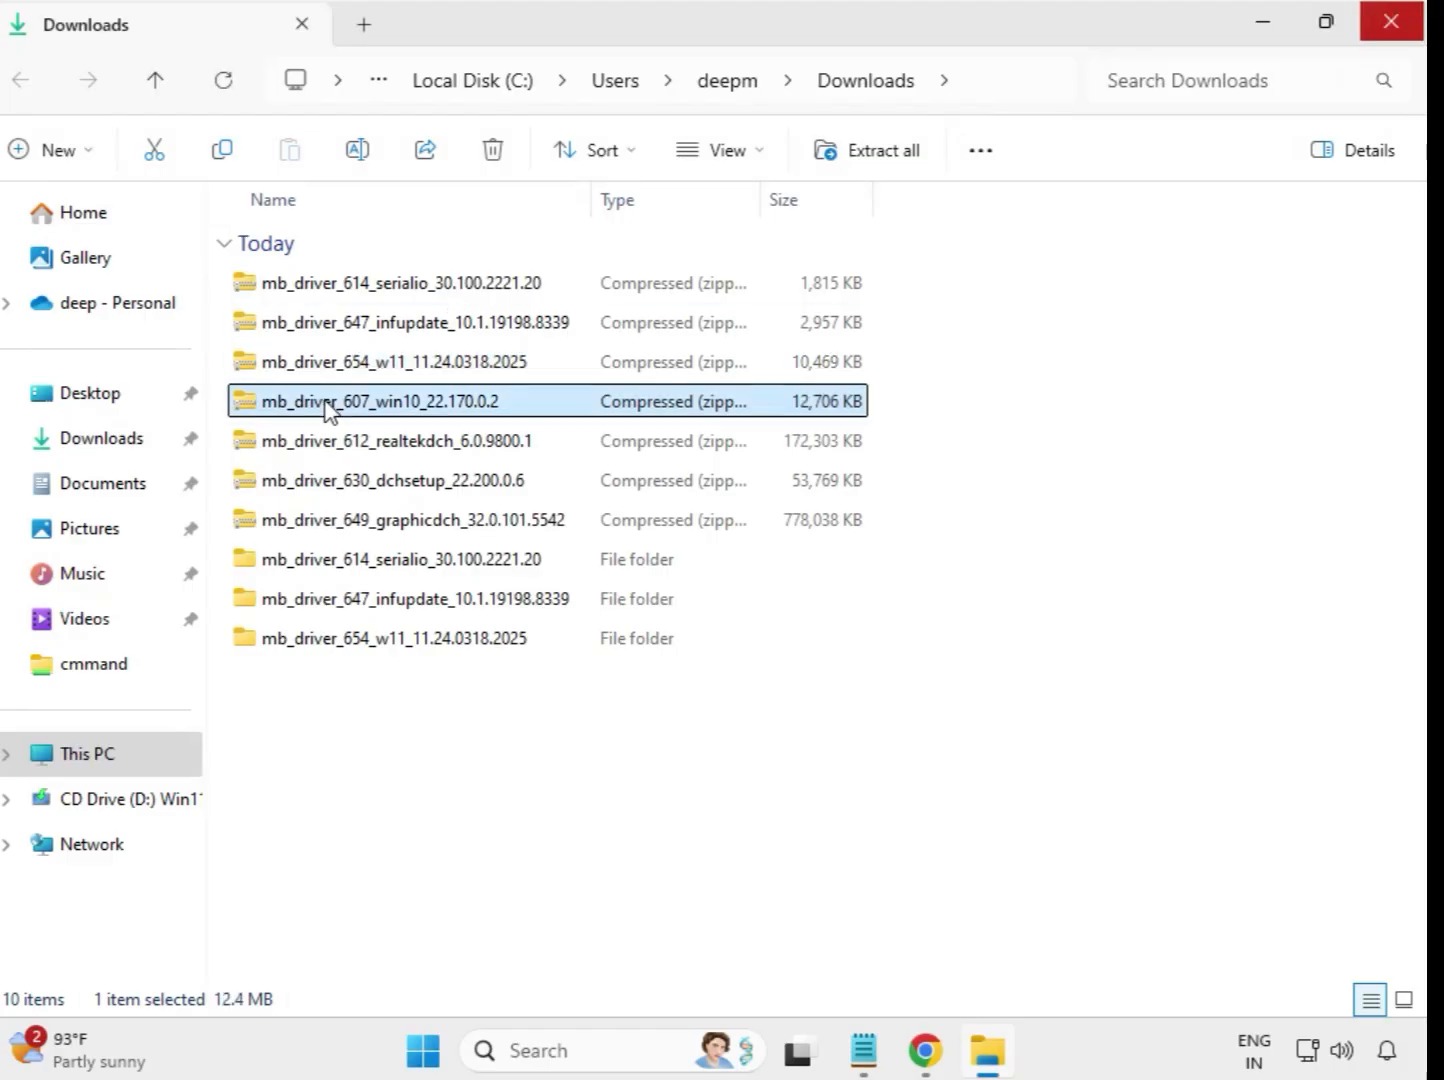
pyautogui.rightClick(329, 406)
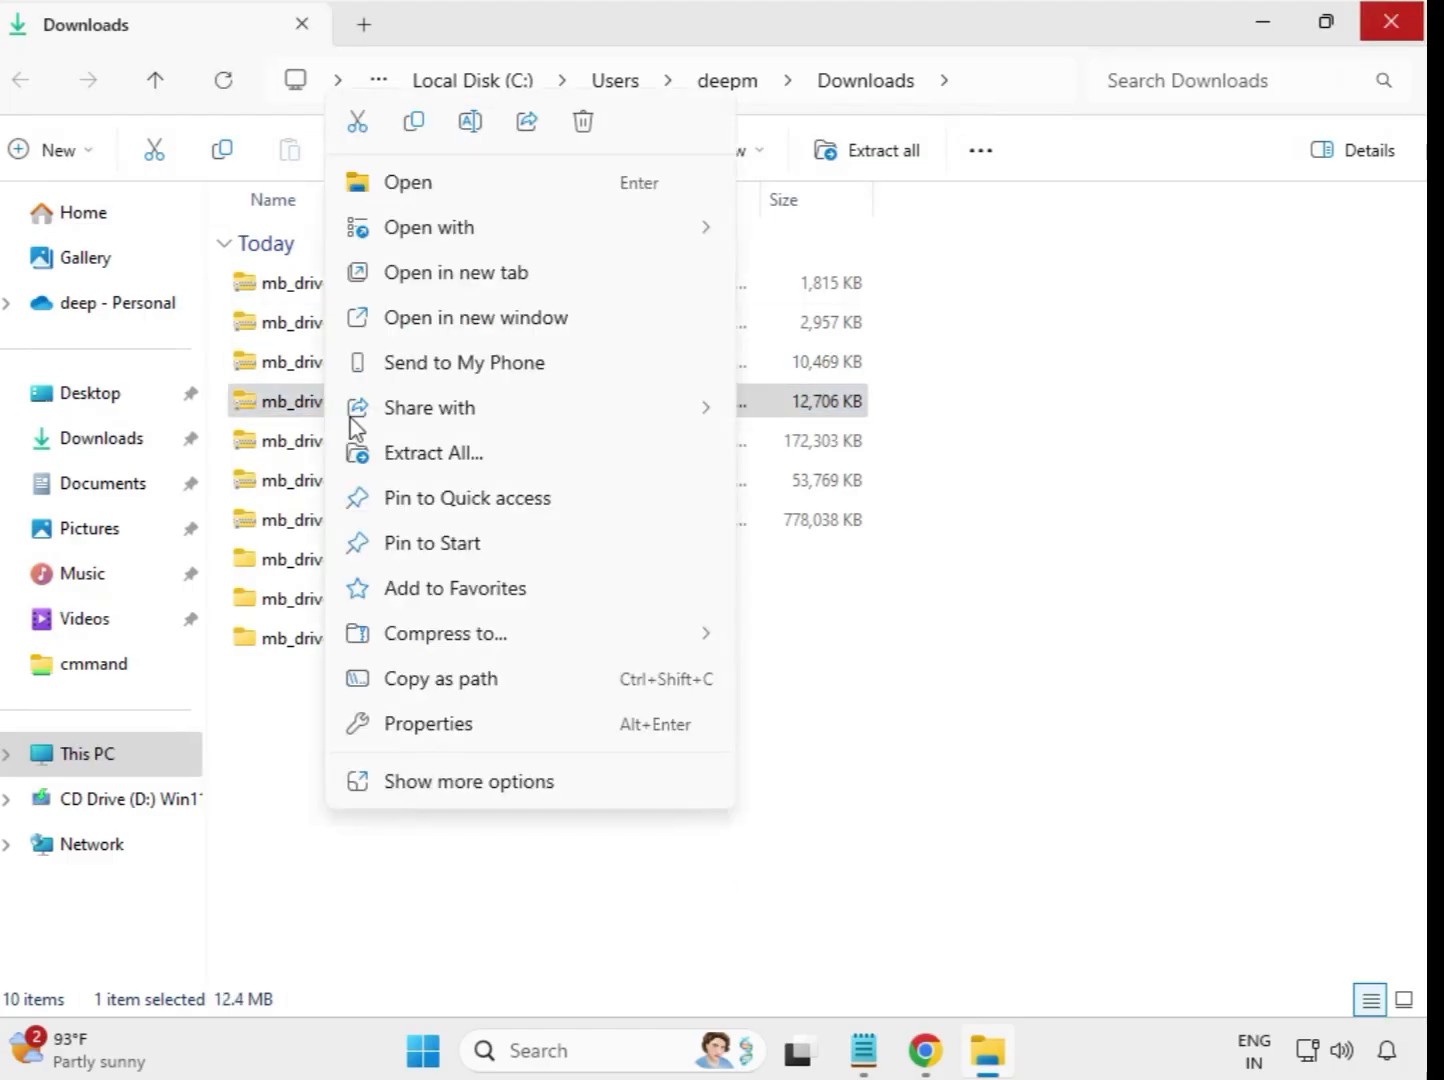
pyautogui.click(441, 452)
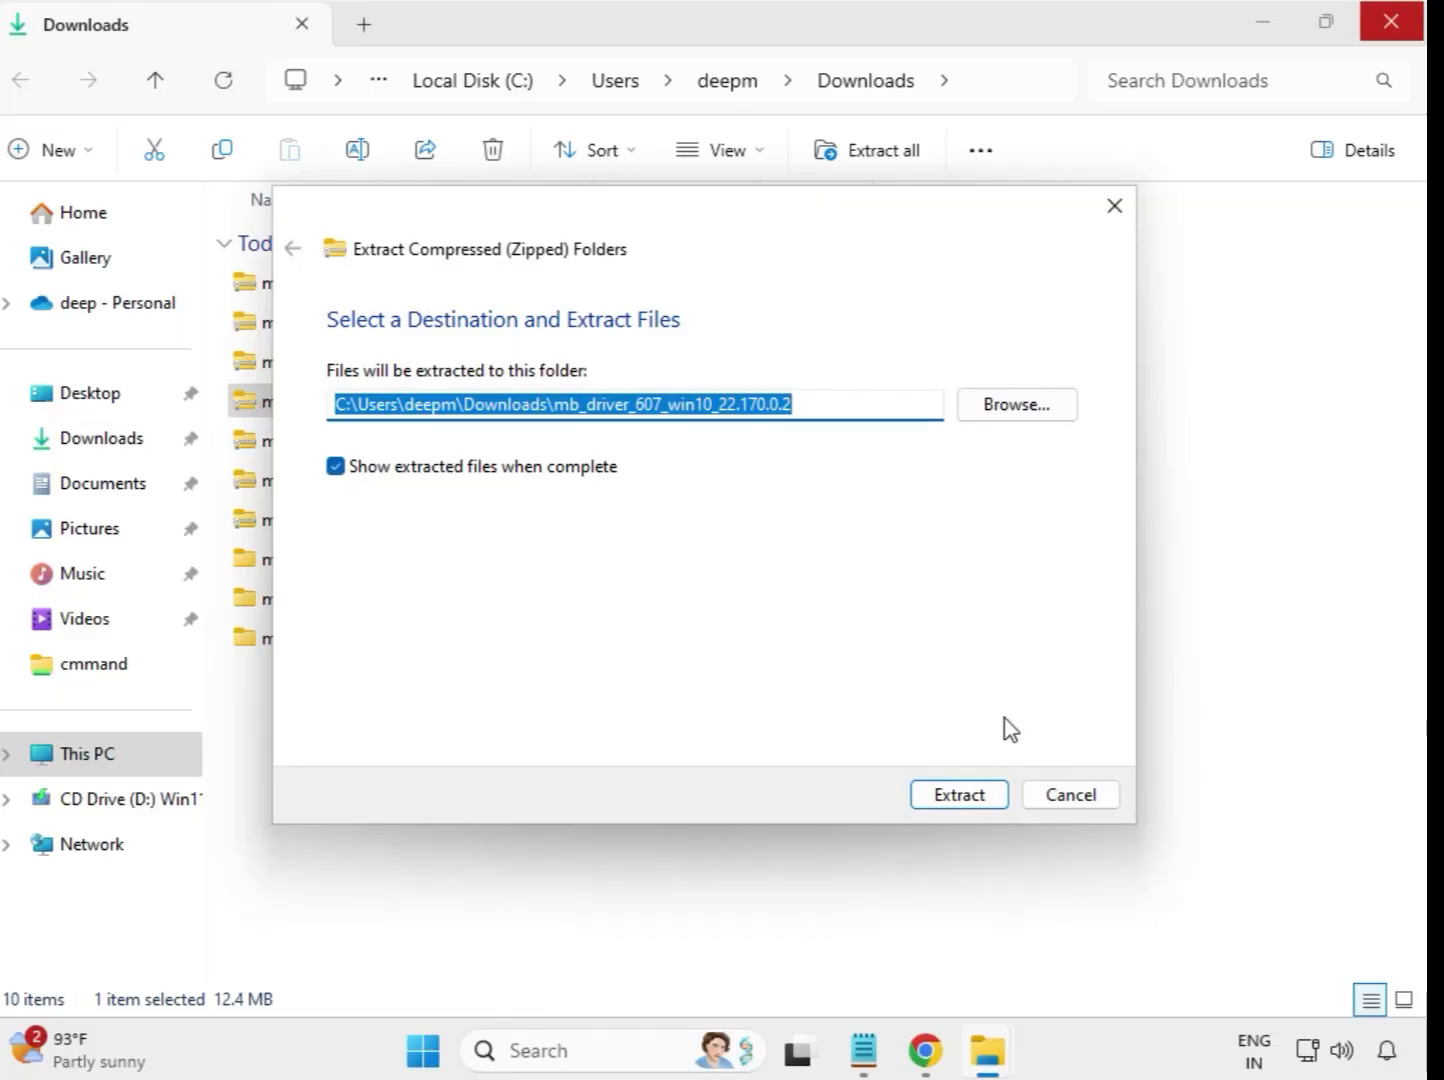
pyautogui.click(960, 795)
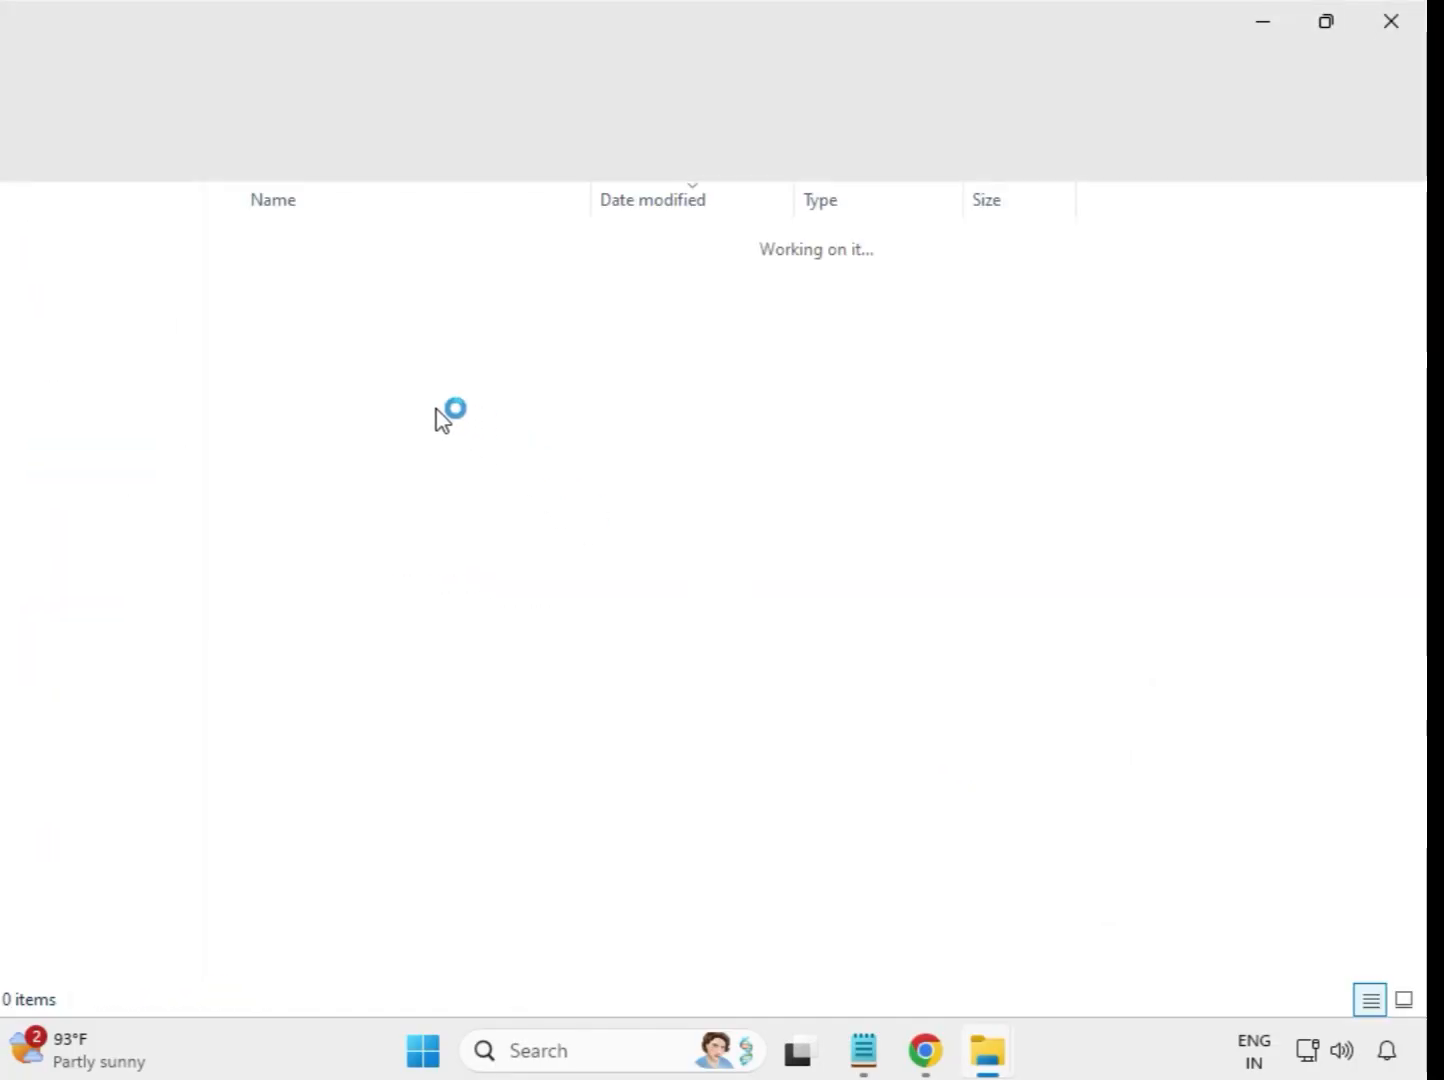
pyautogui.click(1390, 20)
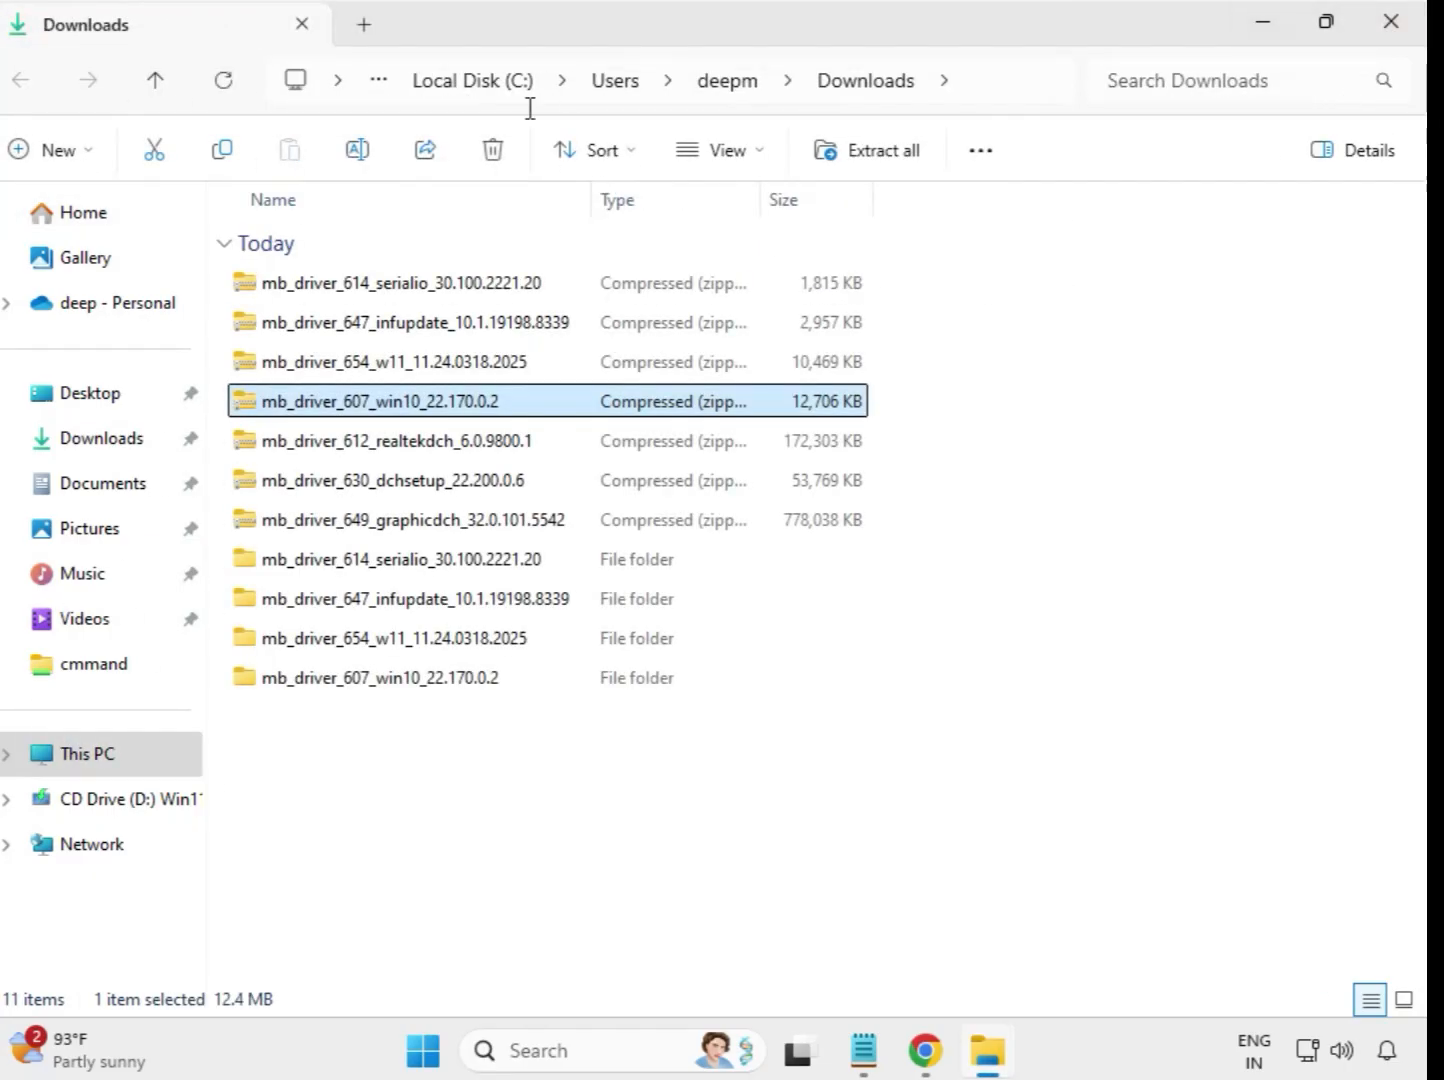
# Extract the mb_driver_612_realtekdch_6.0.9800.1 archive to its default folder in Downloads and close the extracted-files window.
pyautogui.click(407, 449)
pyautogui.rightClick(408, 453)
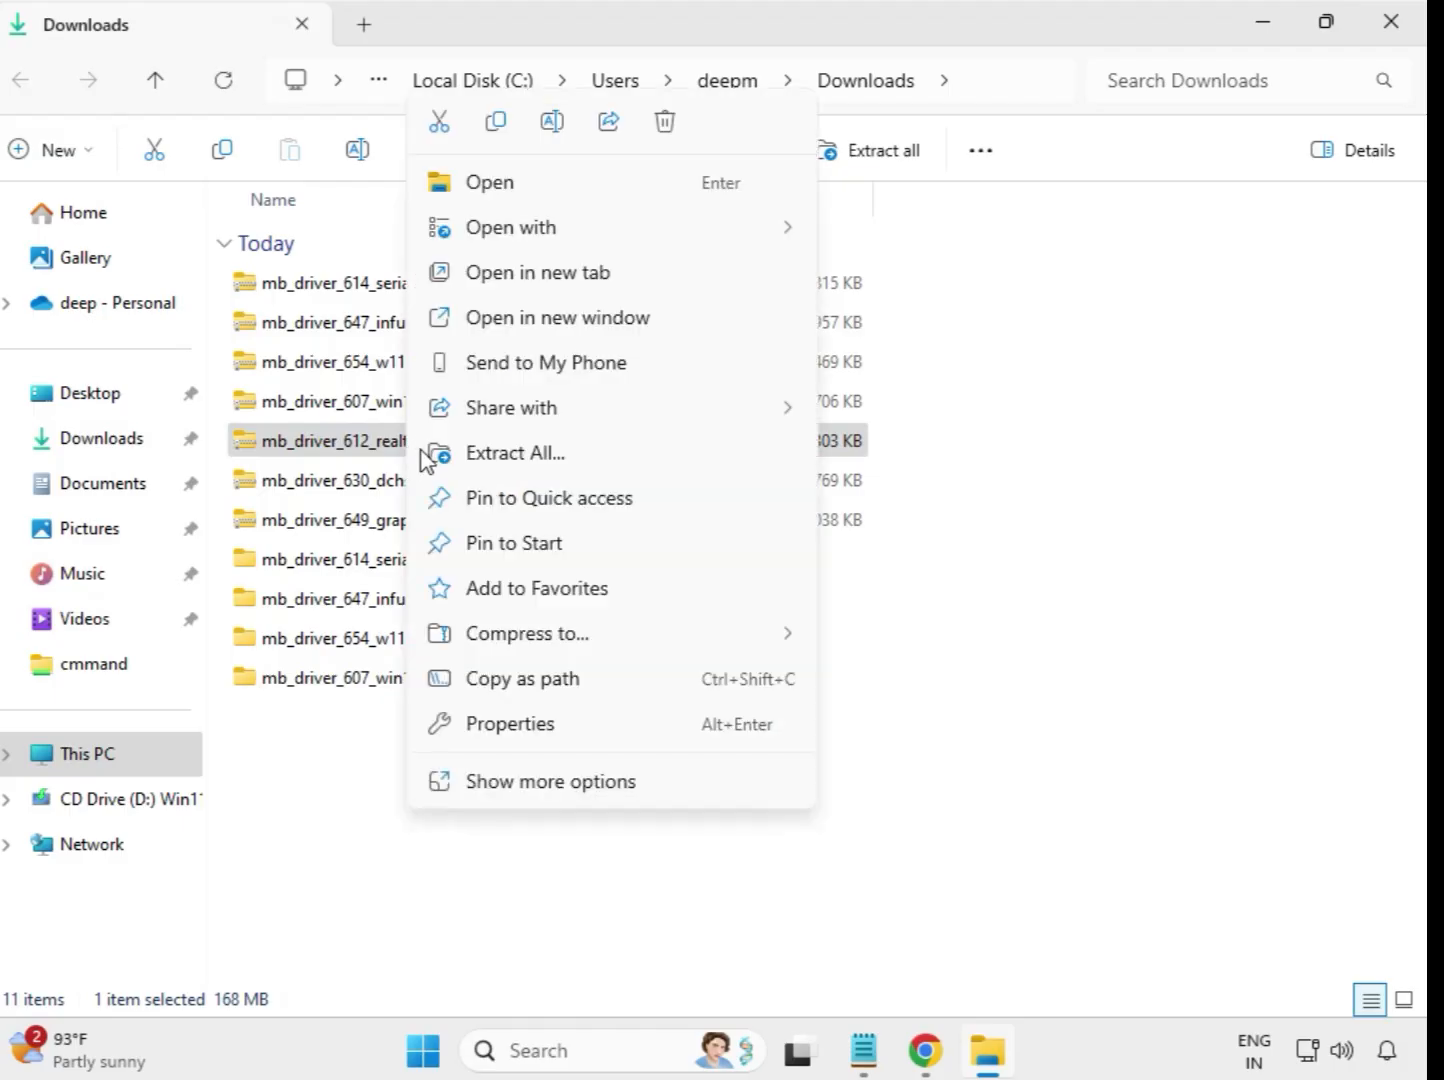
pyautogui.click(558, 459)
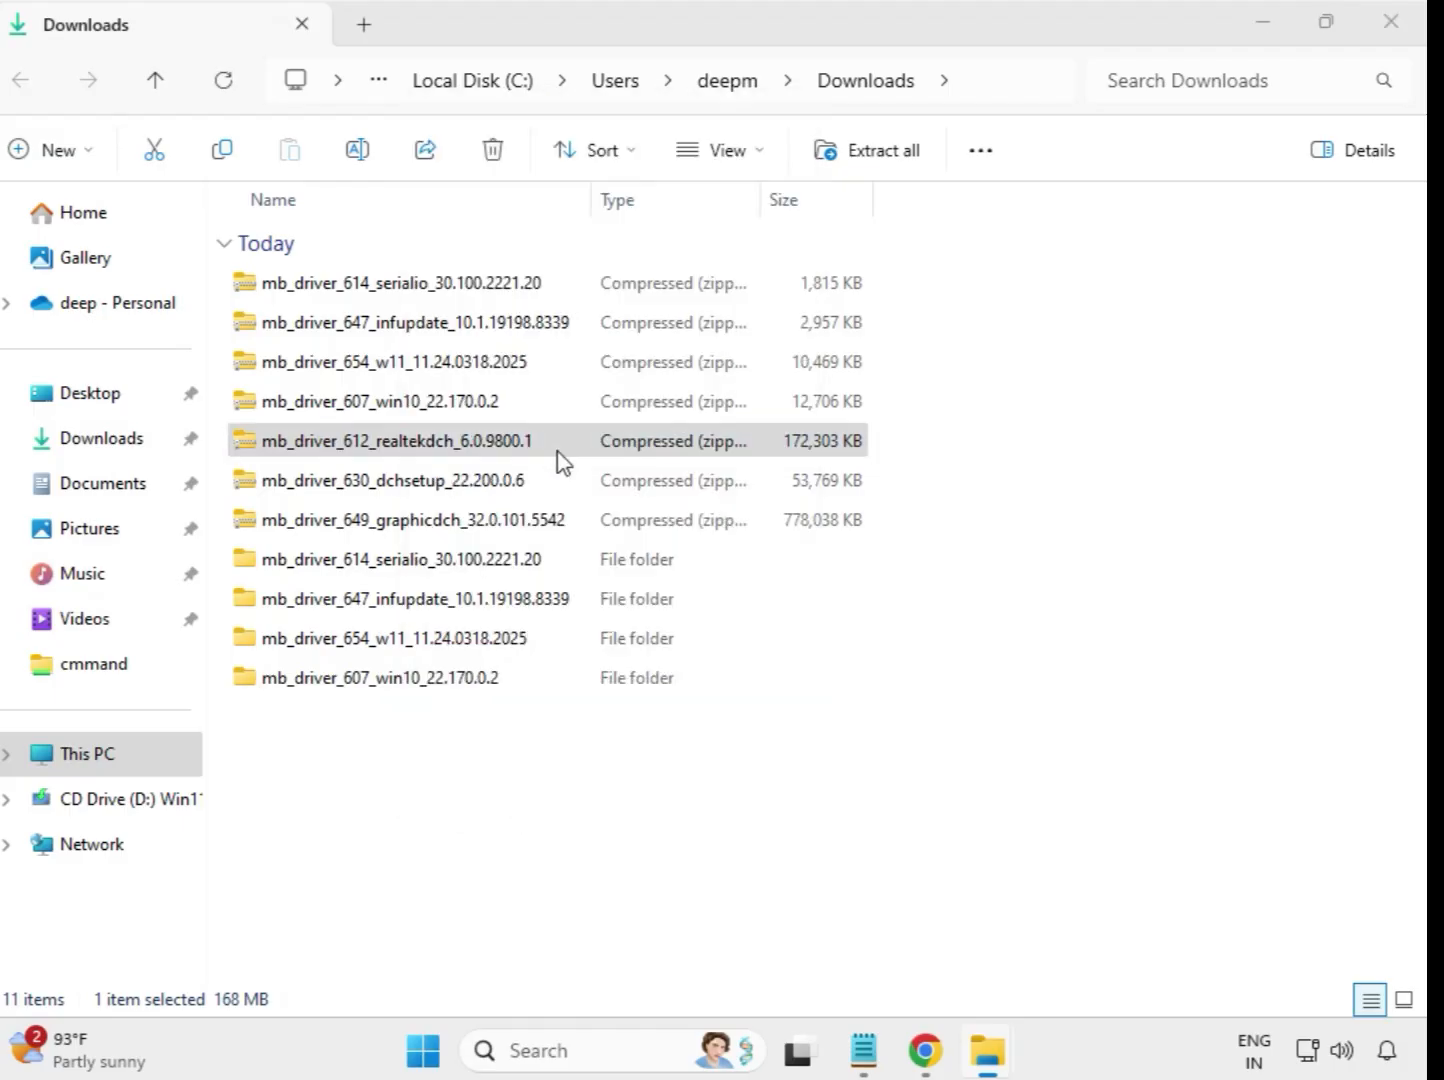
pyautogui.click(947, 803)
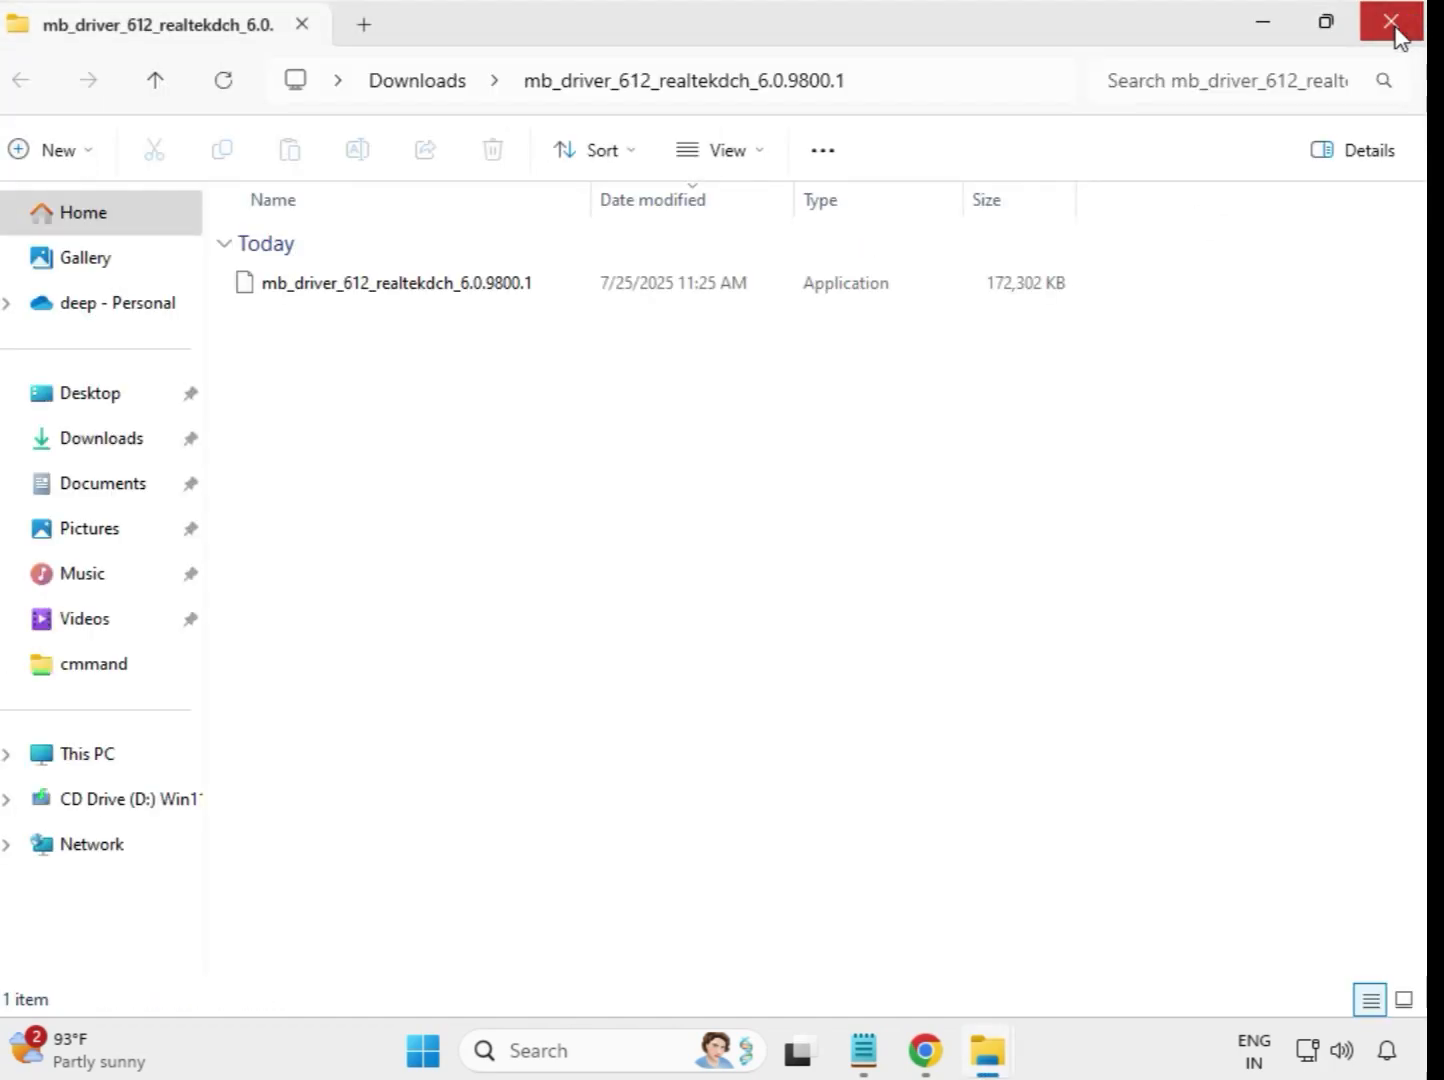
pyautogui.click(1392, 24)
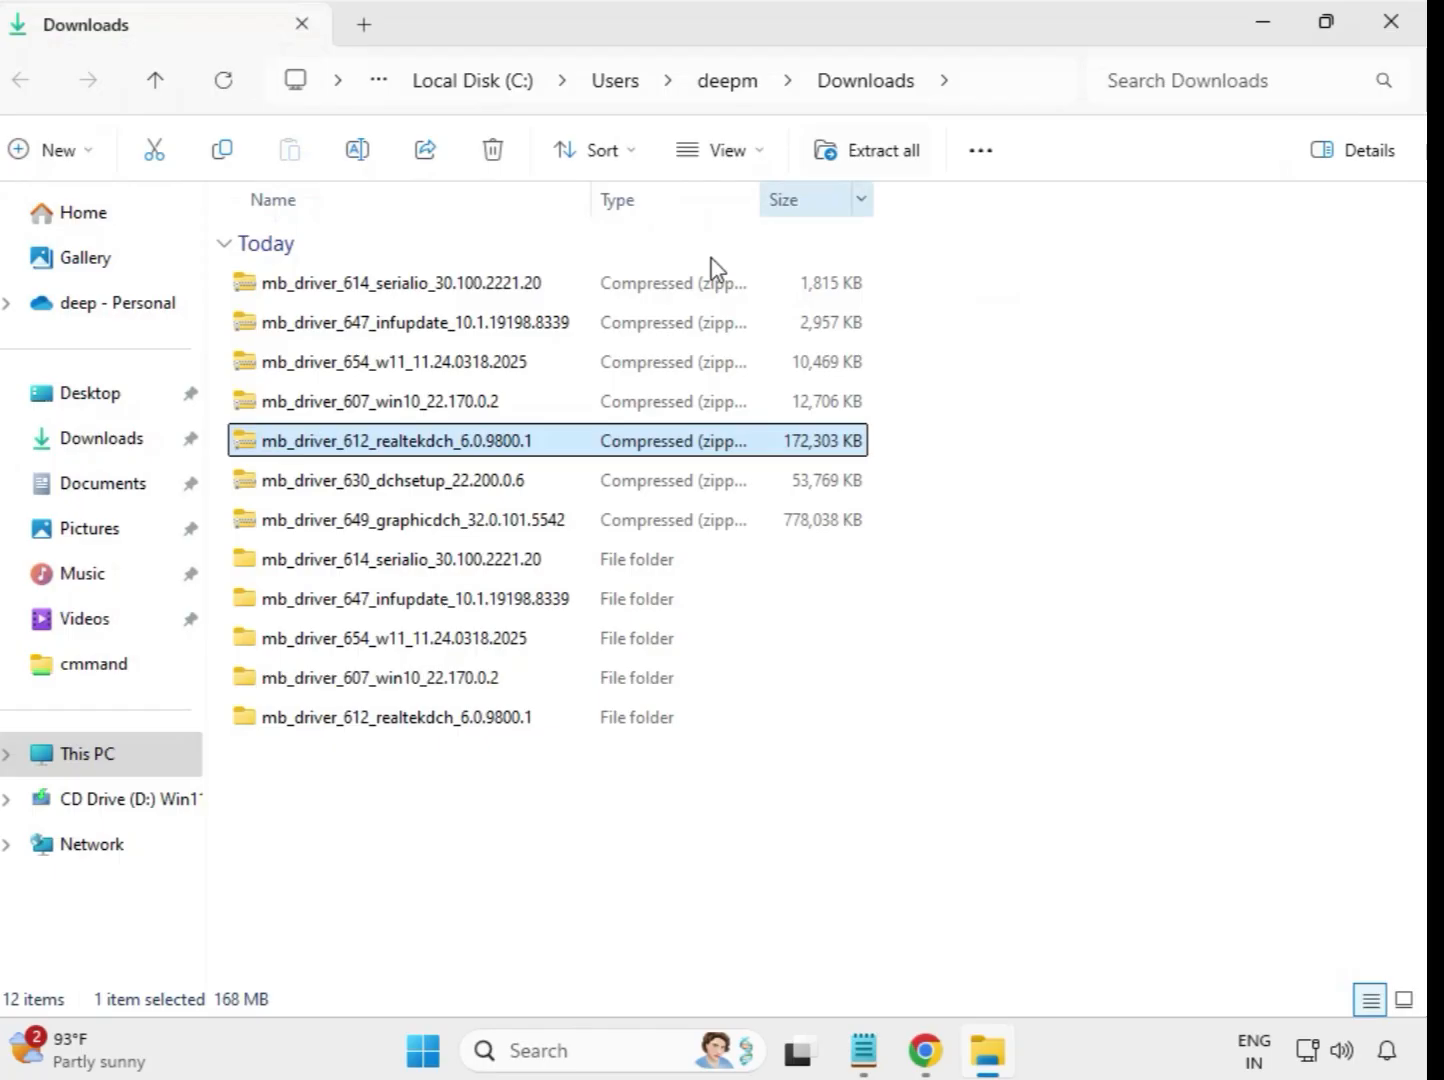
# Extract the mb_driver_630_dchsetup_22.200.0.6 archive to its default folder in Downloads and close the extracted-files window.
pyautogui.click(398, 489)
pyautogui.rightClick(398, 489)
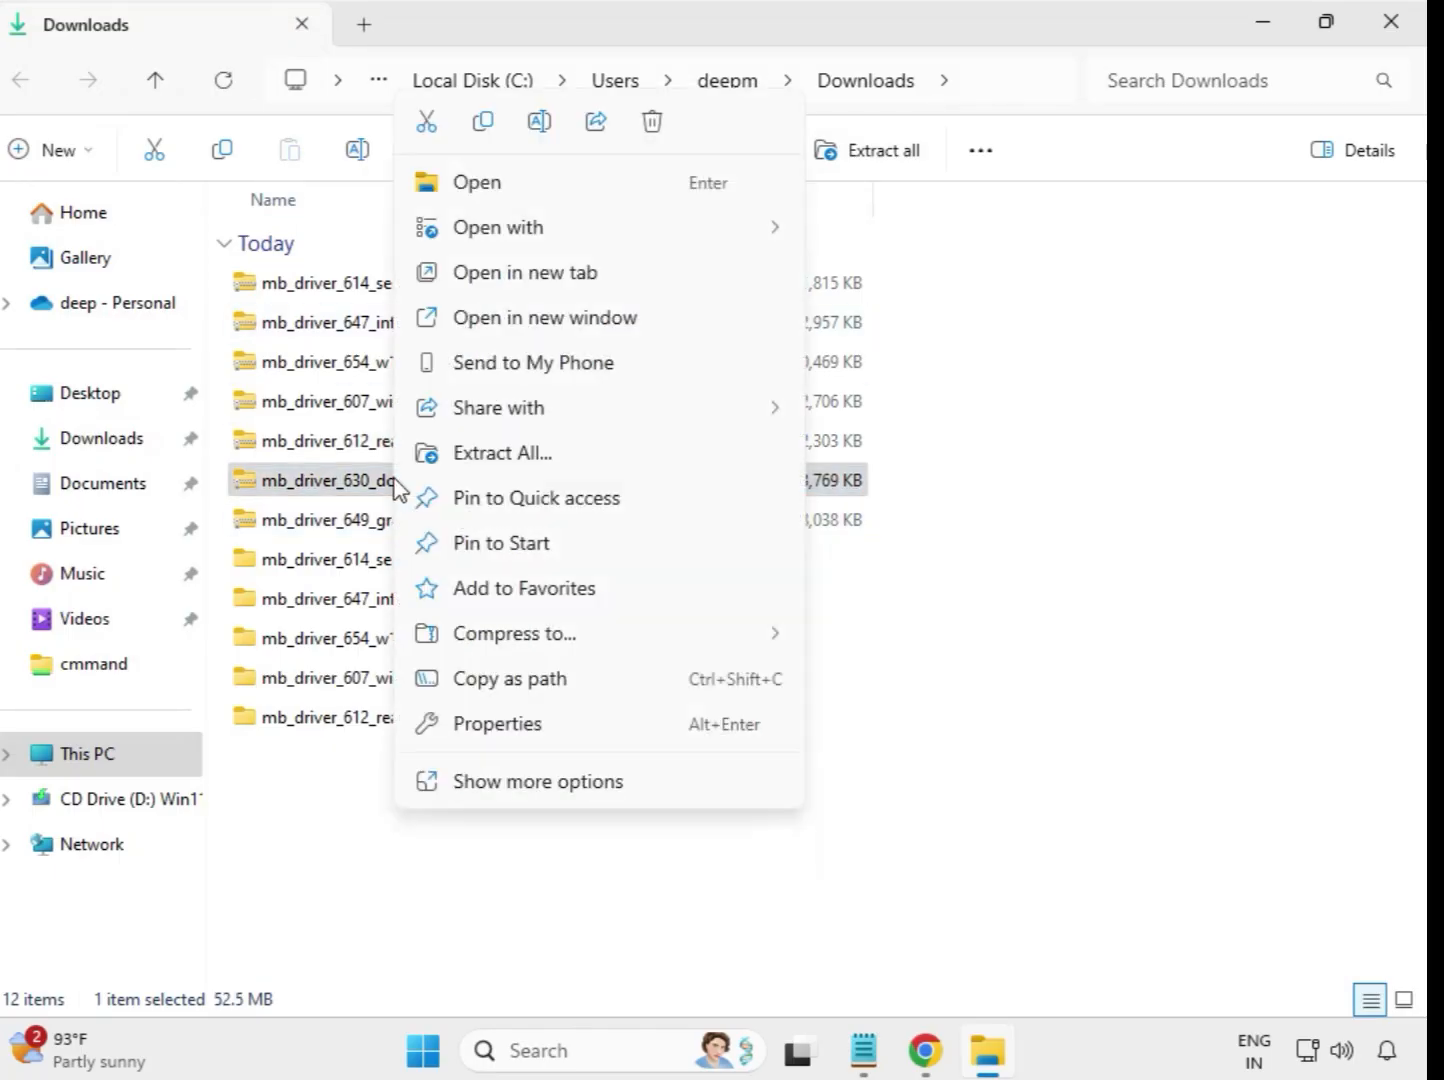
pyautogui.click(499, 469)
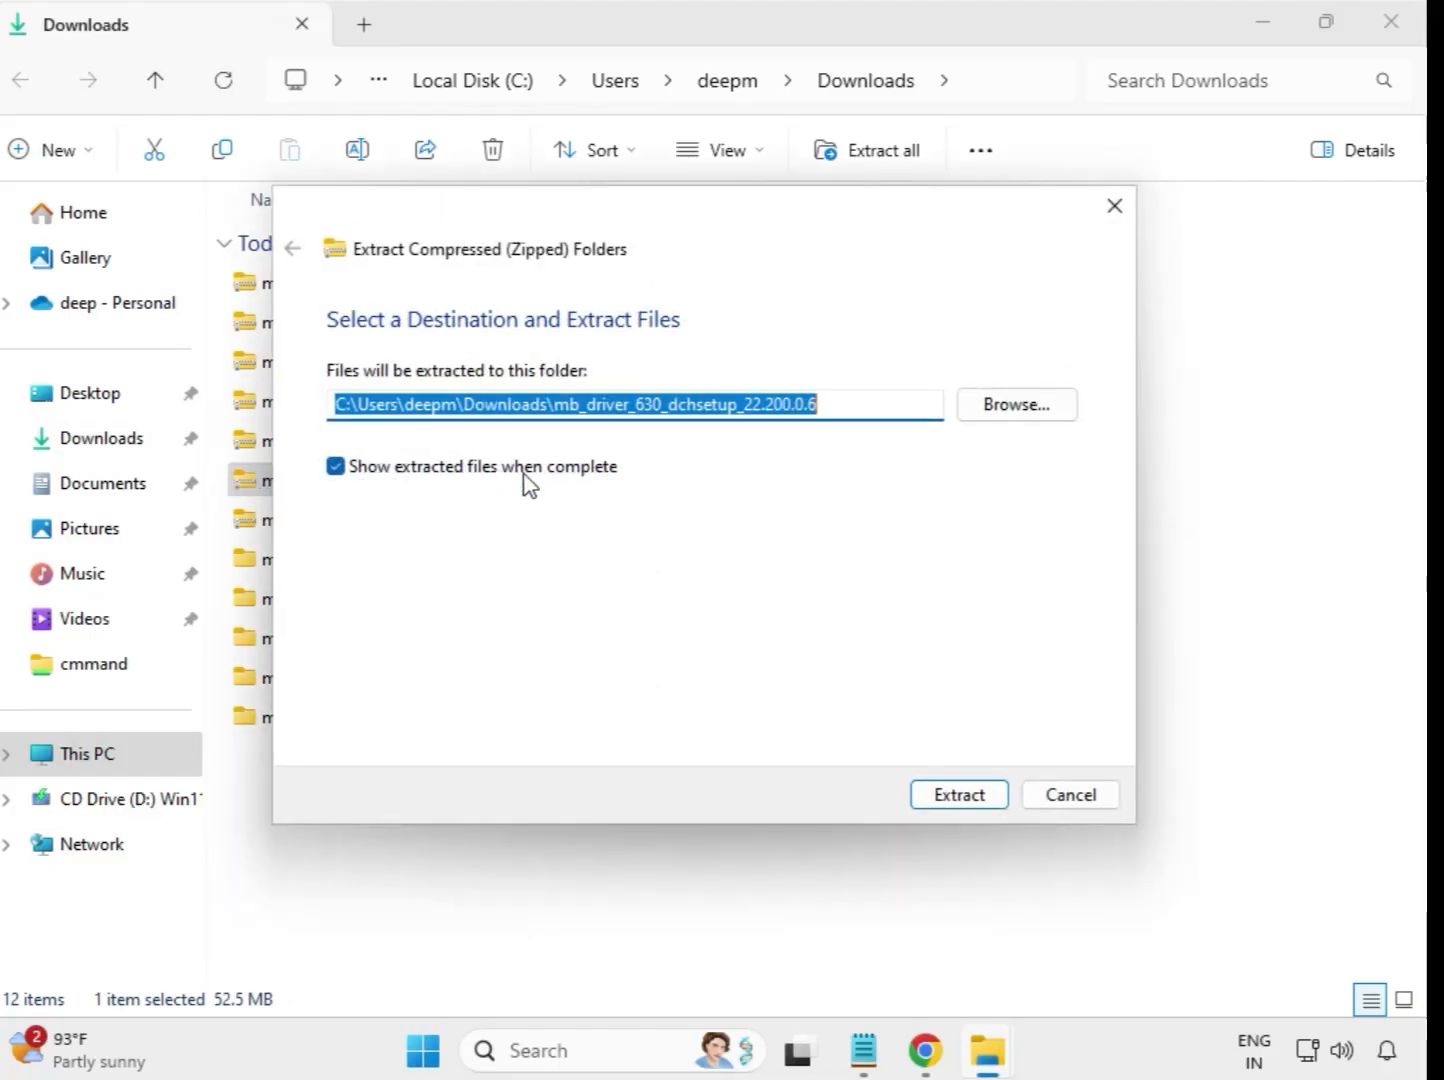
pyautogui.click(954, 798)
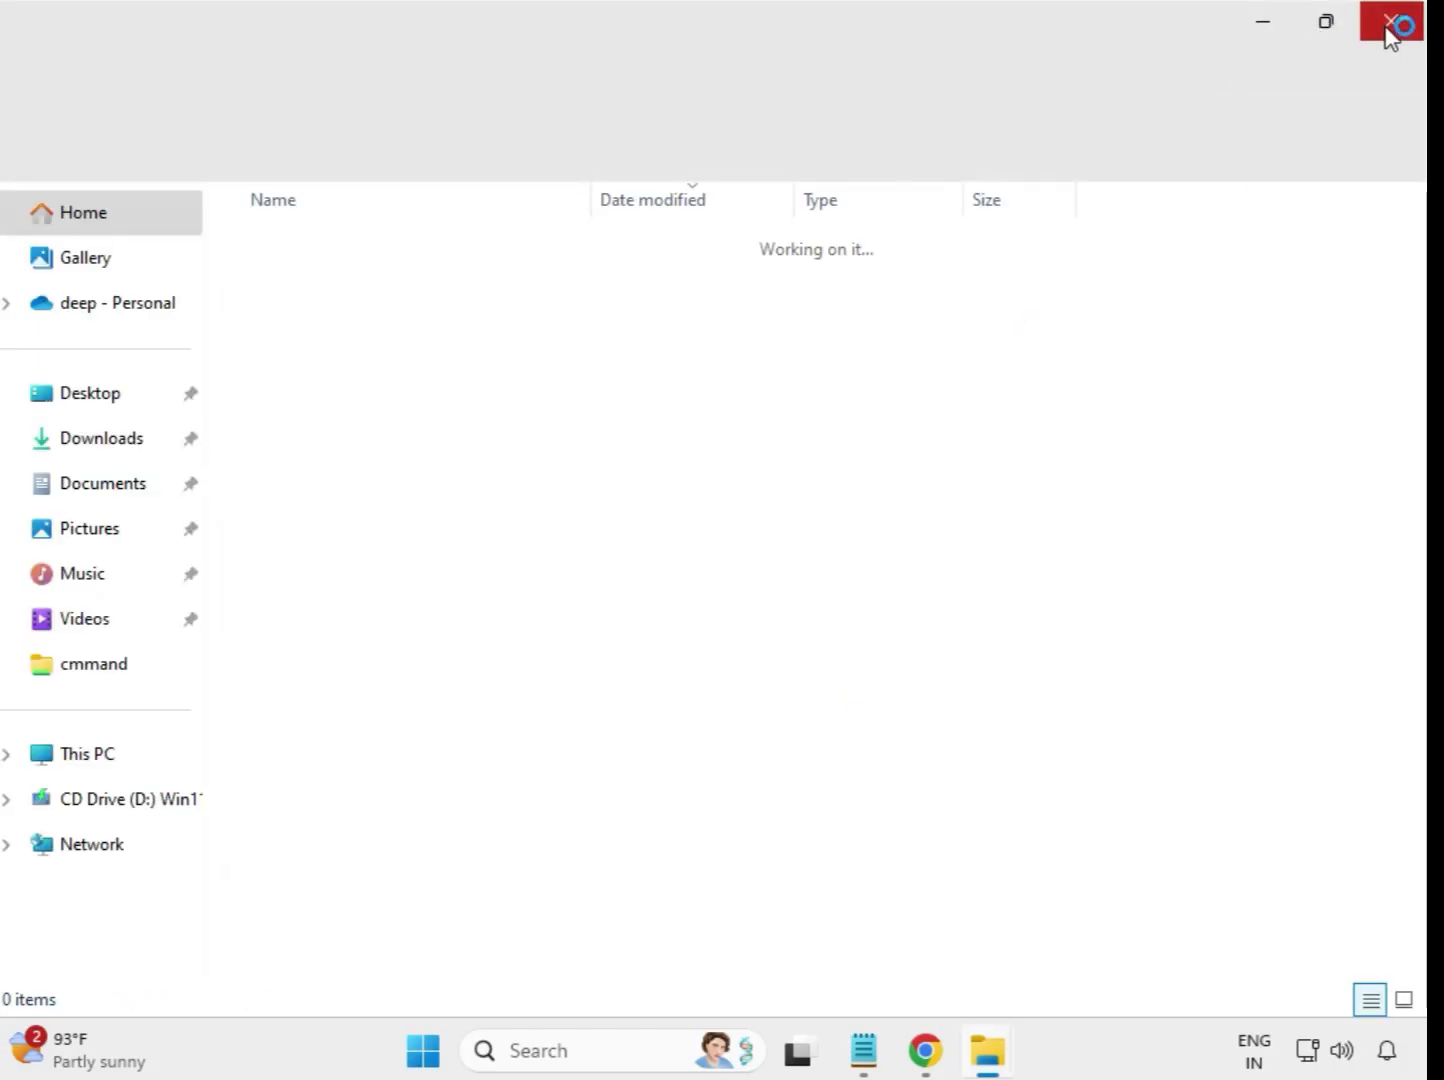
pyautogui.click(1390, 30)
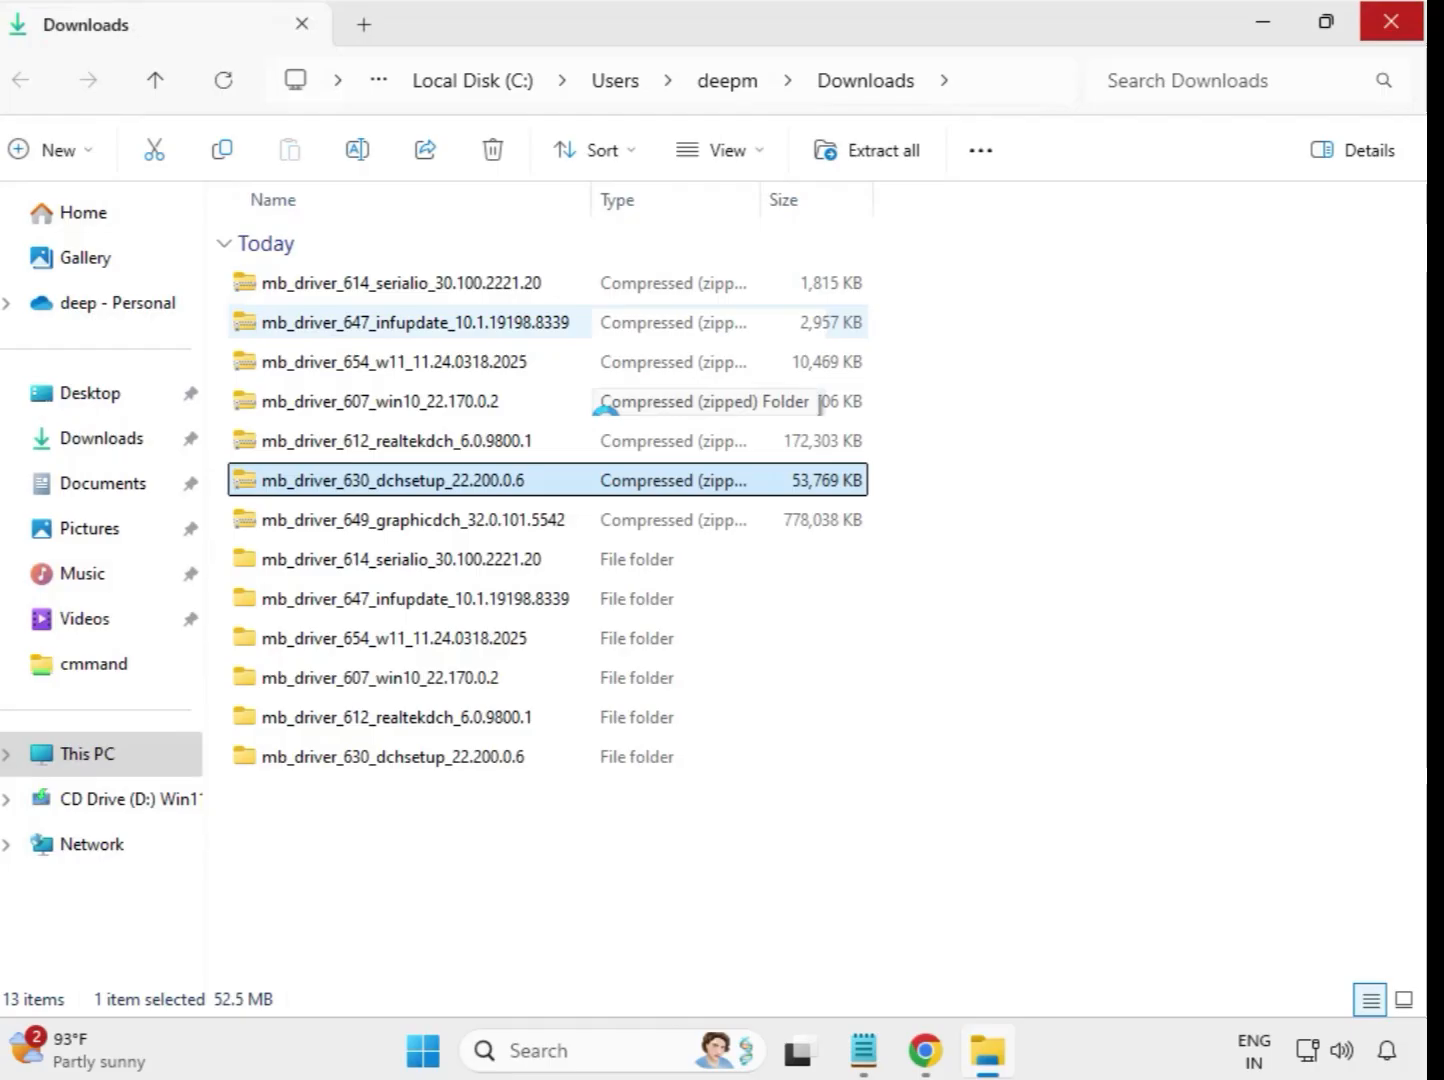
# Extract the mb_driver_649_graphicdch_32.0.101.5542 archive to its default folder in Downloads and close the extracted-files window.
pyautogui.click(437, 522)
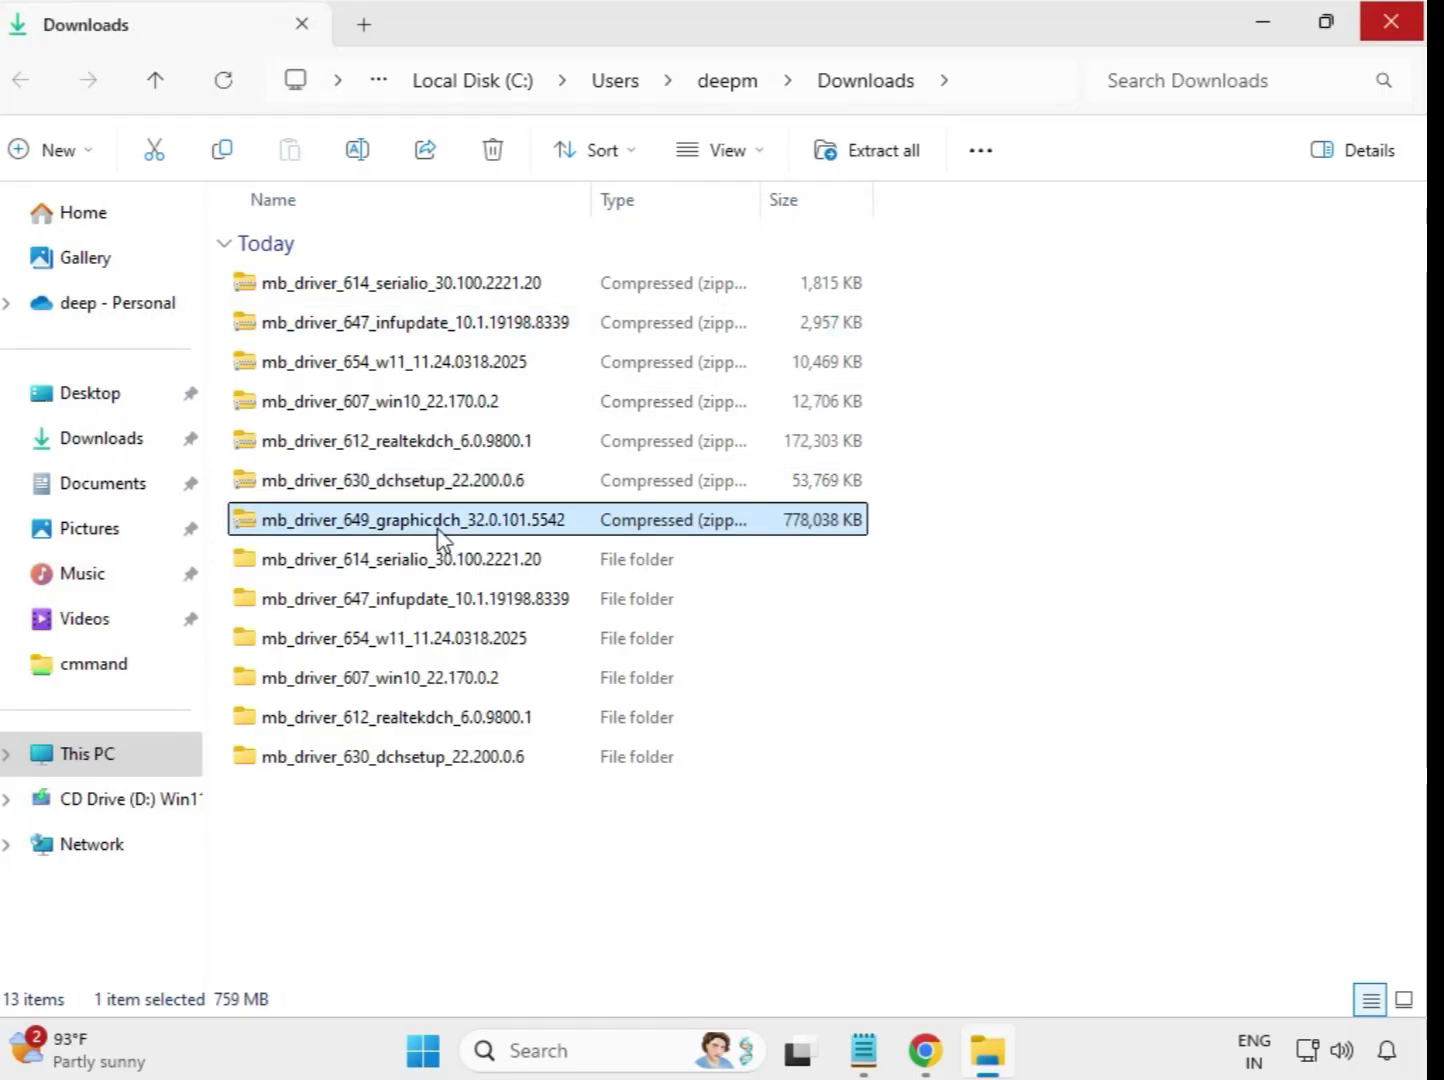
pyautogui.rightClick(437, 535)
pyautogui.click(562, 453)
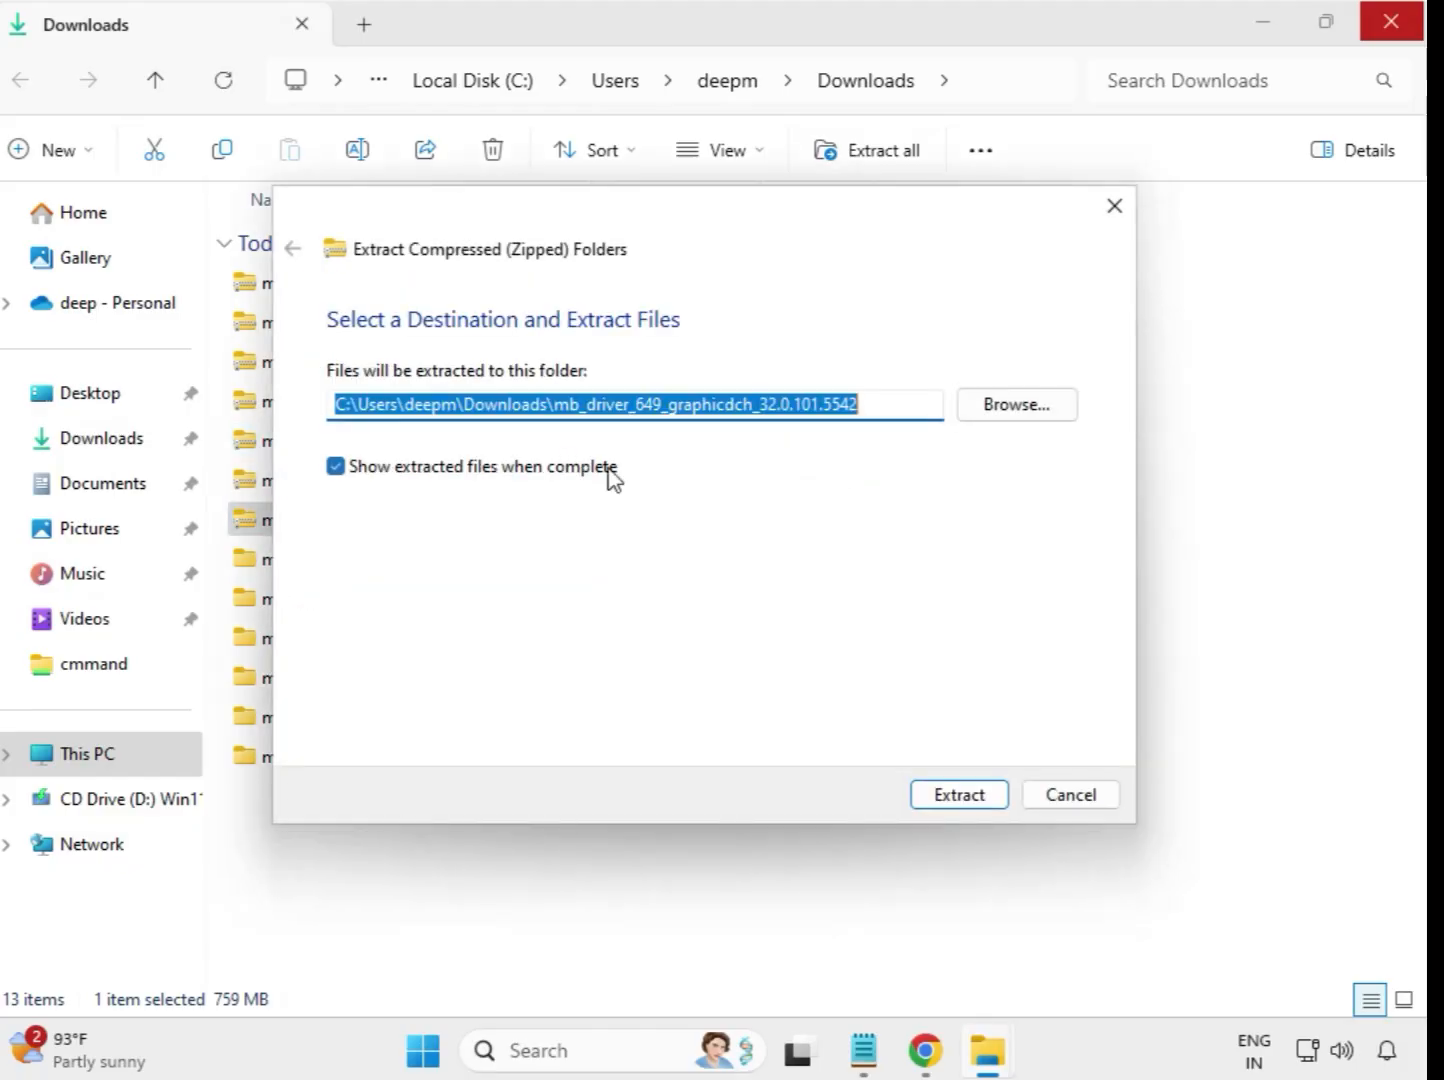
pyautogui.click(956, 806)
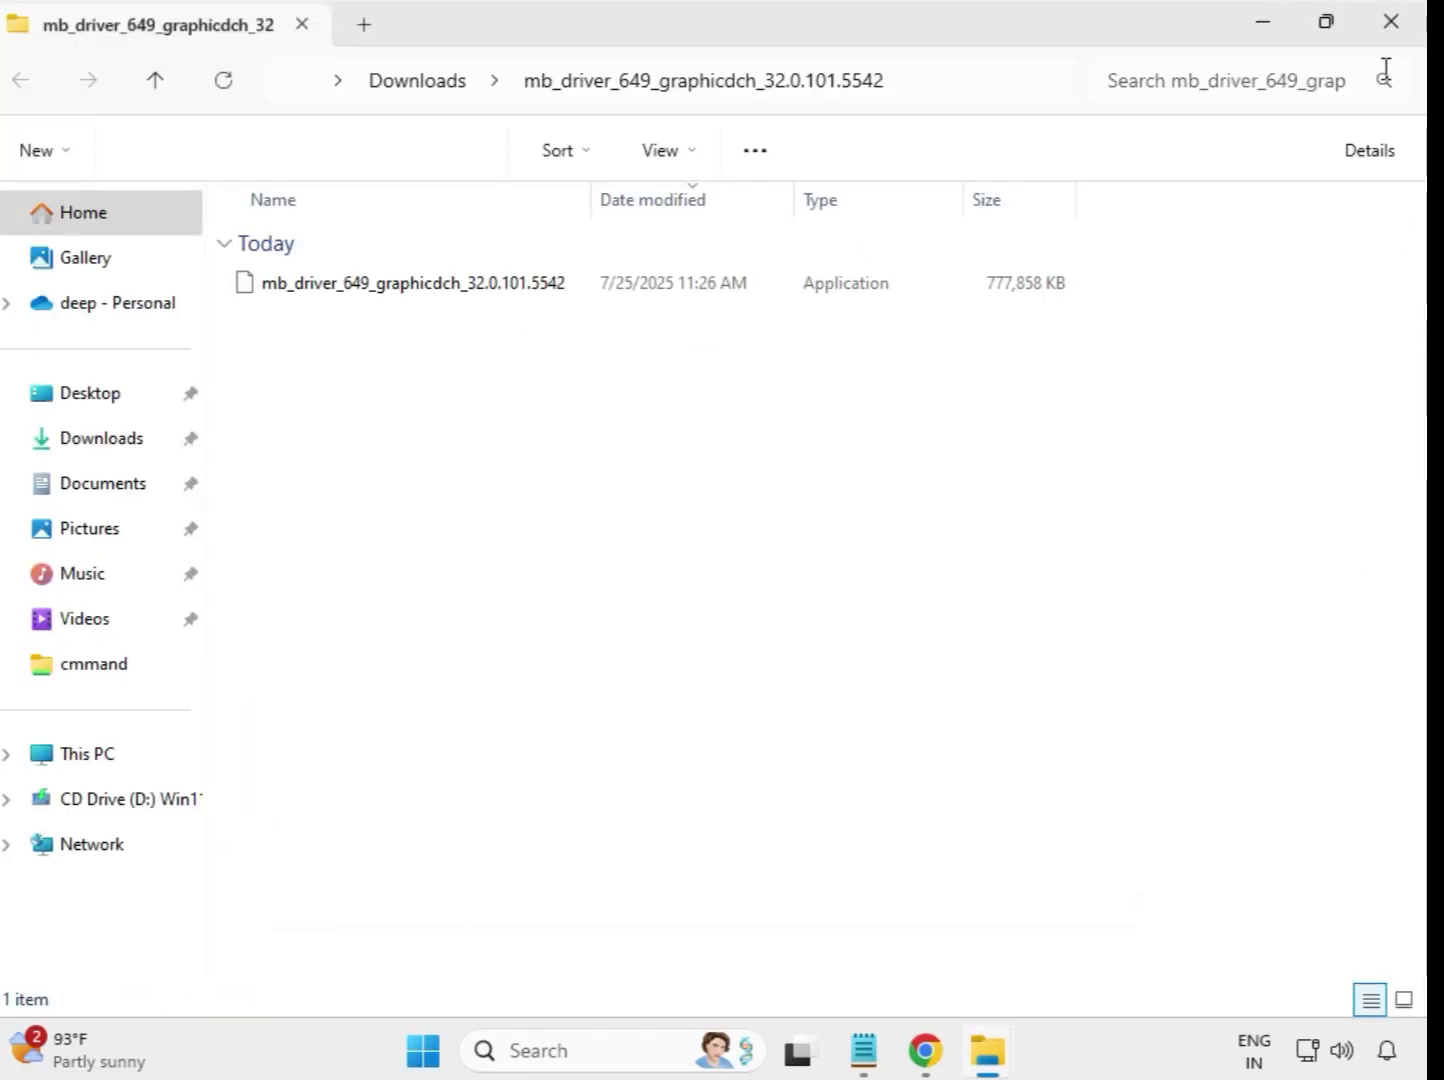
pyautogui.click(1391, 23)
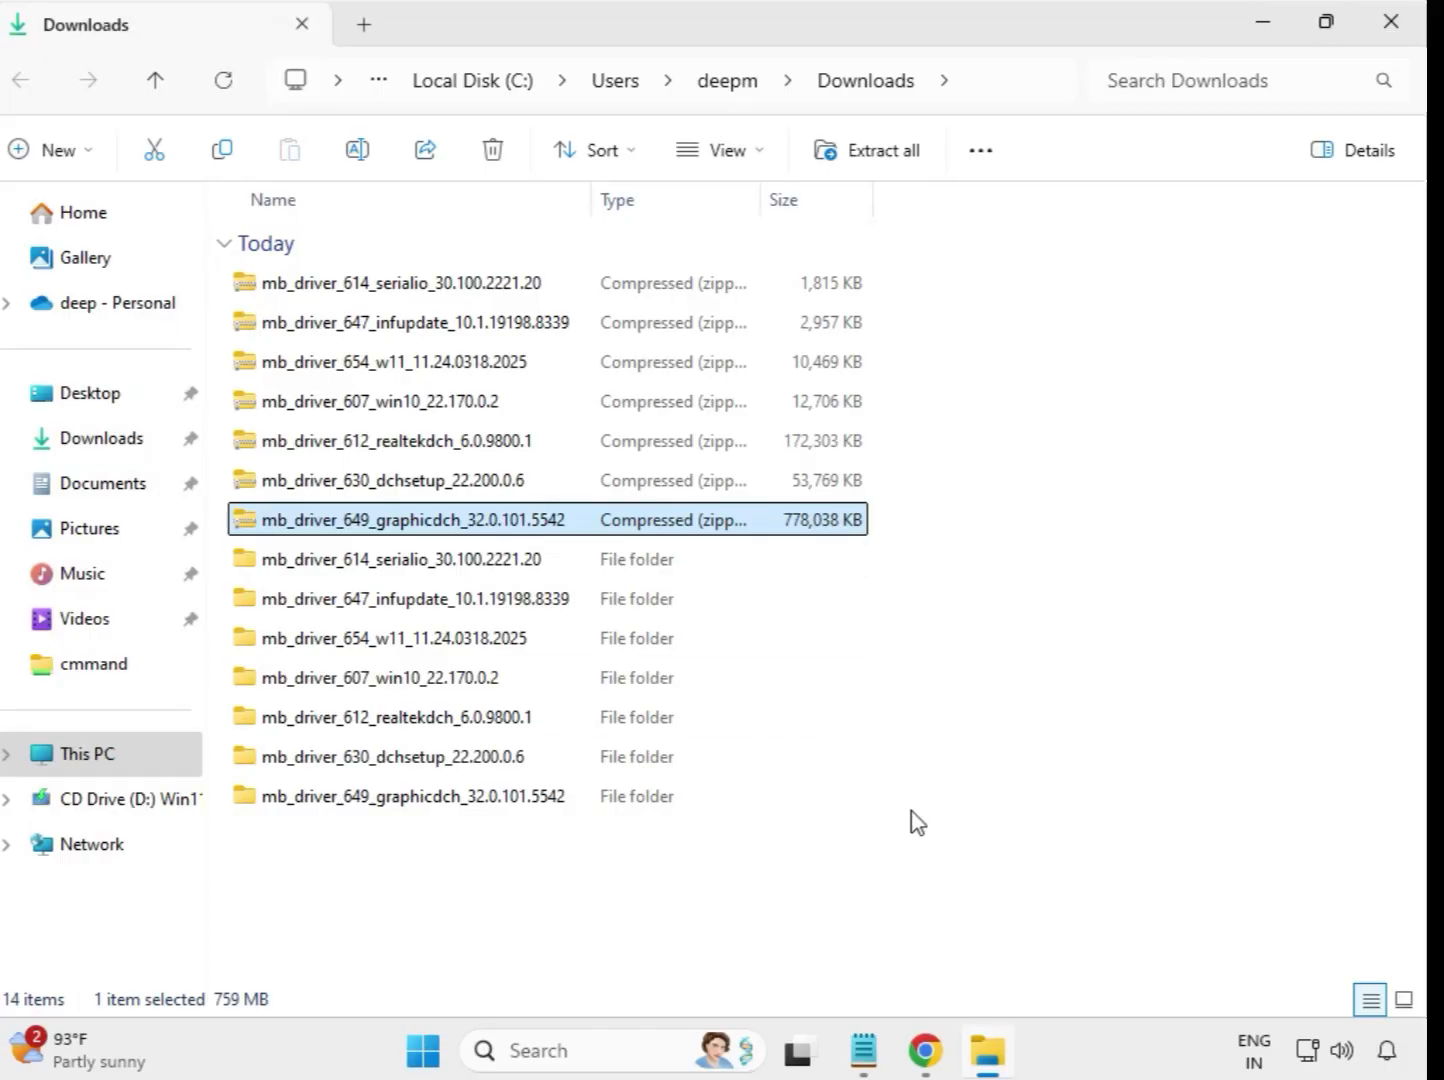
# Refresh the Downloads folder and select the seven extracted driver folders, from mb_driver_614_serialio to mb_driver_649_graphicdch.
pyautogui.click(942, 836)
pyautogui.rightClick(538, 872)
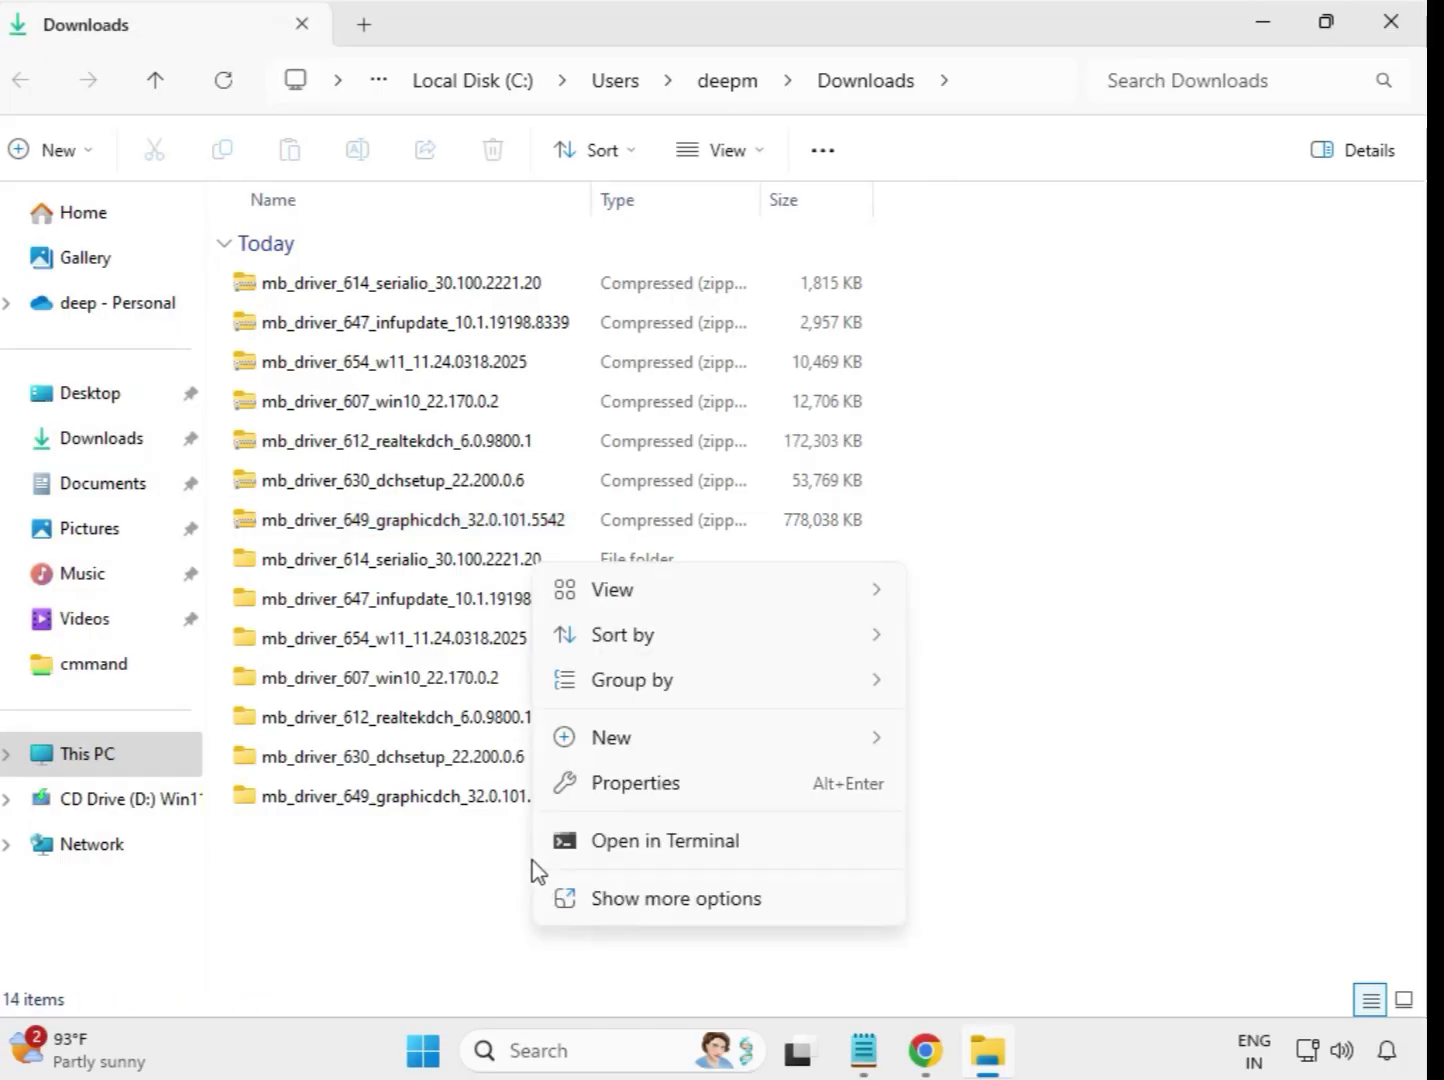
pyautogui.click(691, 898)
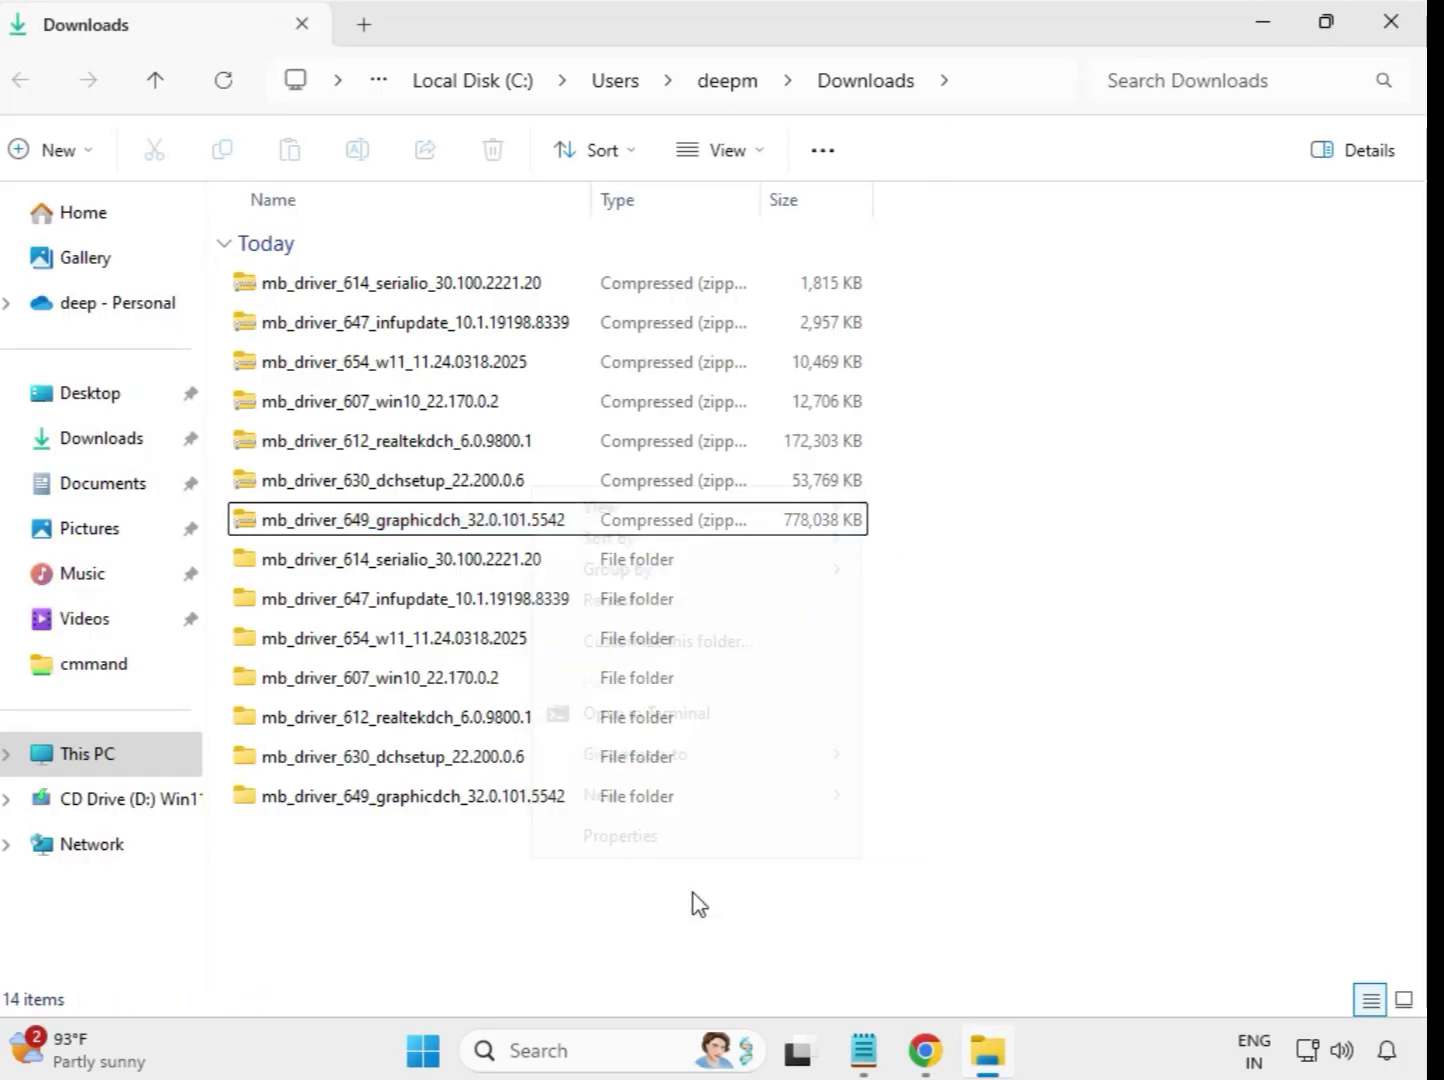
pyautogui.click(621, 603)
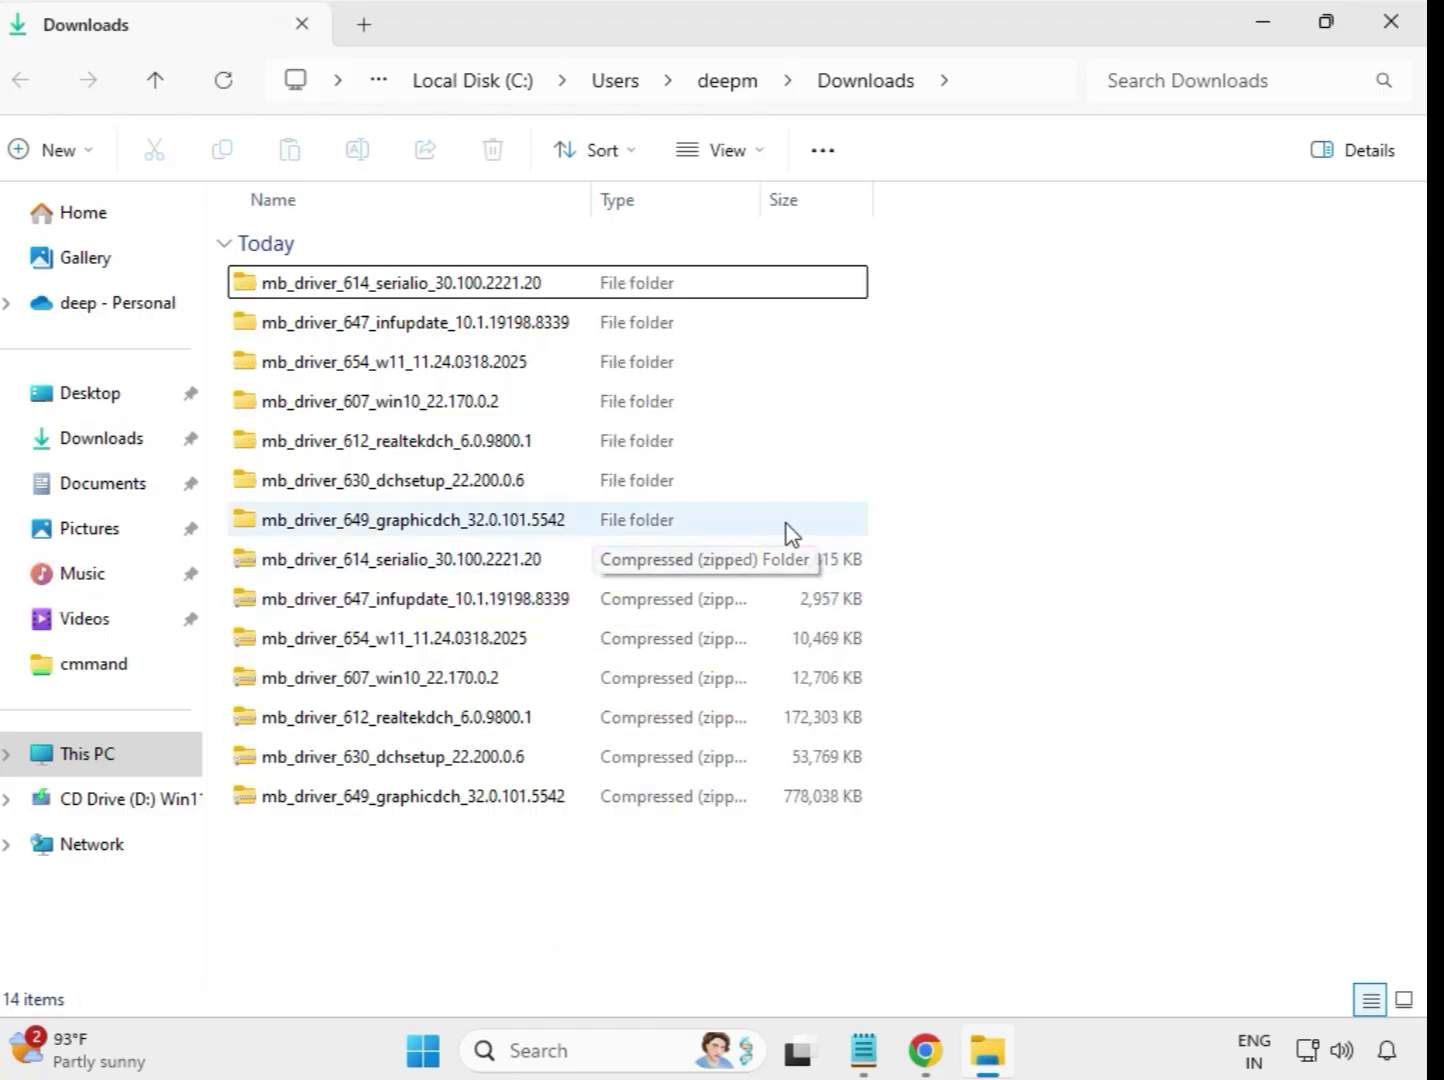
pyautogui.moveTo(883, 517); pyautogui.dragTo(552, 280)
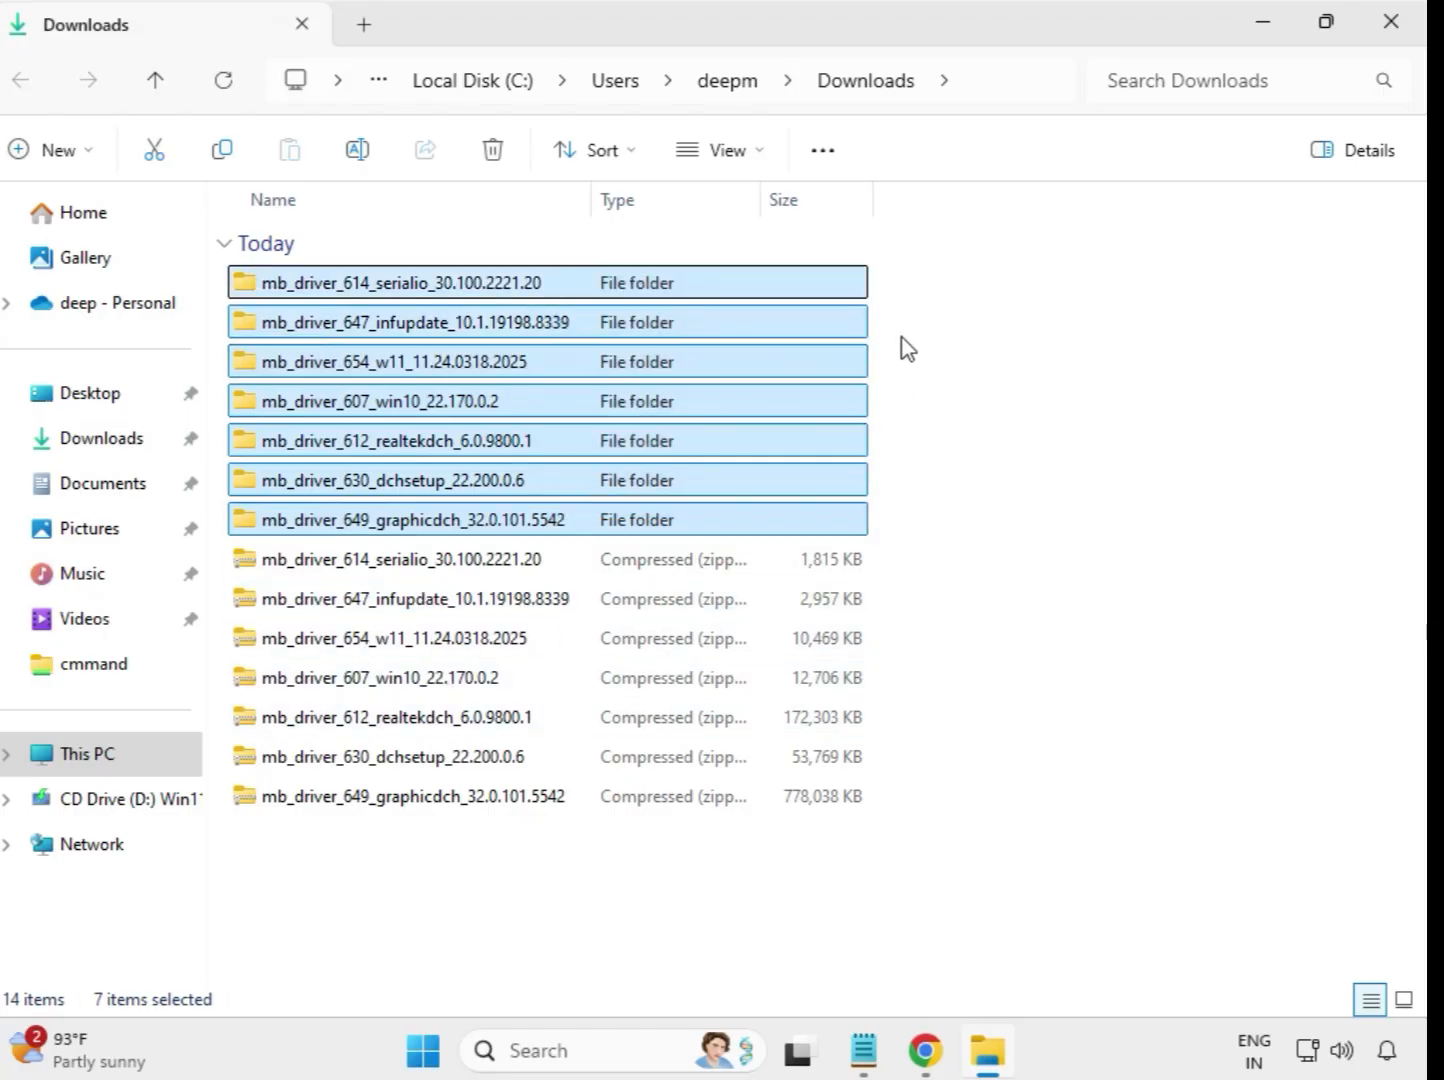
# Run the mb_driver_614_serialio_30.100.2221.20 application as administrator from its extracted folder, allowing its changes, and return to Downloads.
pyautogui.click(432, 286)
pyautogui.doubleClick(405, 287)
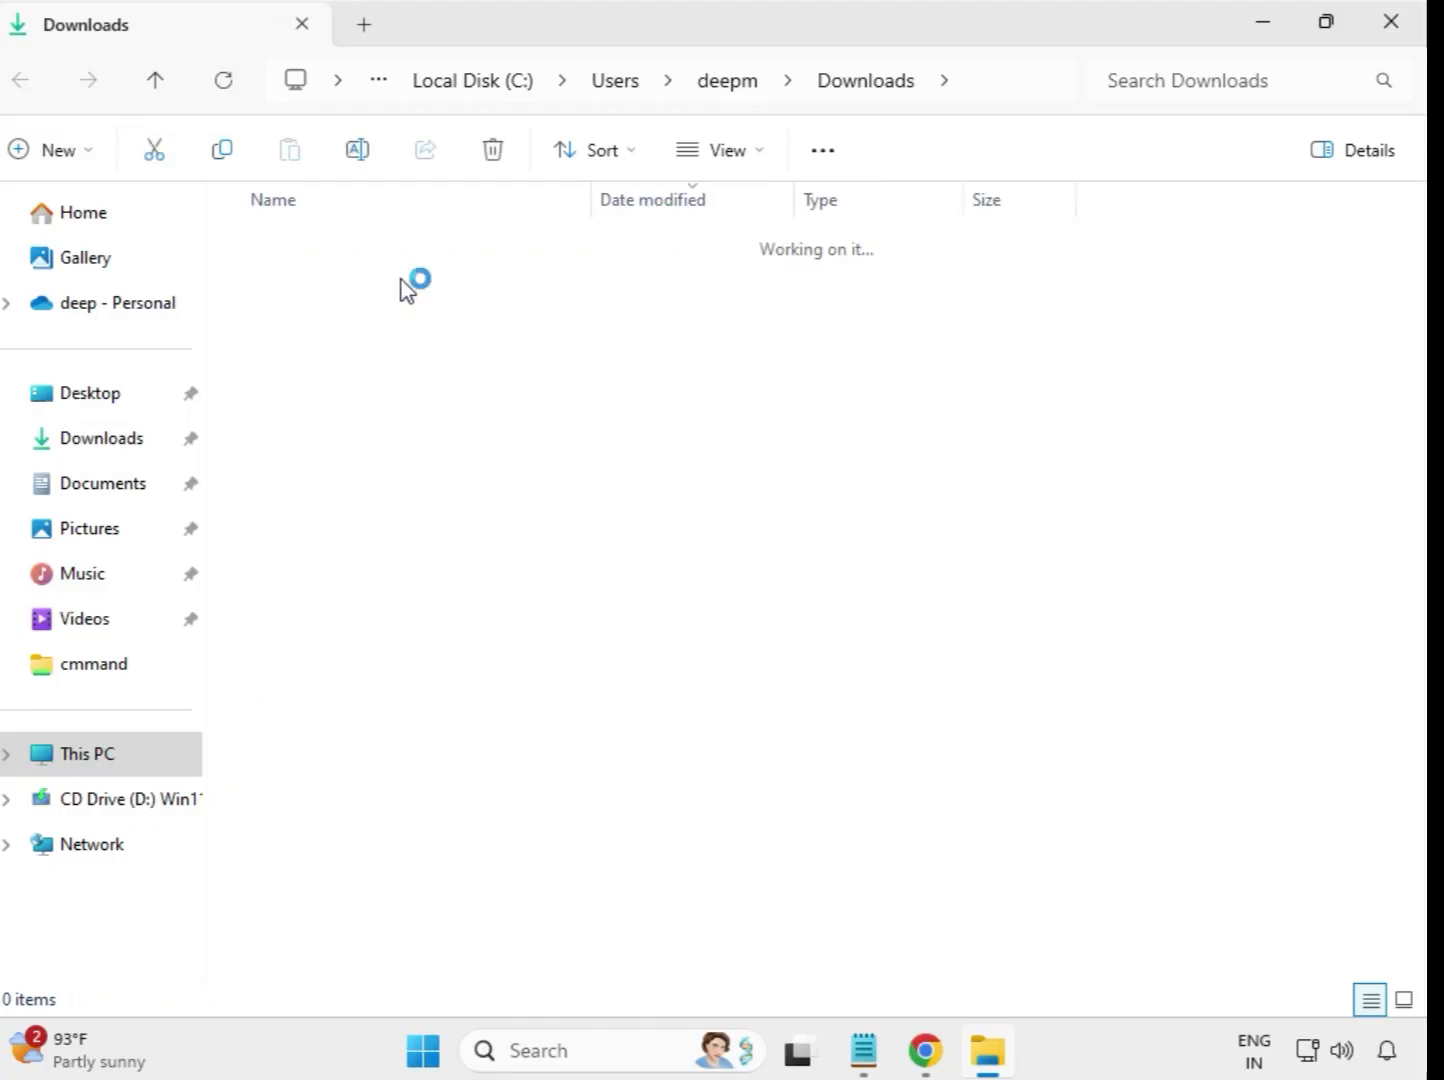
pyautogui.click(385, 296)
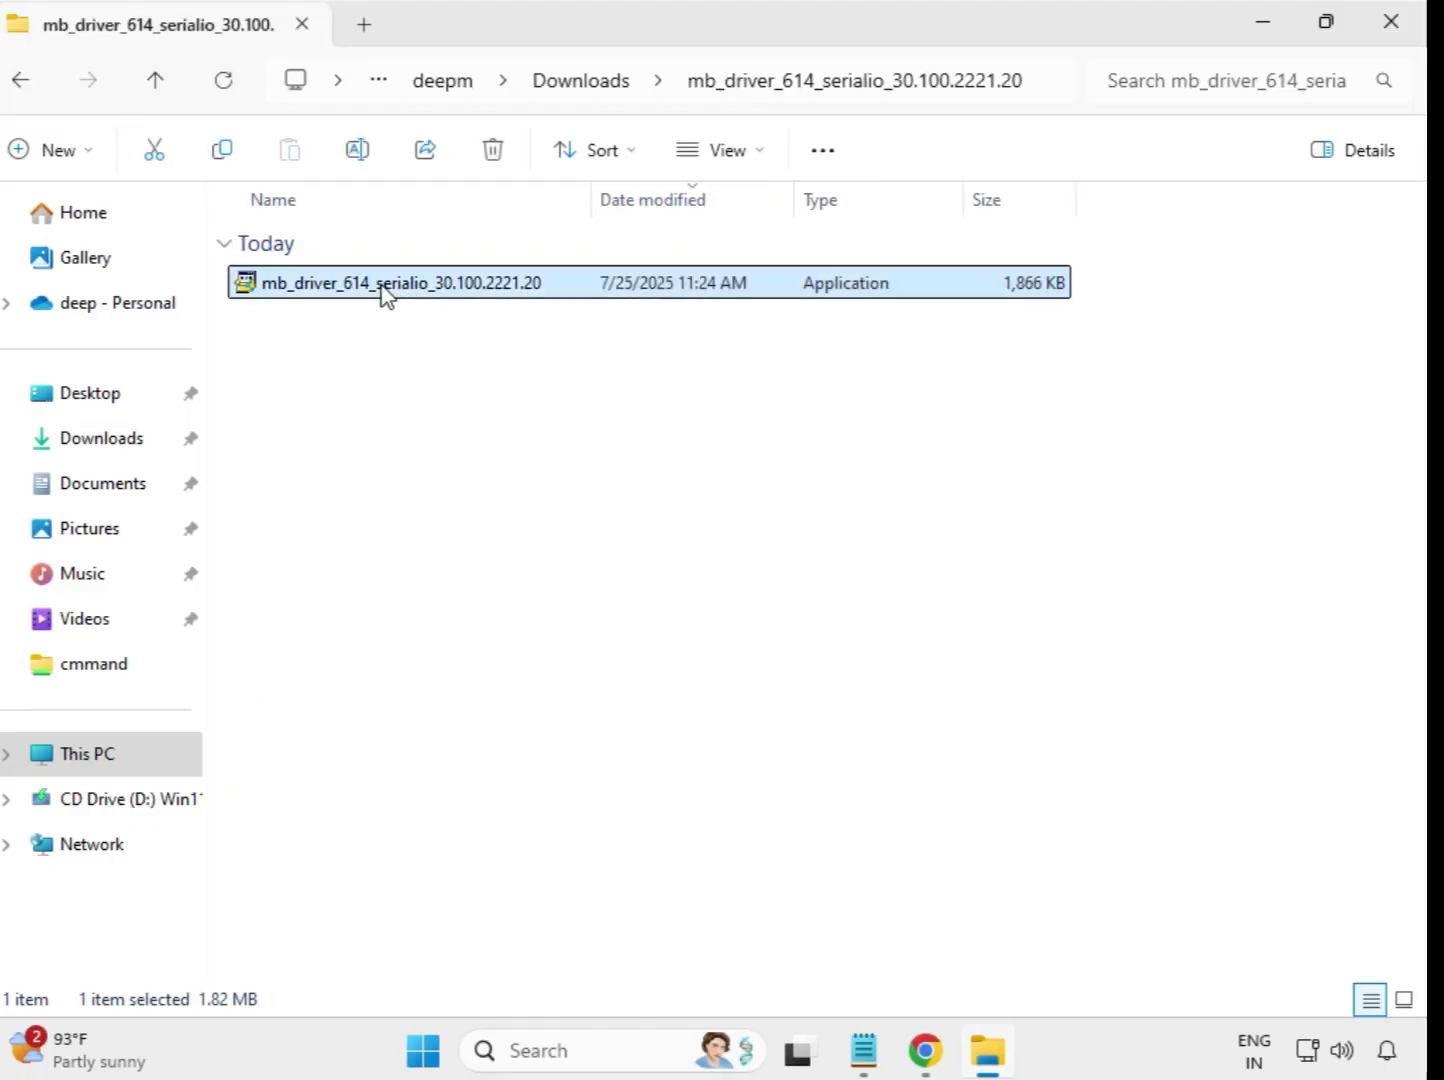
pyautogui.rightClick(385, 296)
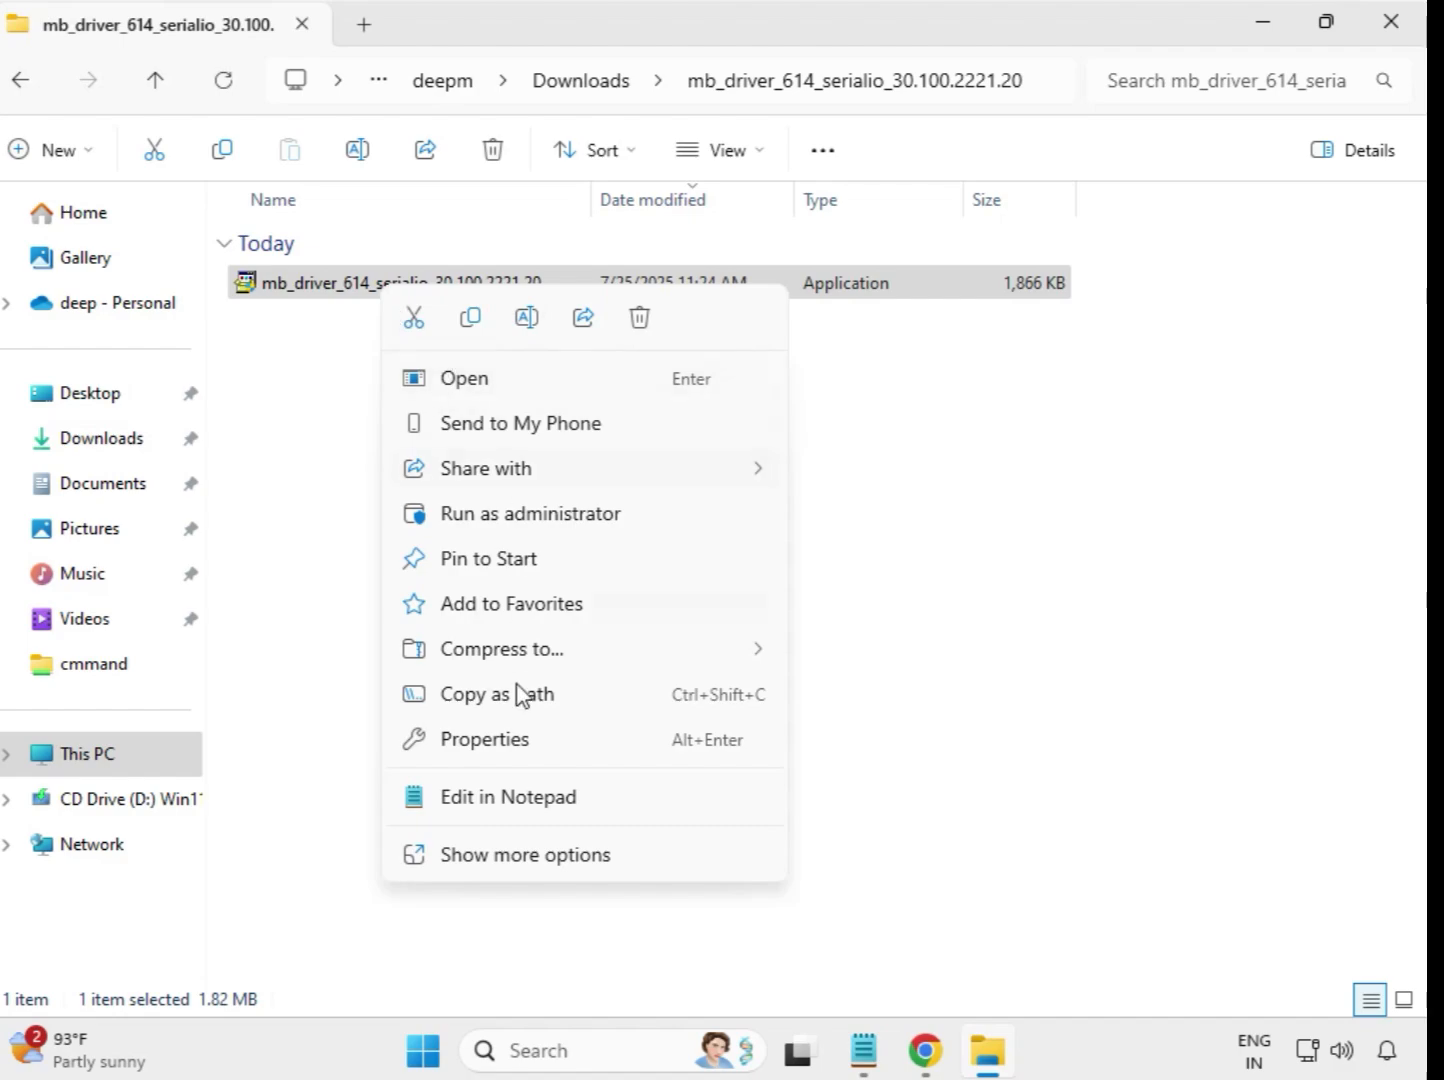
pyautogui.click(511, 516)
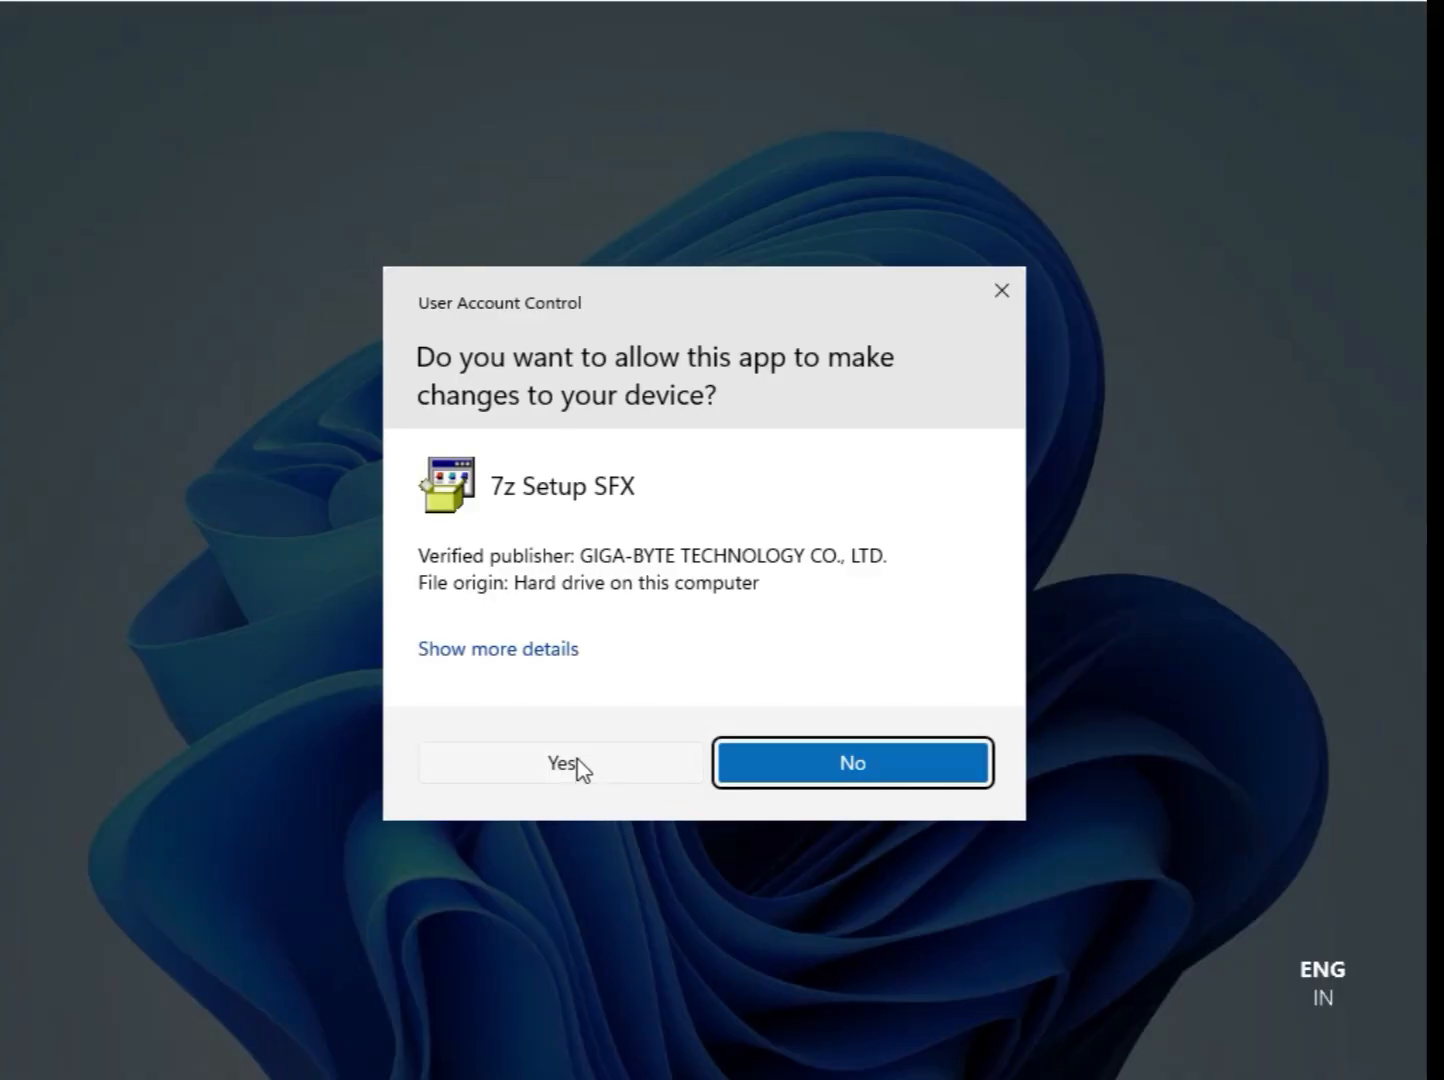
pyautogui.click(578, 766)
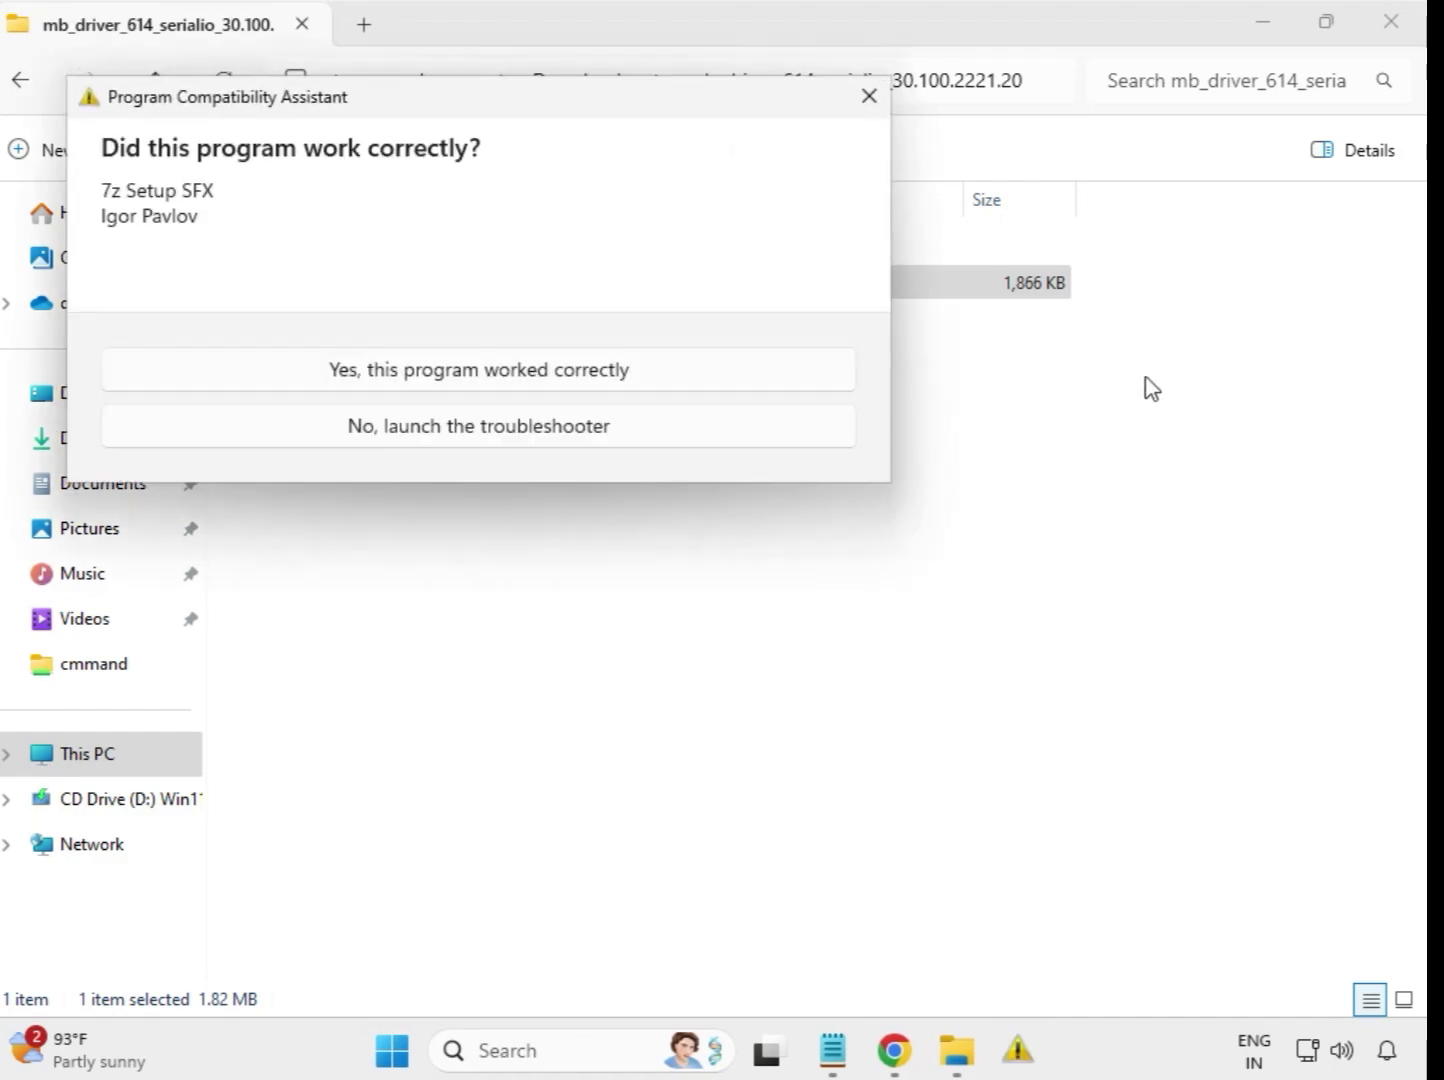
pyautogui.press('Escape')
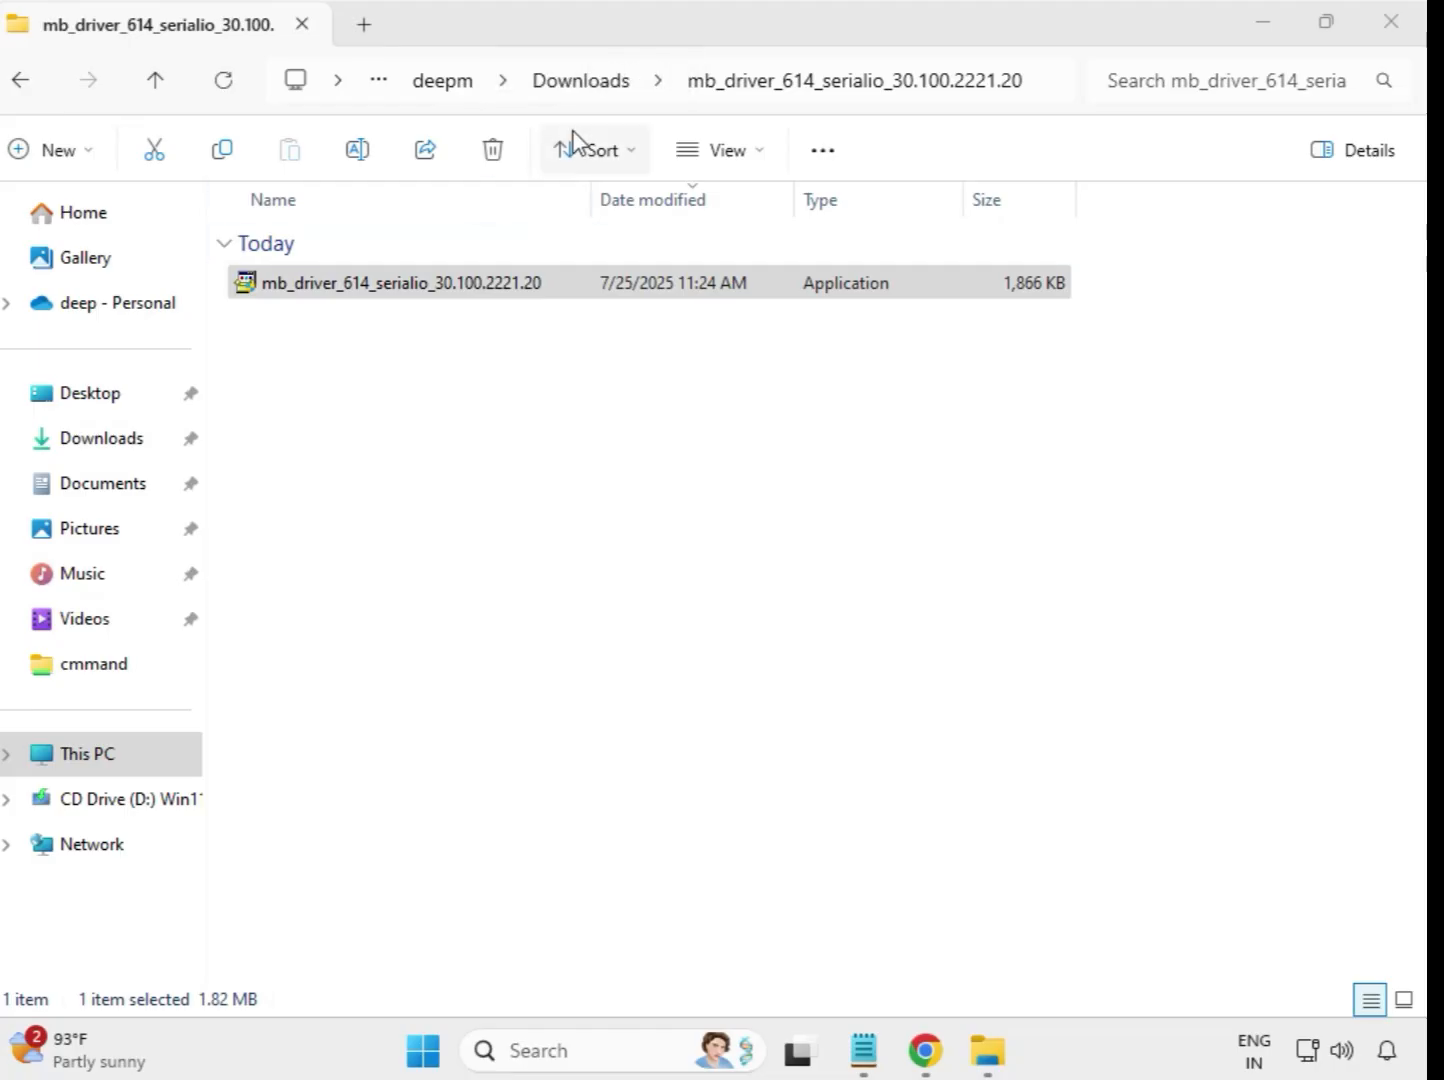
pyautogui.click(577, 286)
pyautogui.click(23, 82)
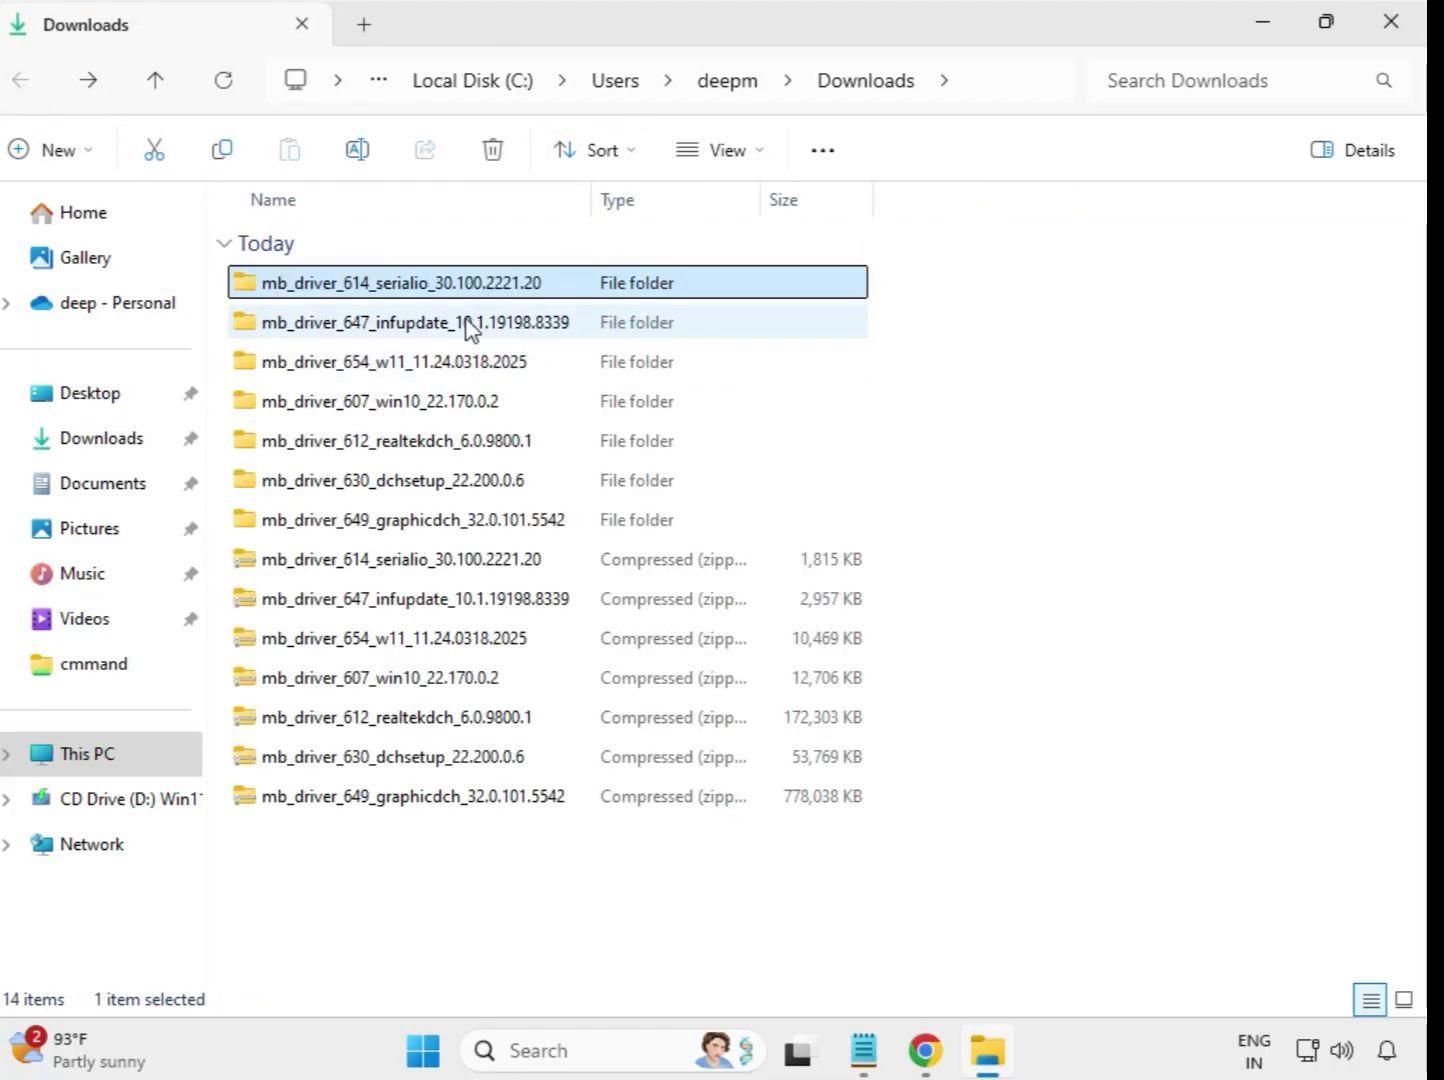
# Run the mb_driver_647_infupdate_10.1.19198.8339 application as administrator from its extracted folder, allowing its changes, and return to Downloads.
pyautogui.doubleClick(478, 324)
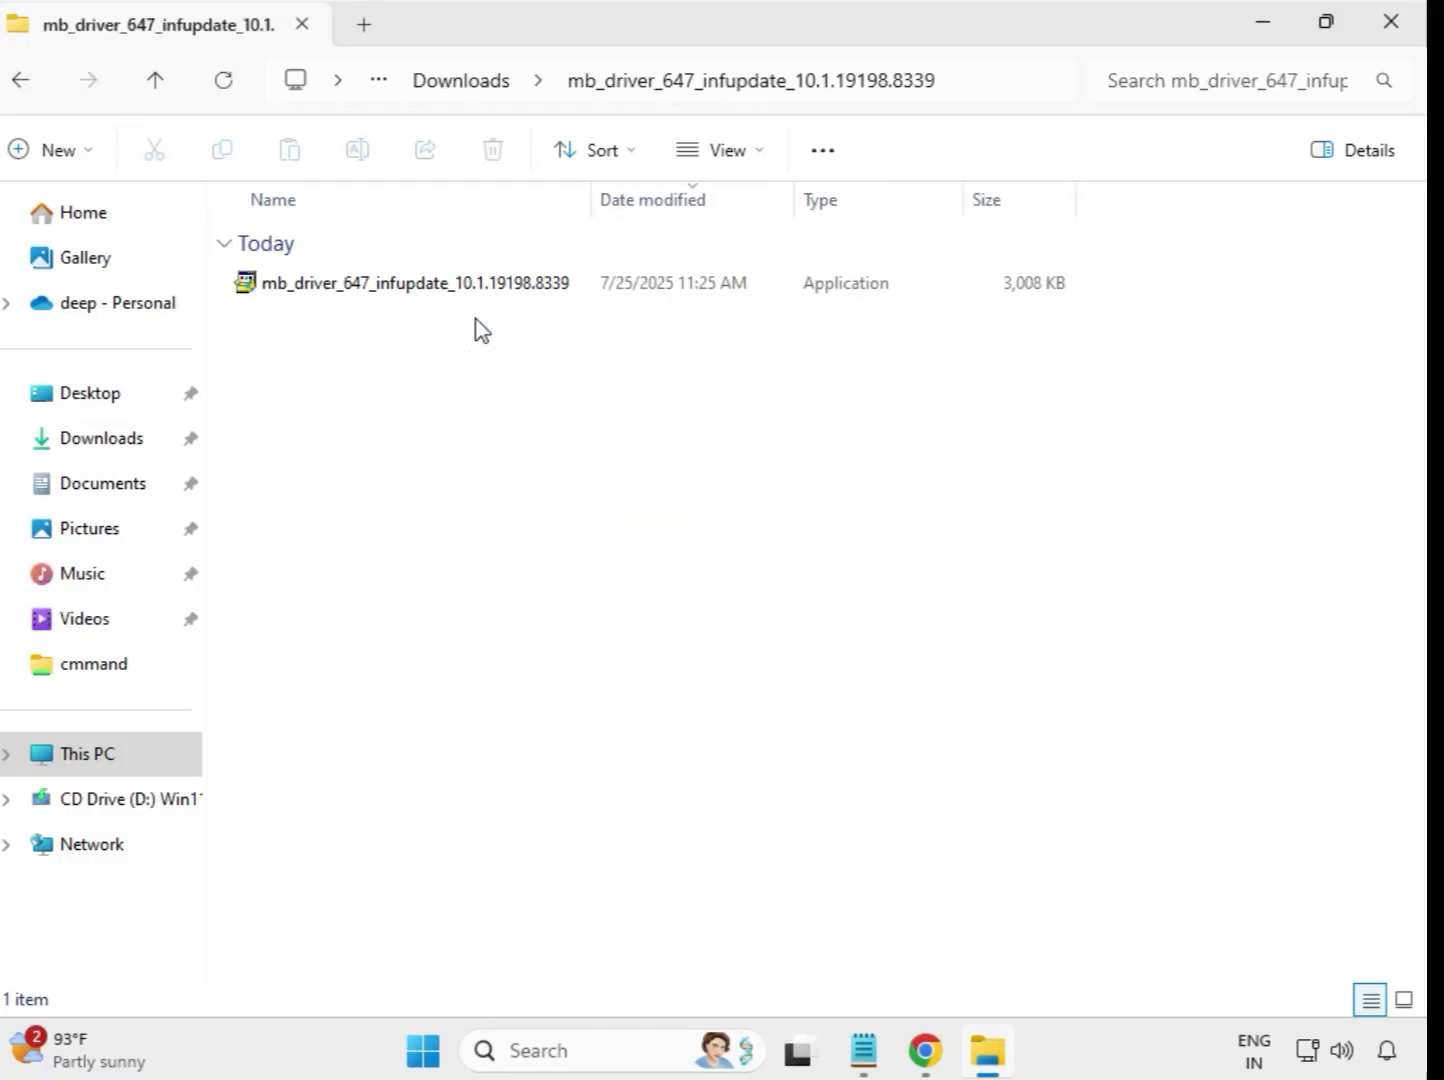
pyautogui.click(481, 292)
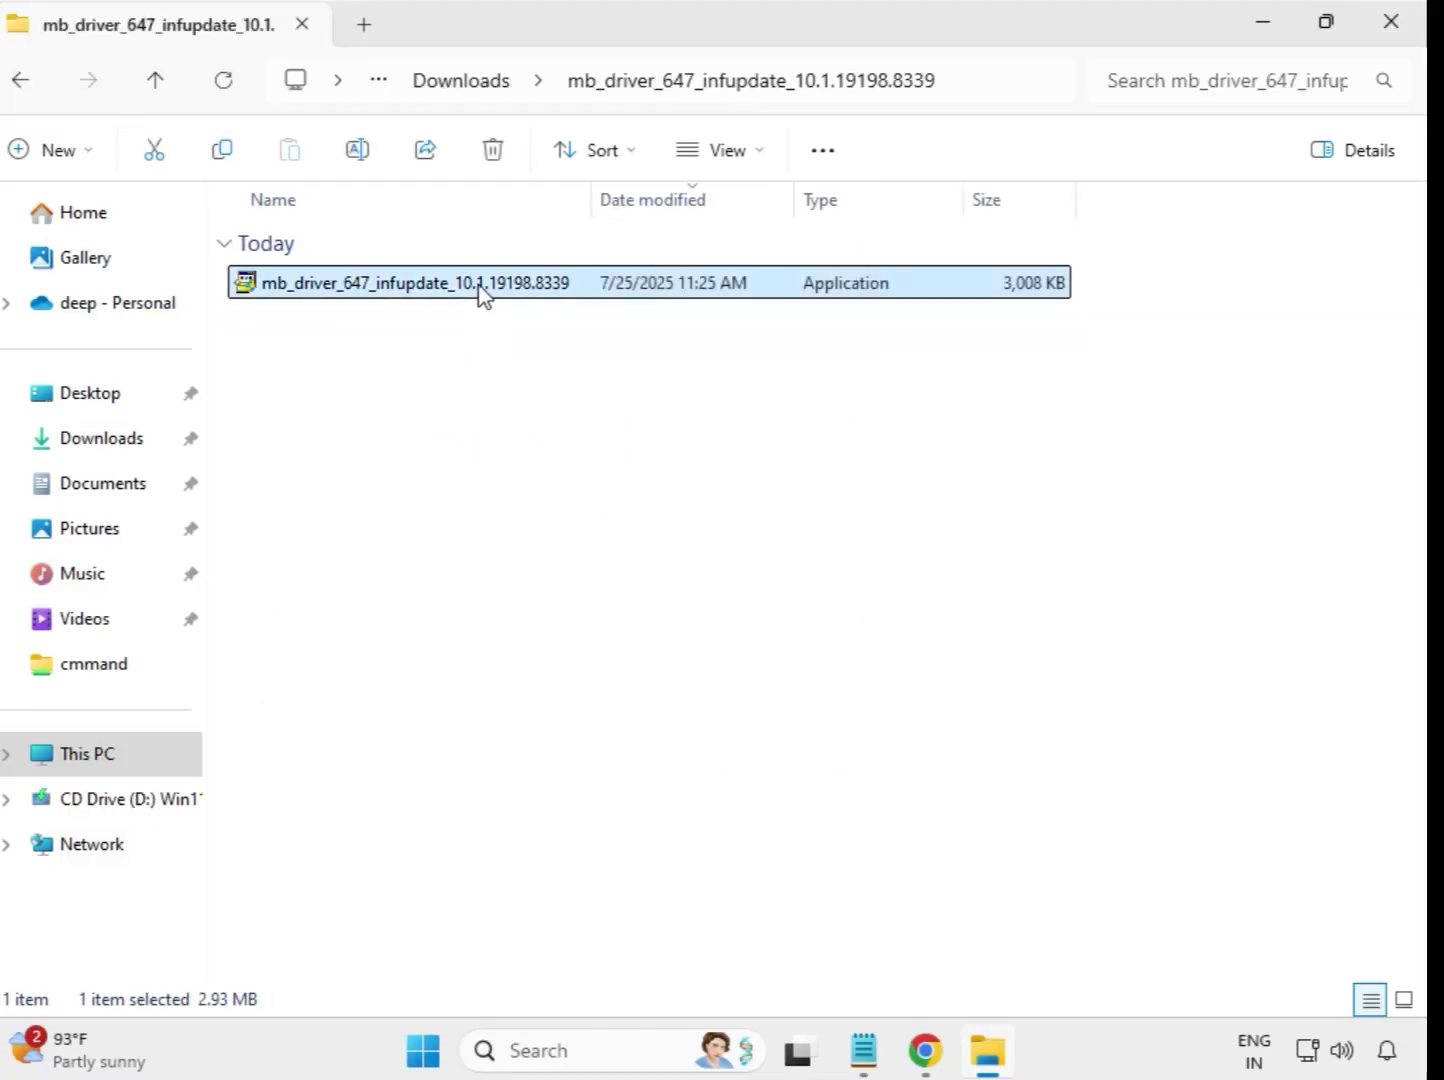
pyautogui.rightClick(480, 292)
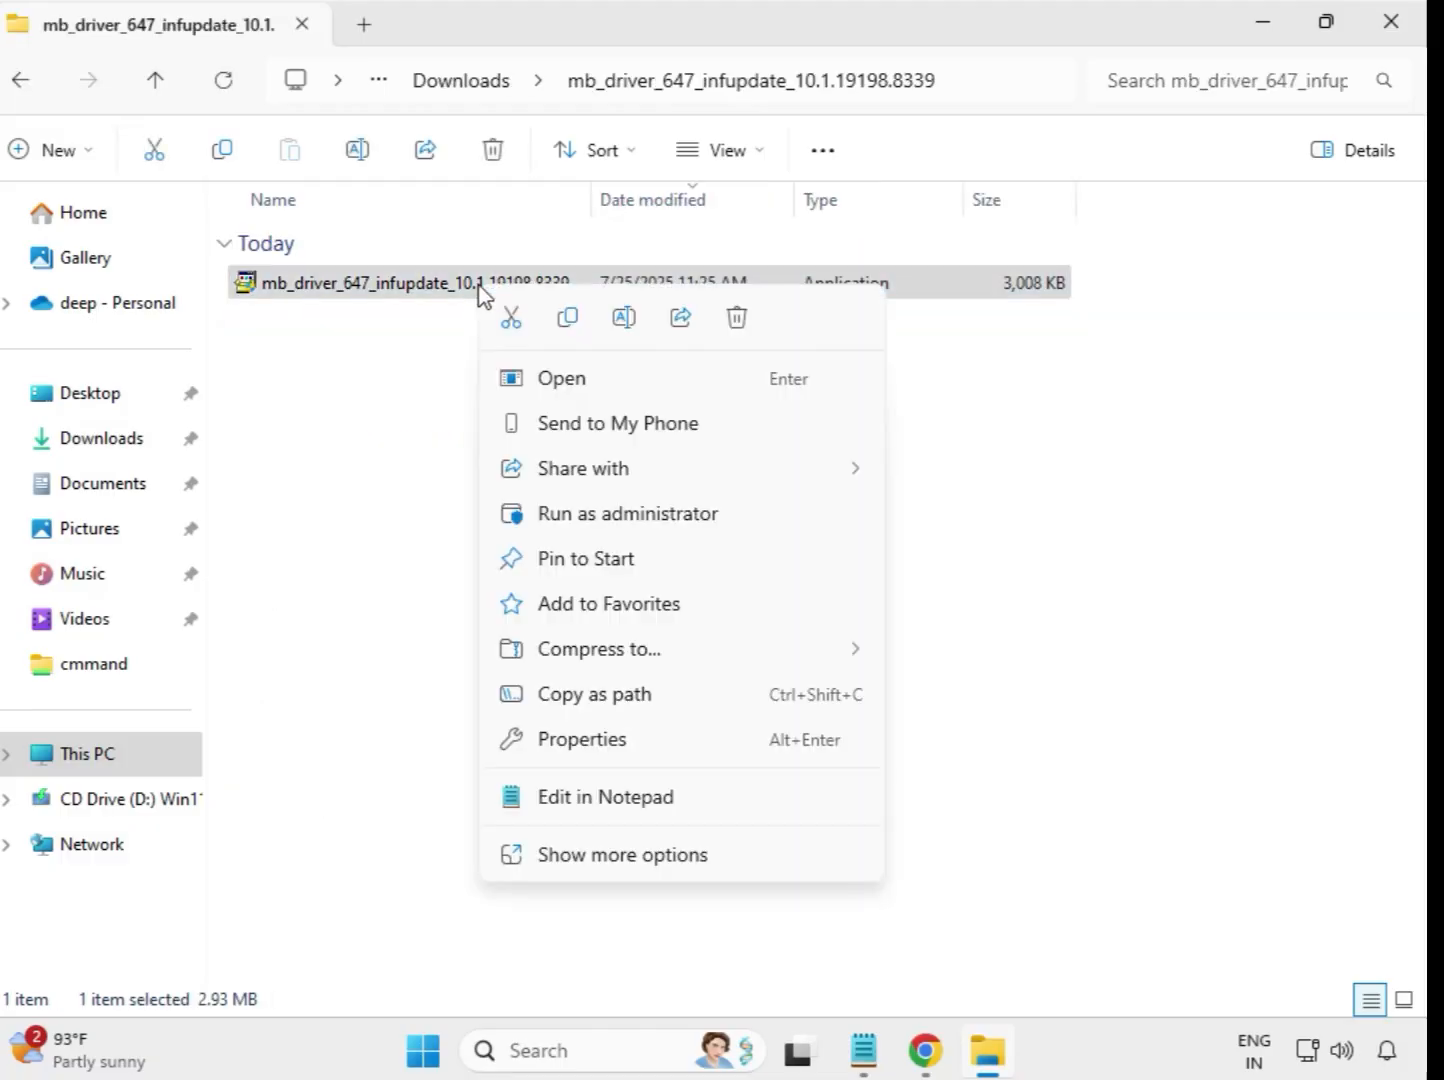
pyautogui.click(643, 520)
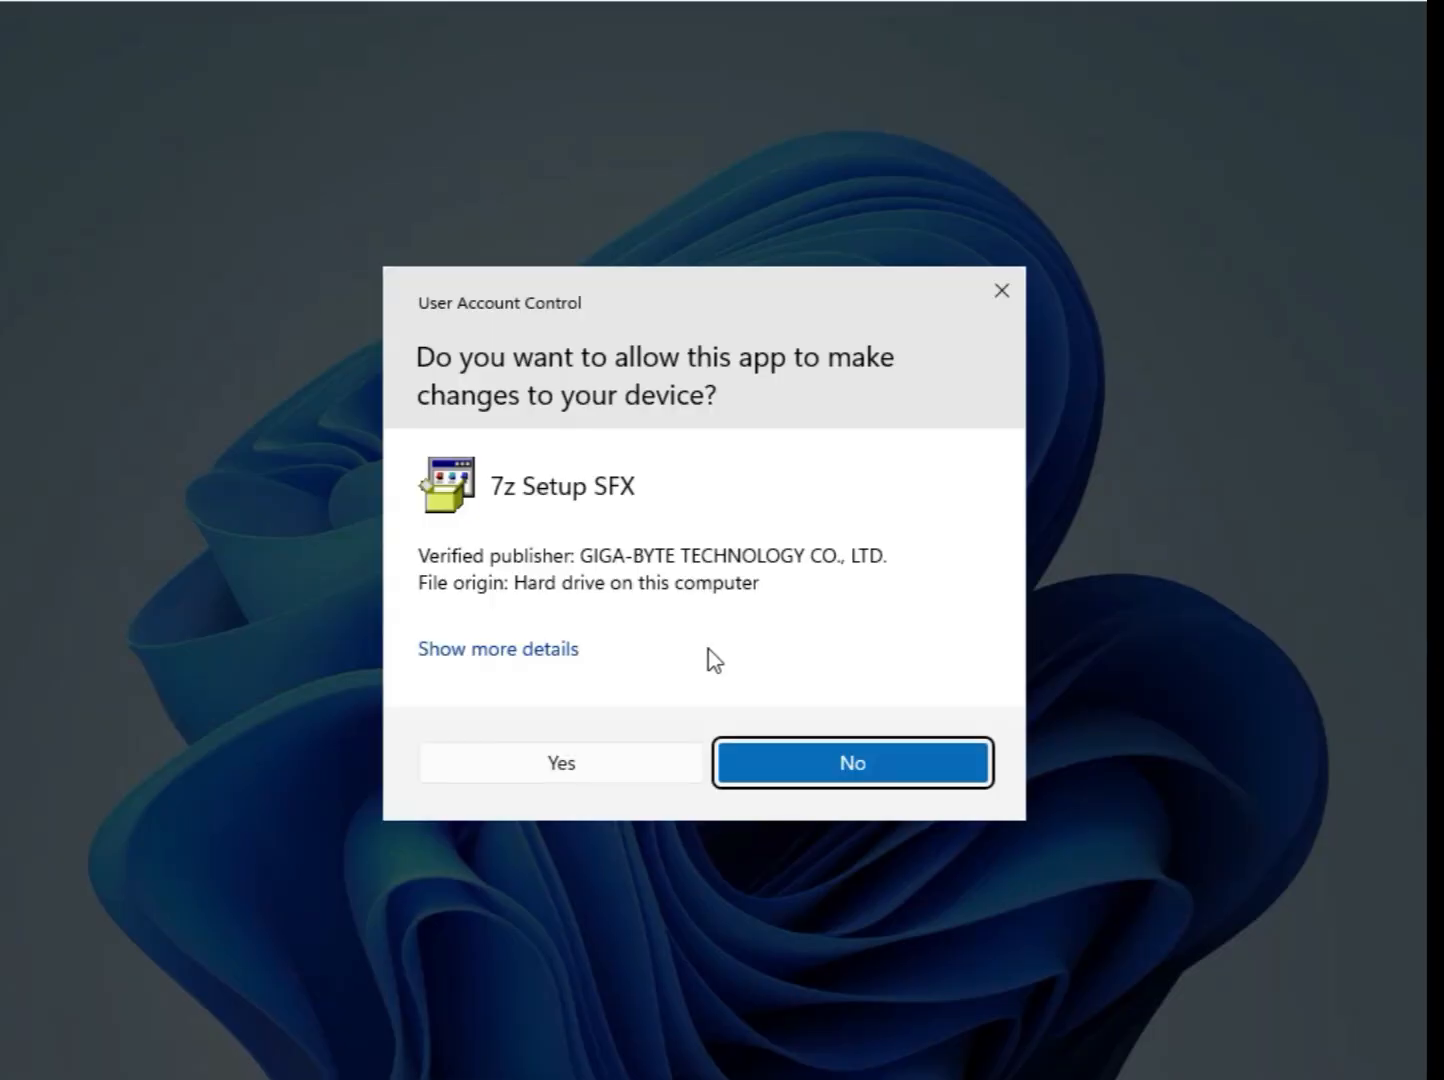
pyautogui.click(656, 771)
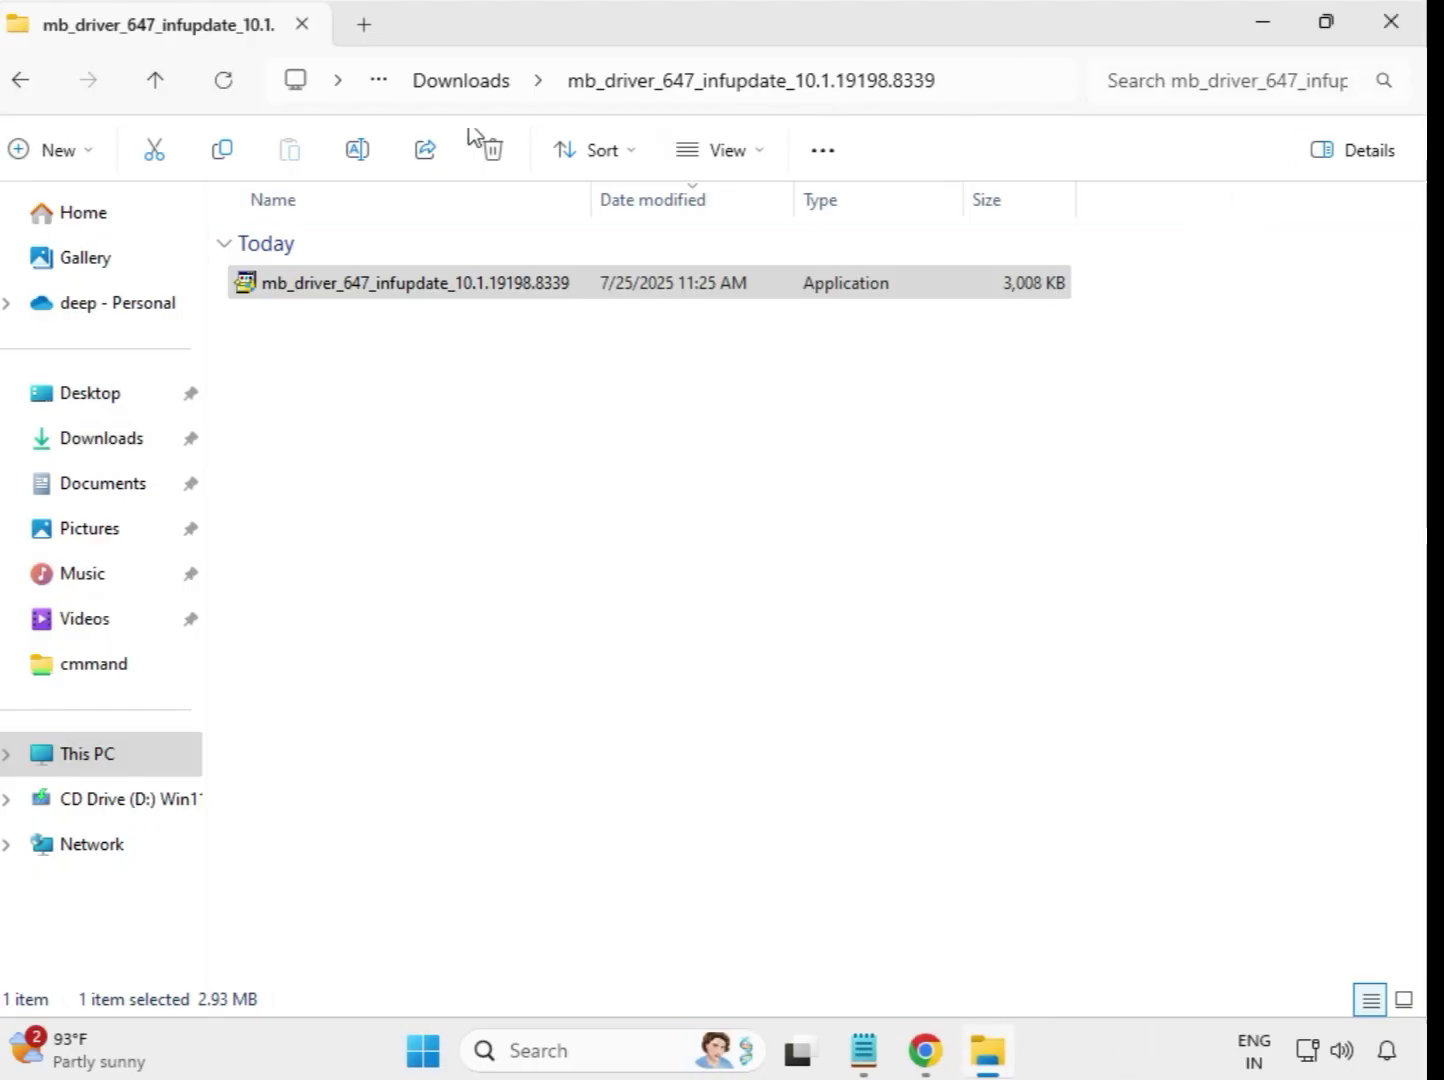
pyautogui.click(436, 86)
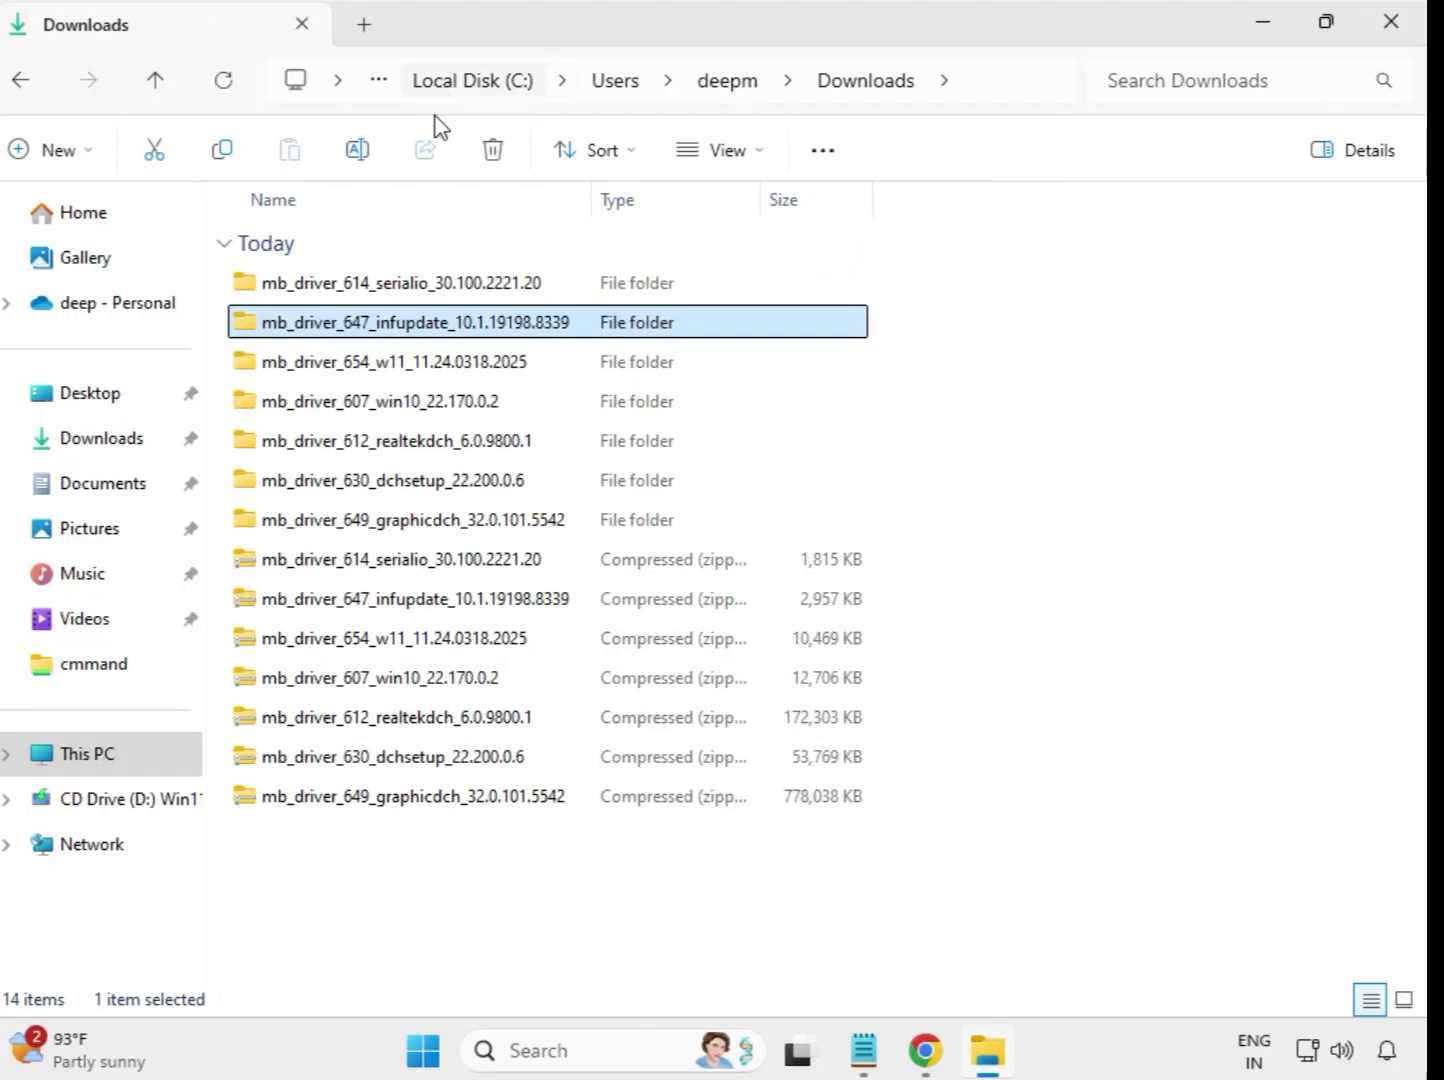
# Run the mb_driver_654_w11_11.24.0318.2025 application as administrator from its extracted folder, allowing its changes, and return to Downloads.
pyautogui.doubleClick(404, 372)
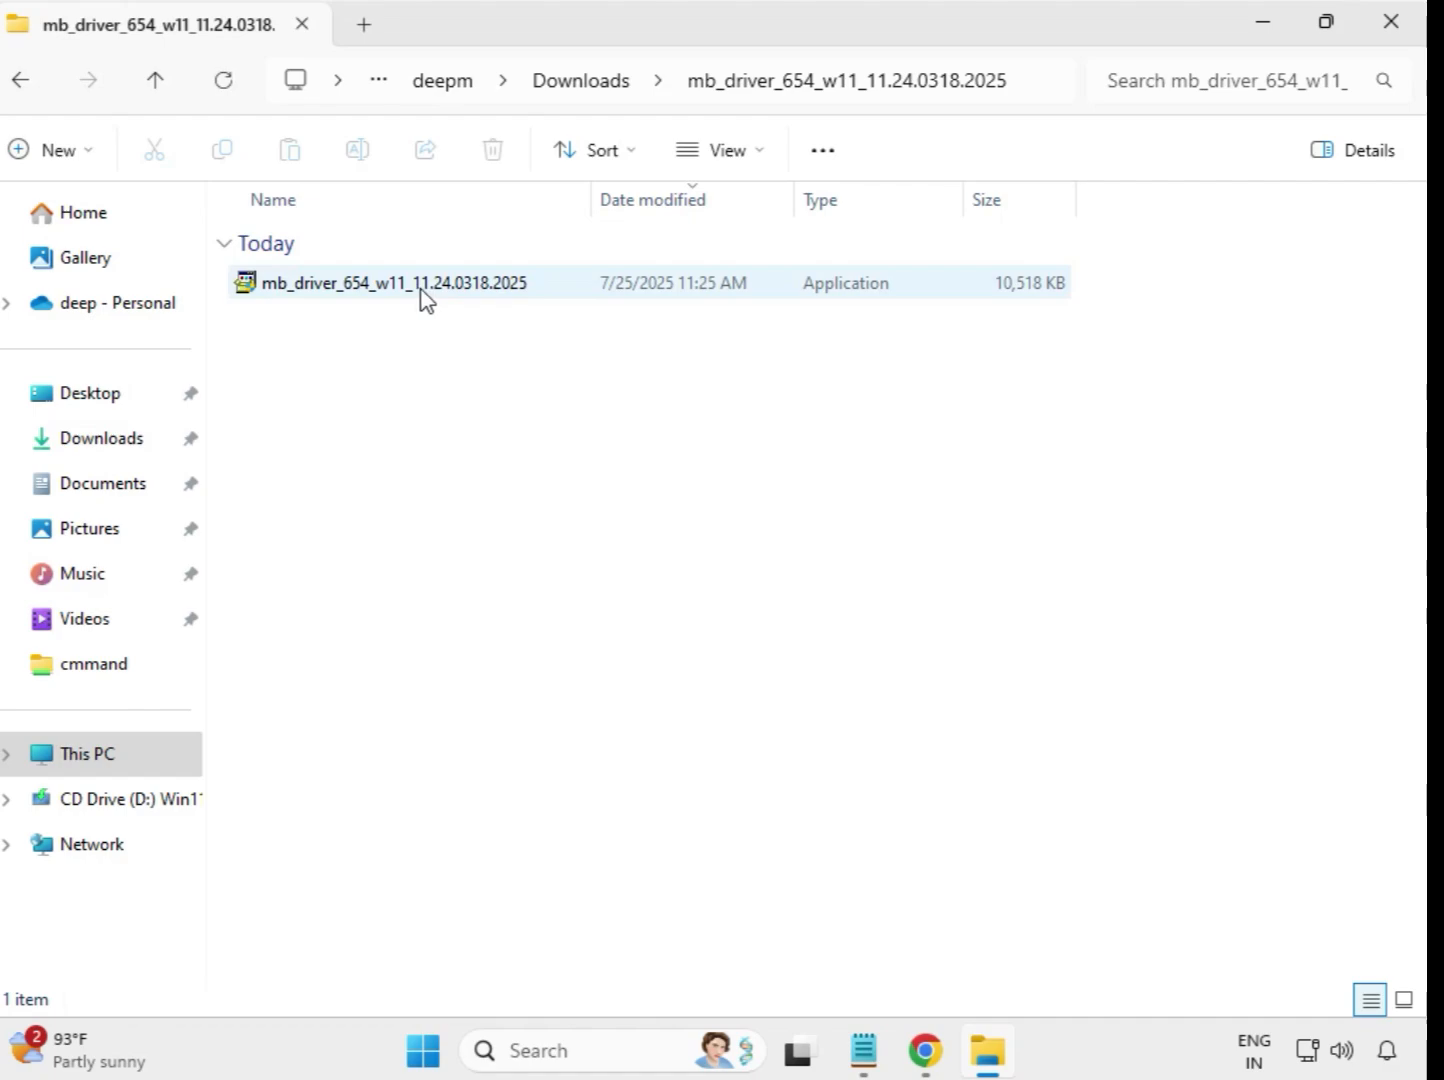
pyautogui.click(425, 296)
pyautogui.rightClick(425, 296)
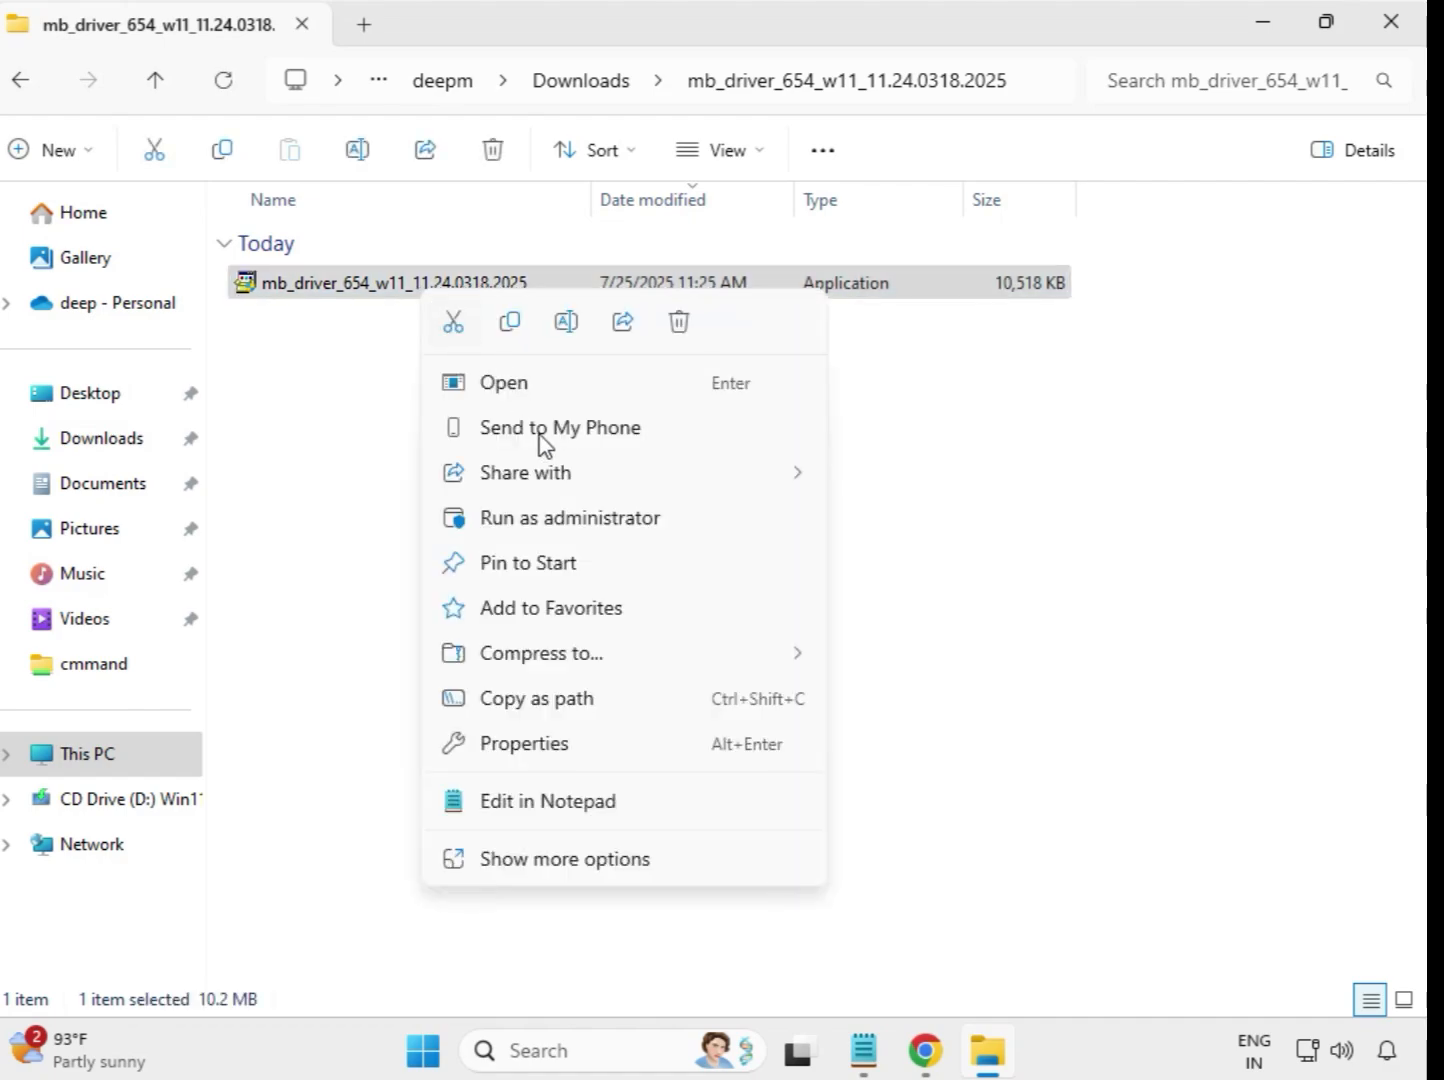
pyautogui.click(557, 516)
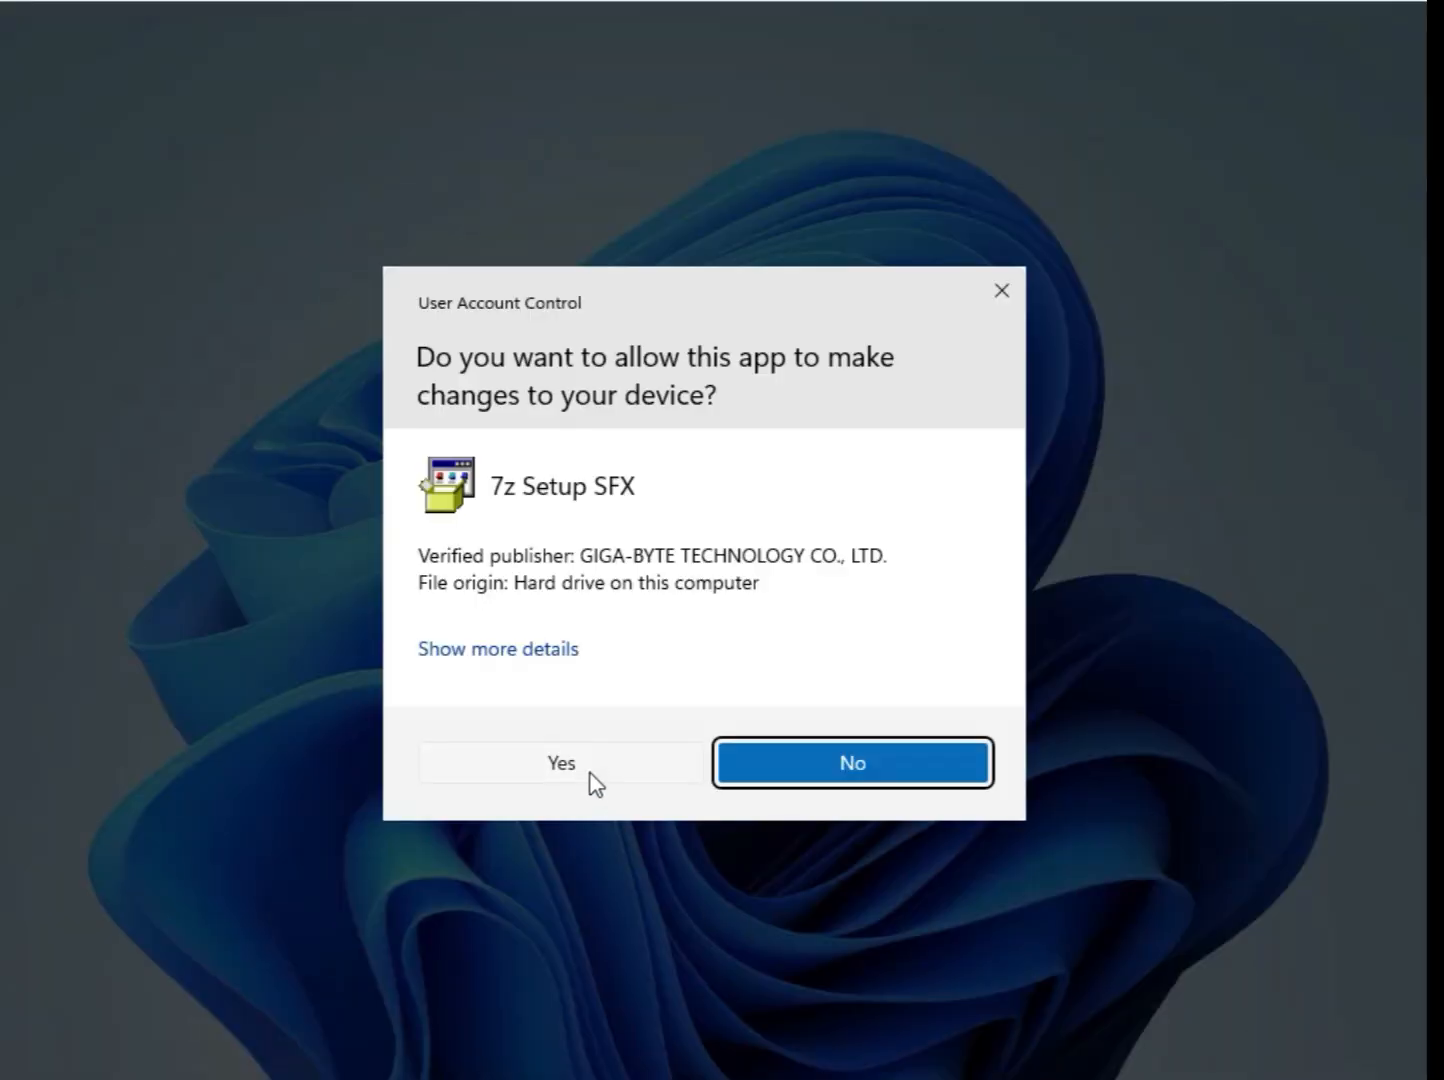
pyautogui.click(594, 780)
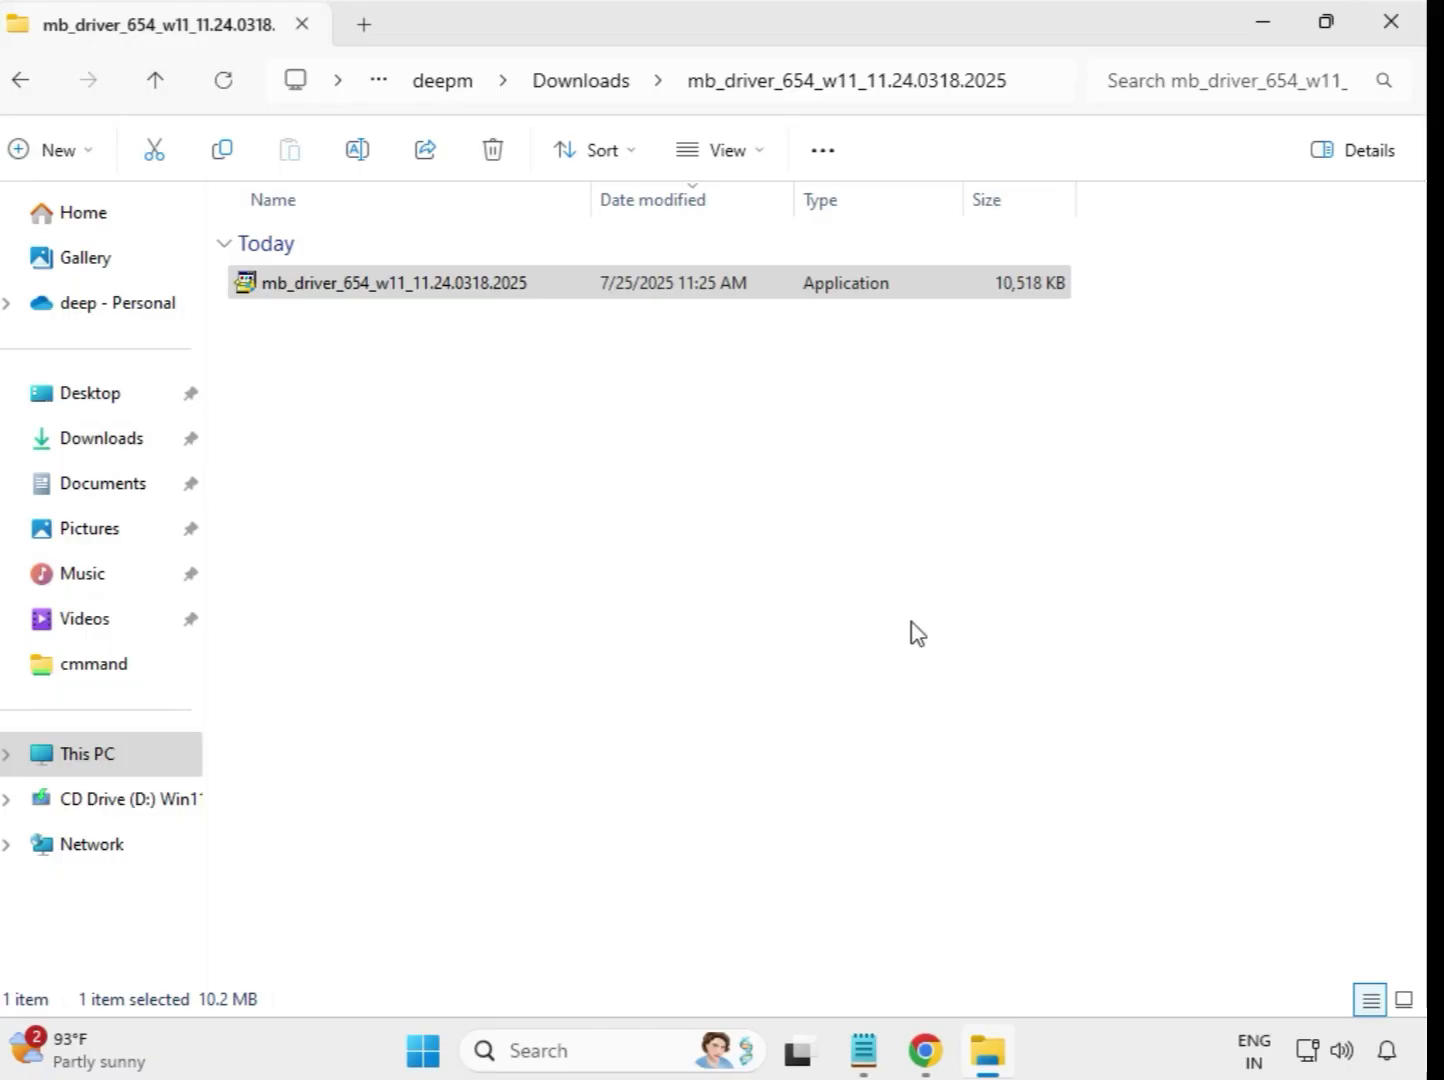
pyautogui.click(585, 82)
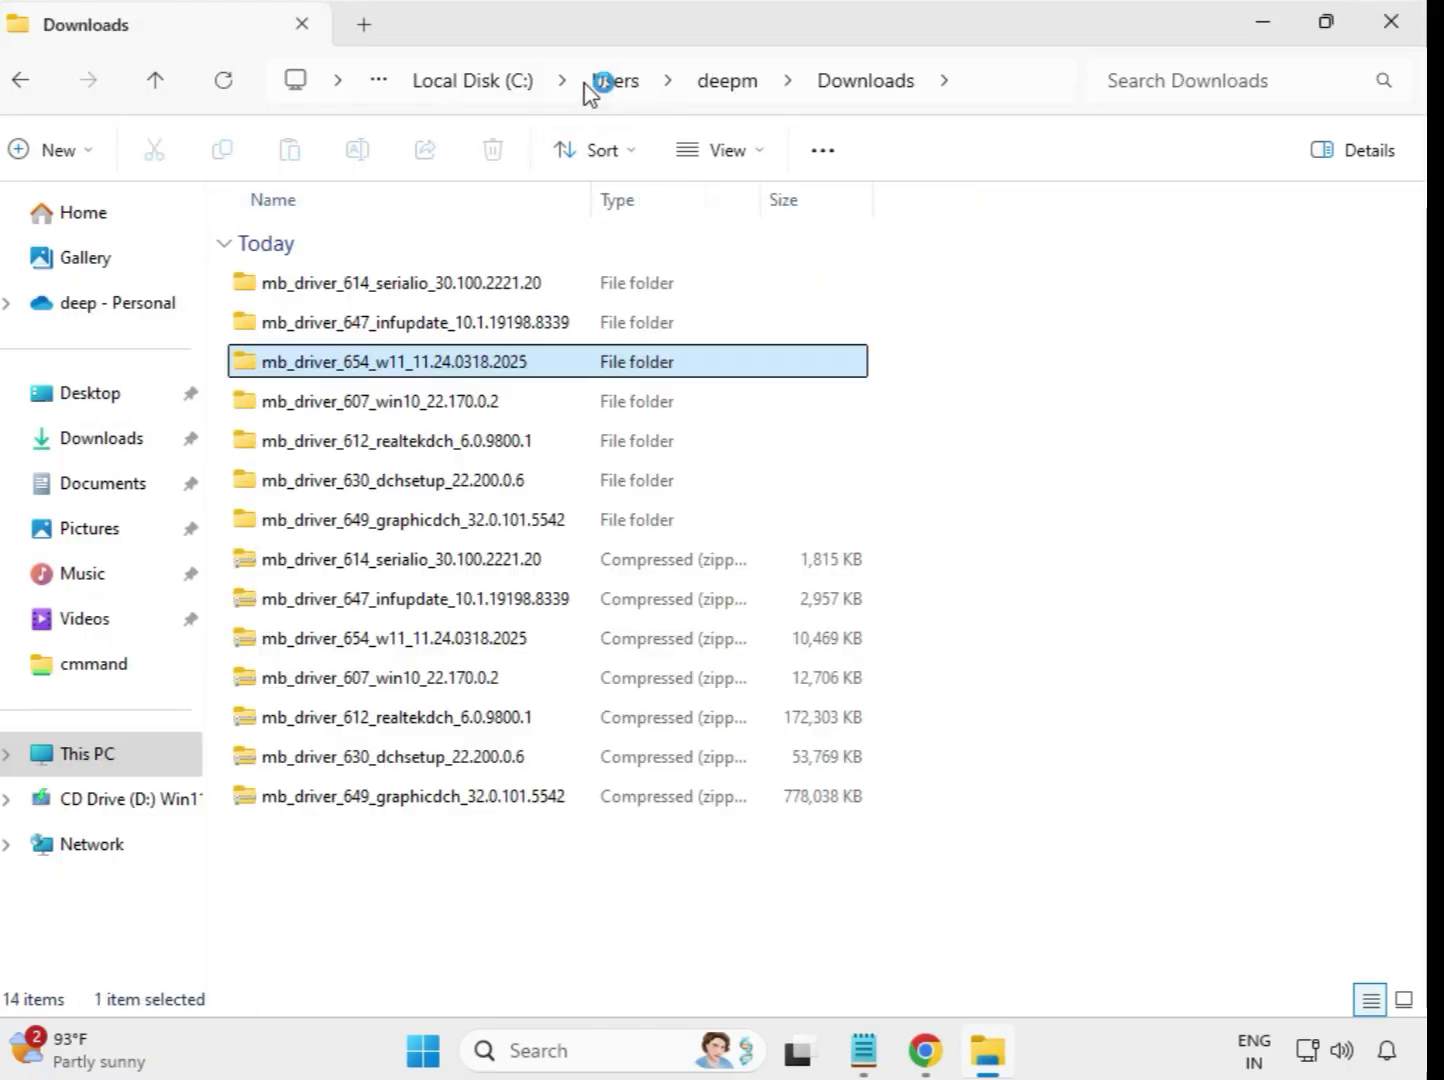
# Run the mb_driver_607_win10_22.170.0.2 application as administrator from its extracted folder, allowing its changes, and return to Downloads.
pyautogui.doubleClick(418, 405)
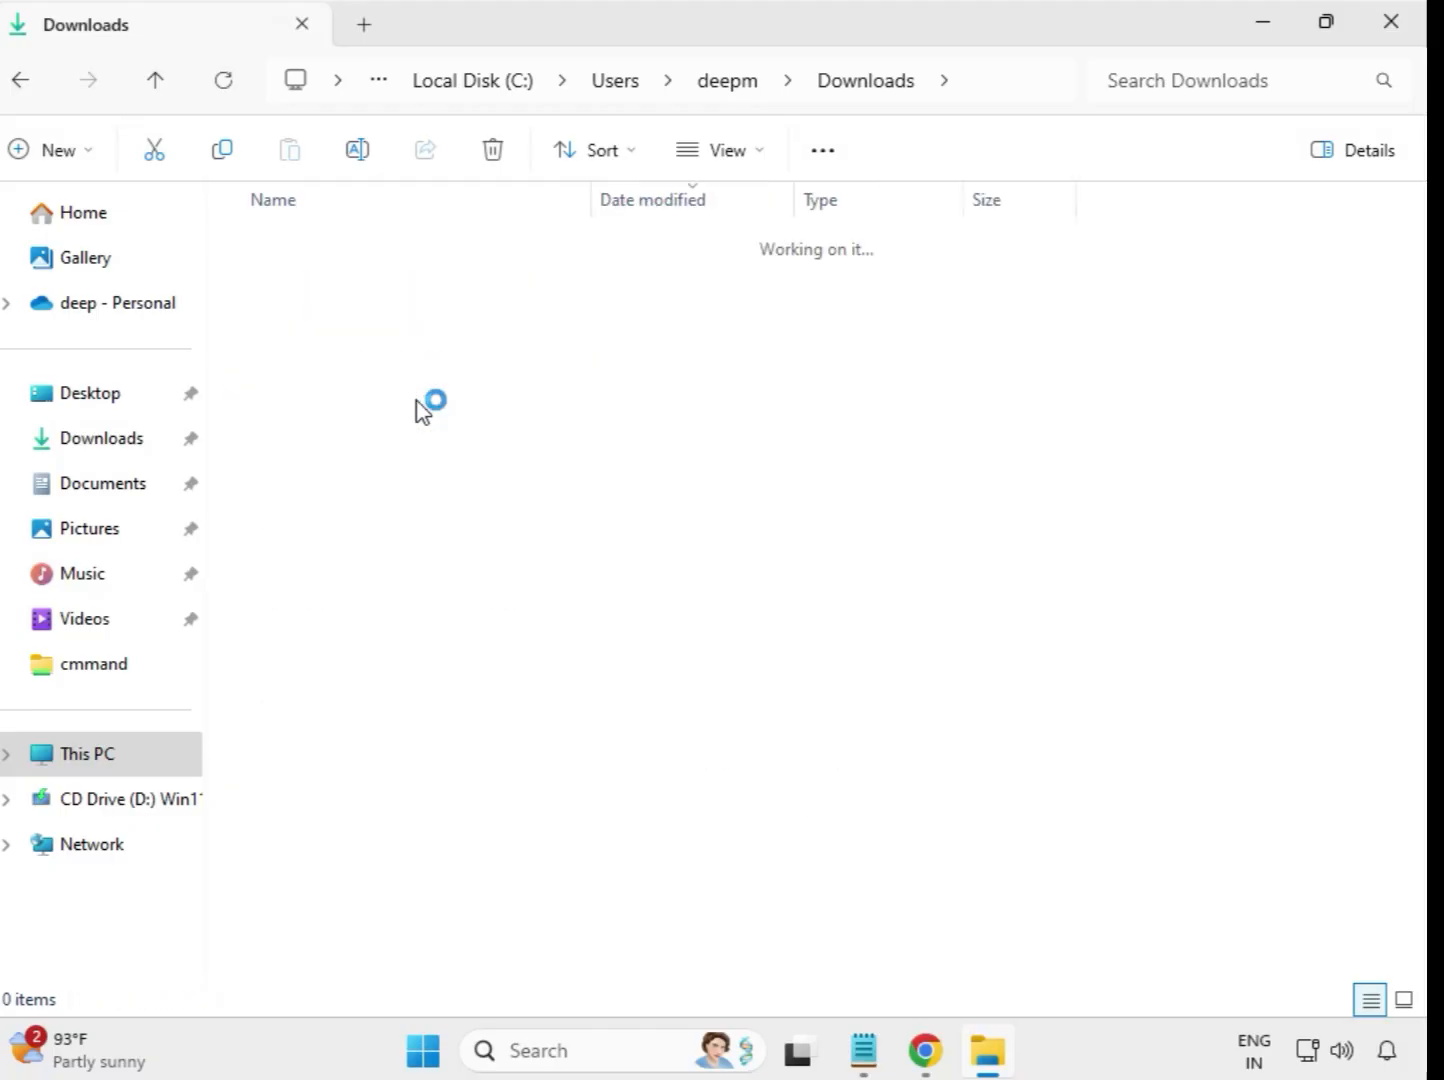
pyautogui.click(398, 294)
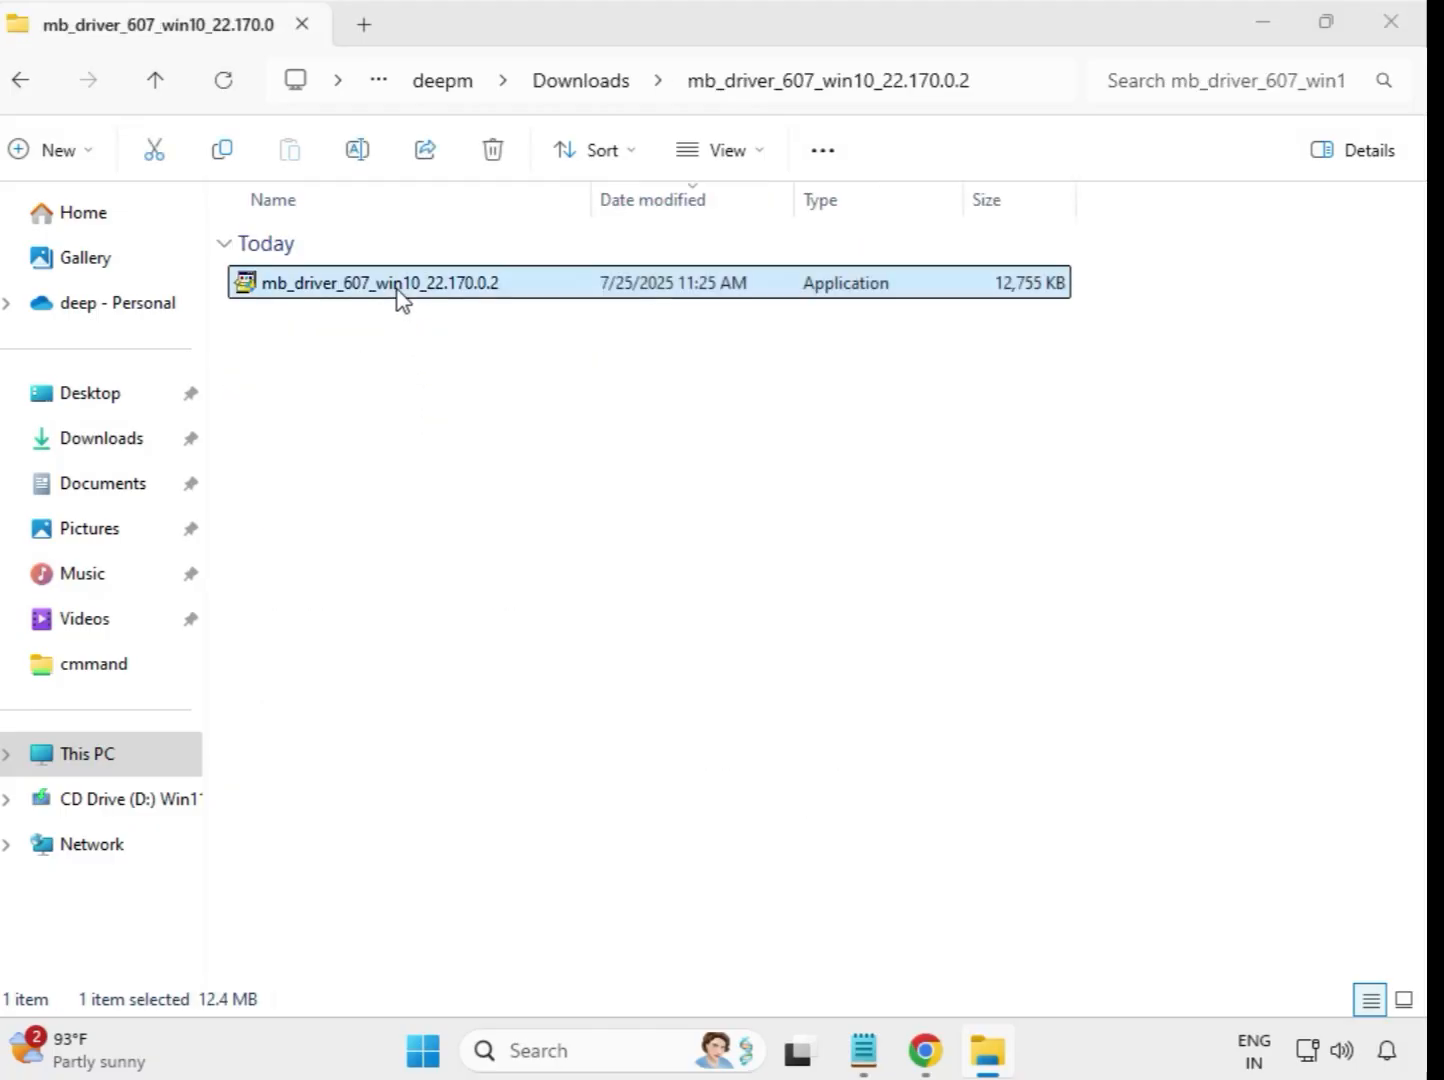
pyautogui.rightClick(398, 295)
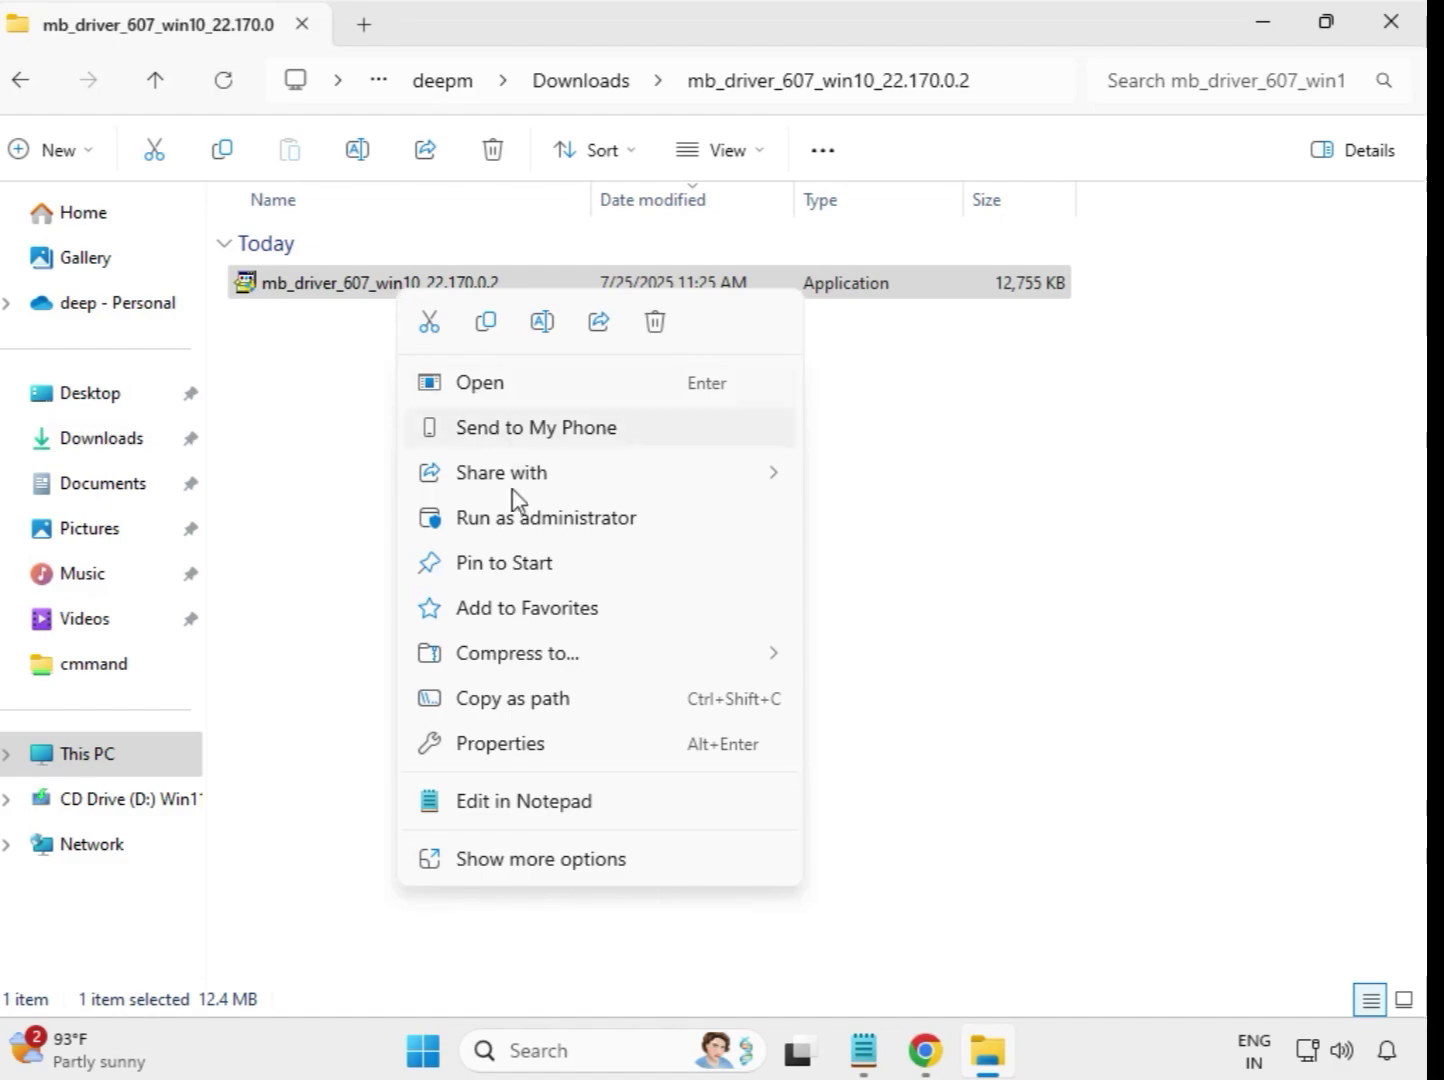
pyautogui.click(517, 517)
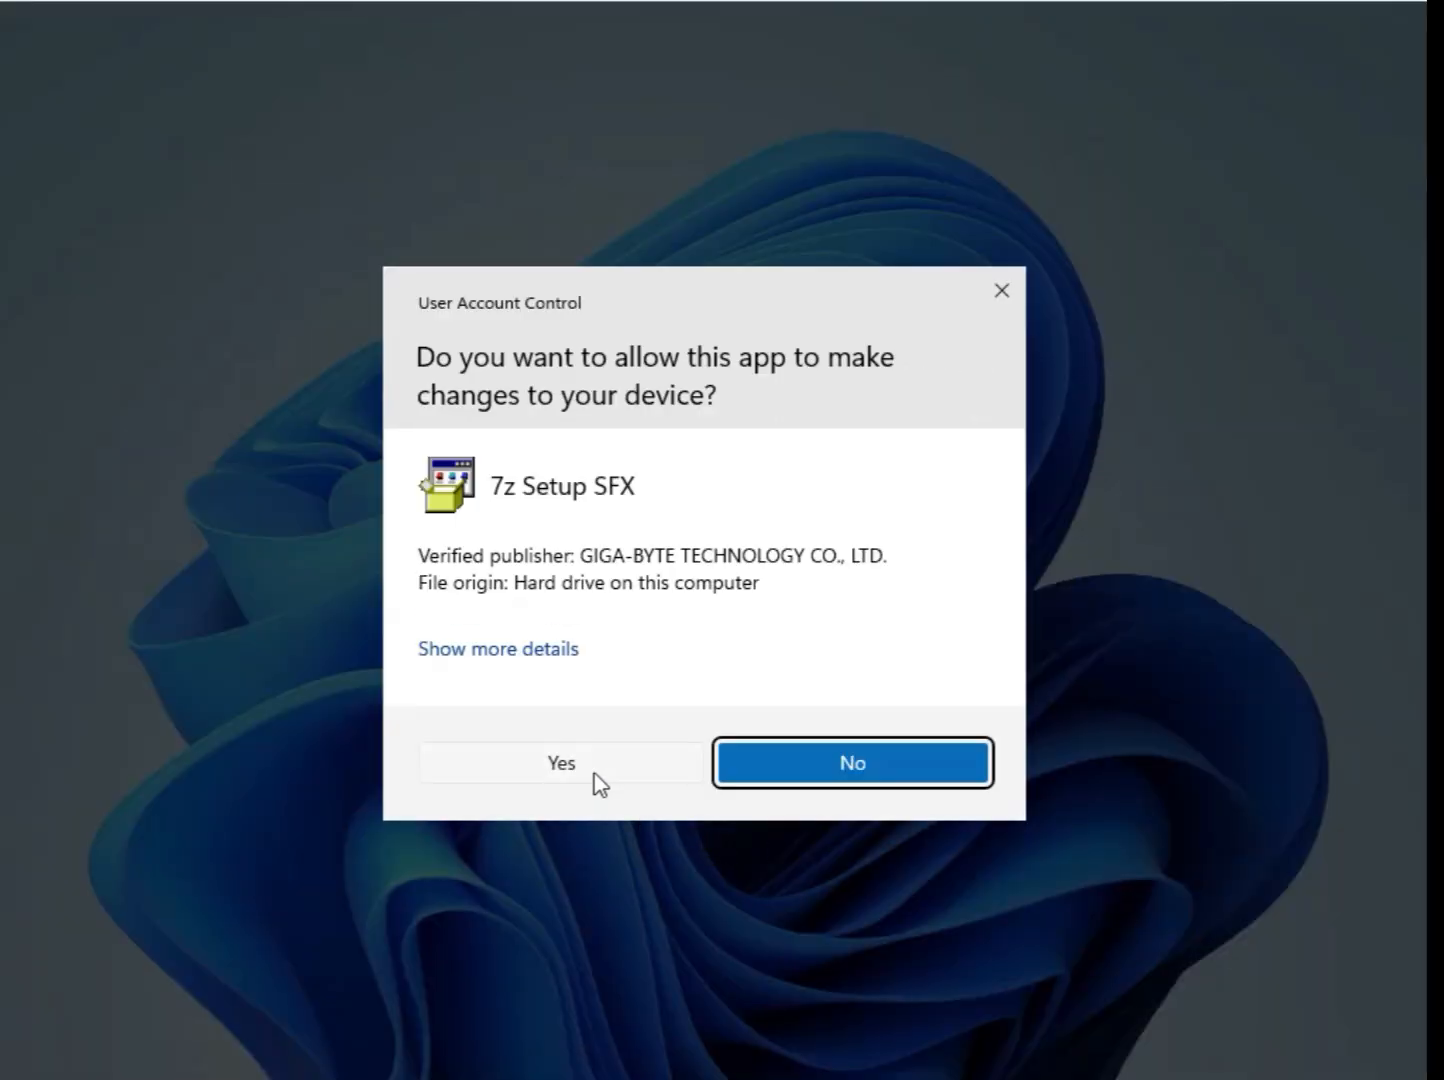
pyautogui.click(595, 772)
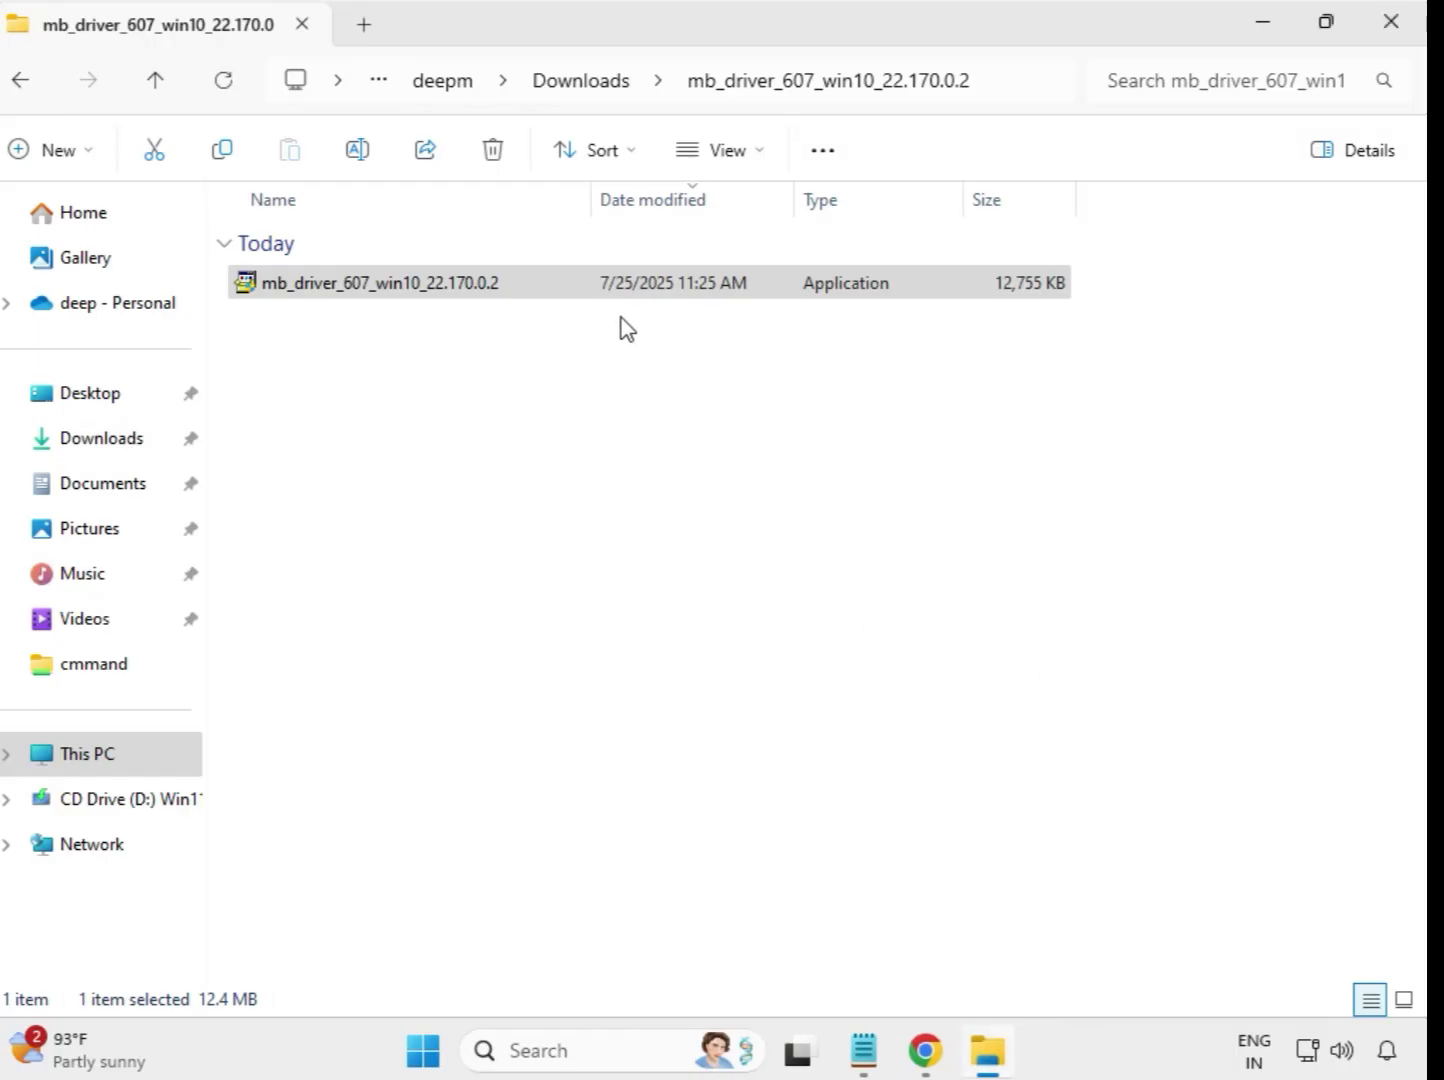
pyautogui.click(576, 83)
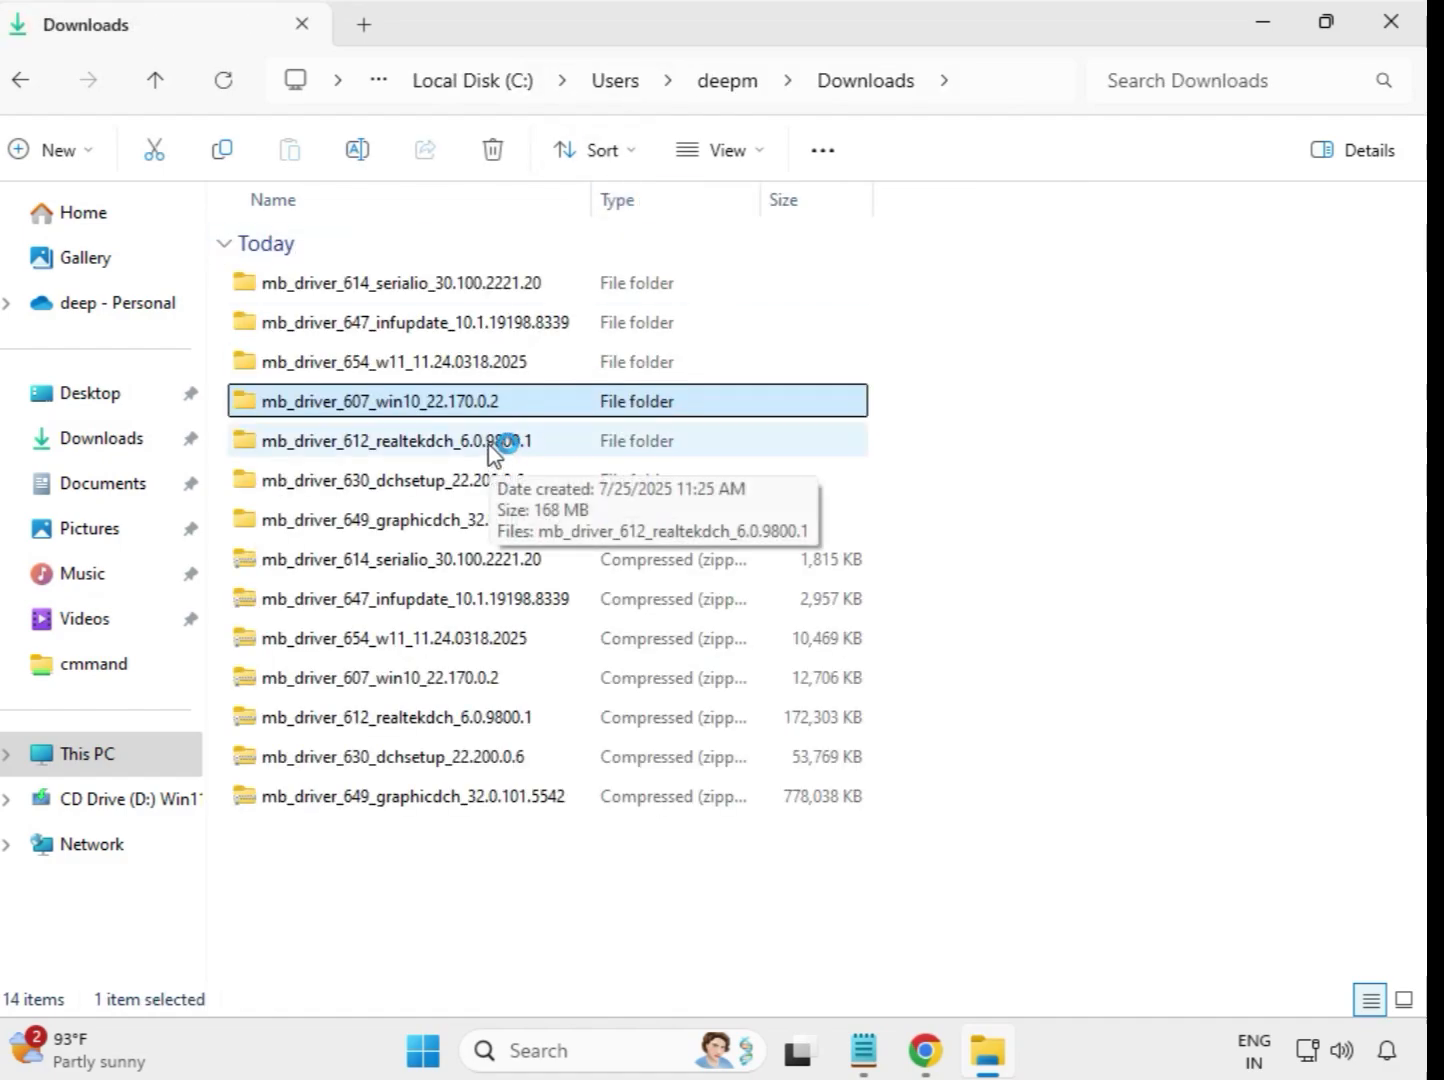
# Run the mb_driver_612_realtekdch_6.0.9800.1 application as administrator from its extracted folder, allowing its changes, and return to Downloads.
pyautogui.click(492, 451)
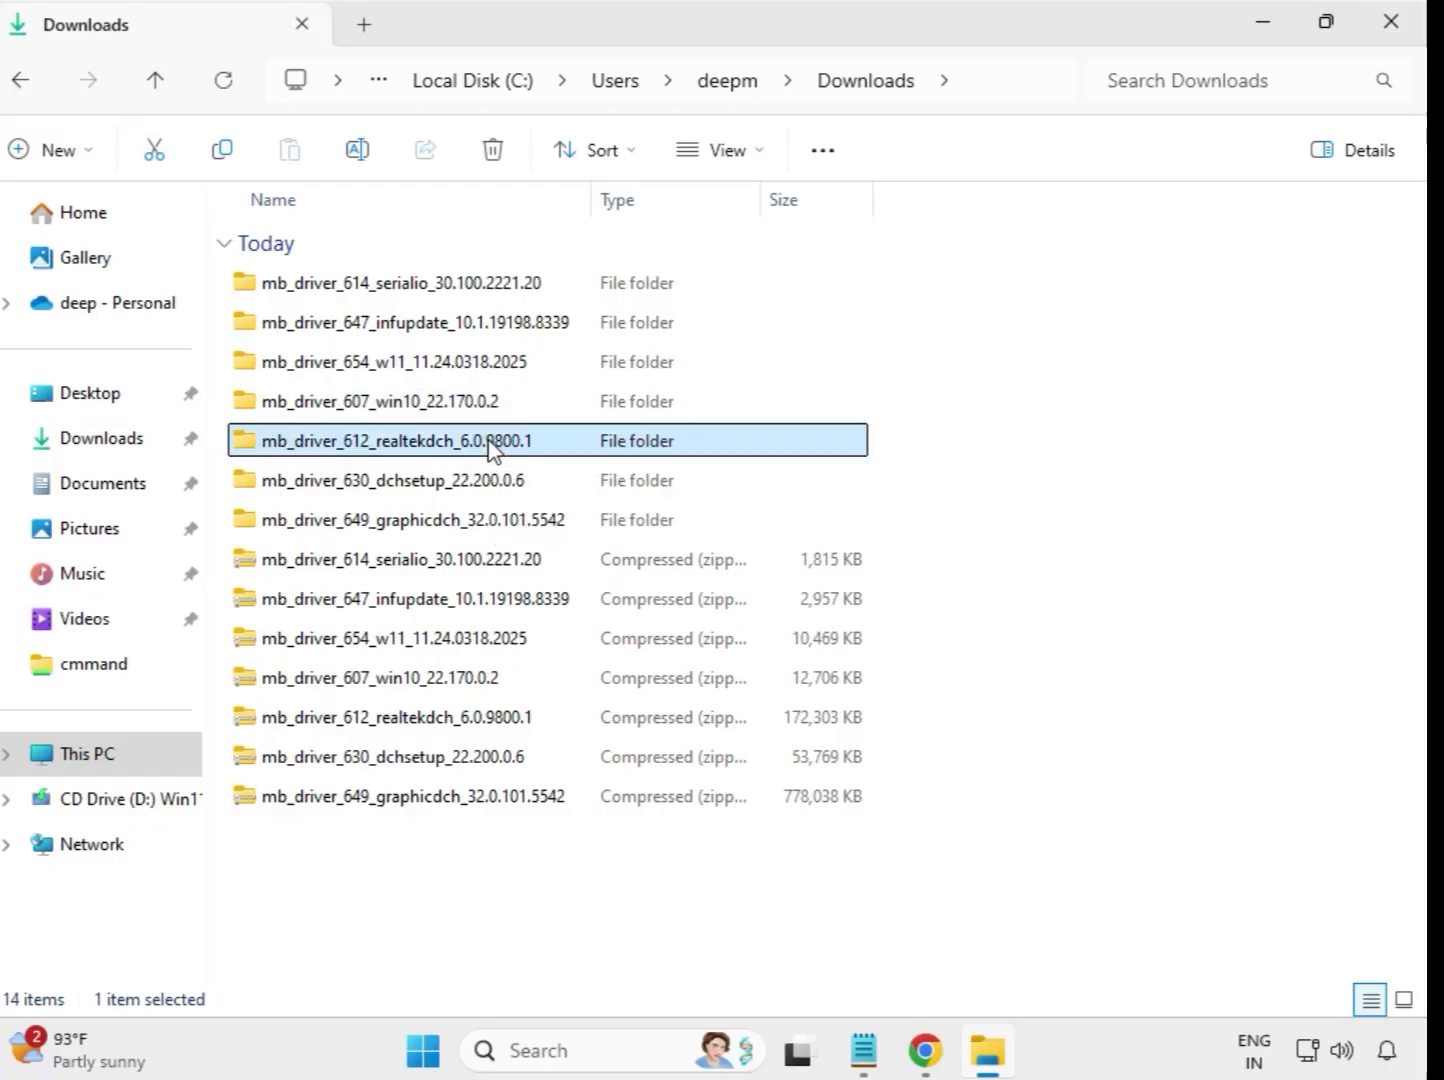
pyautogui.doubleClick(575, 448)
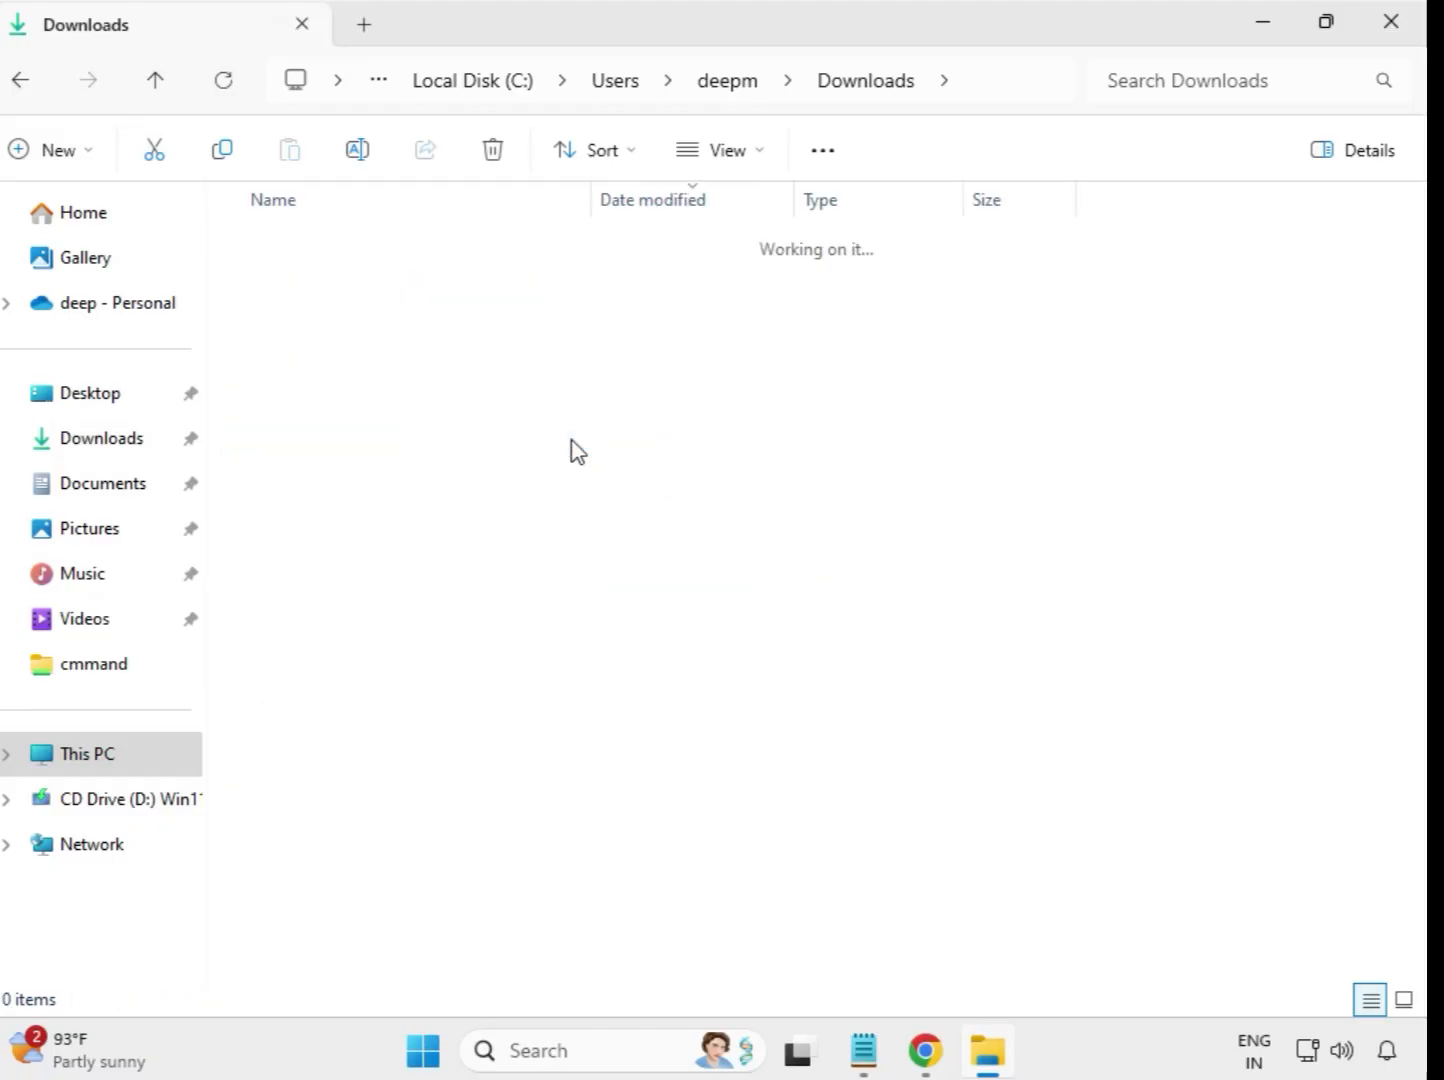
pyautogui.click(445, 292)
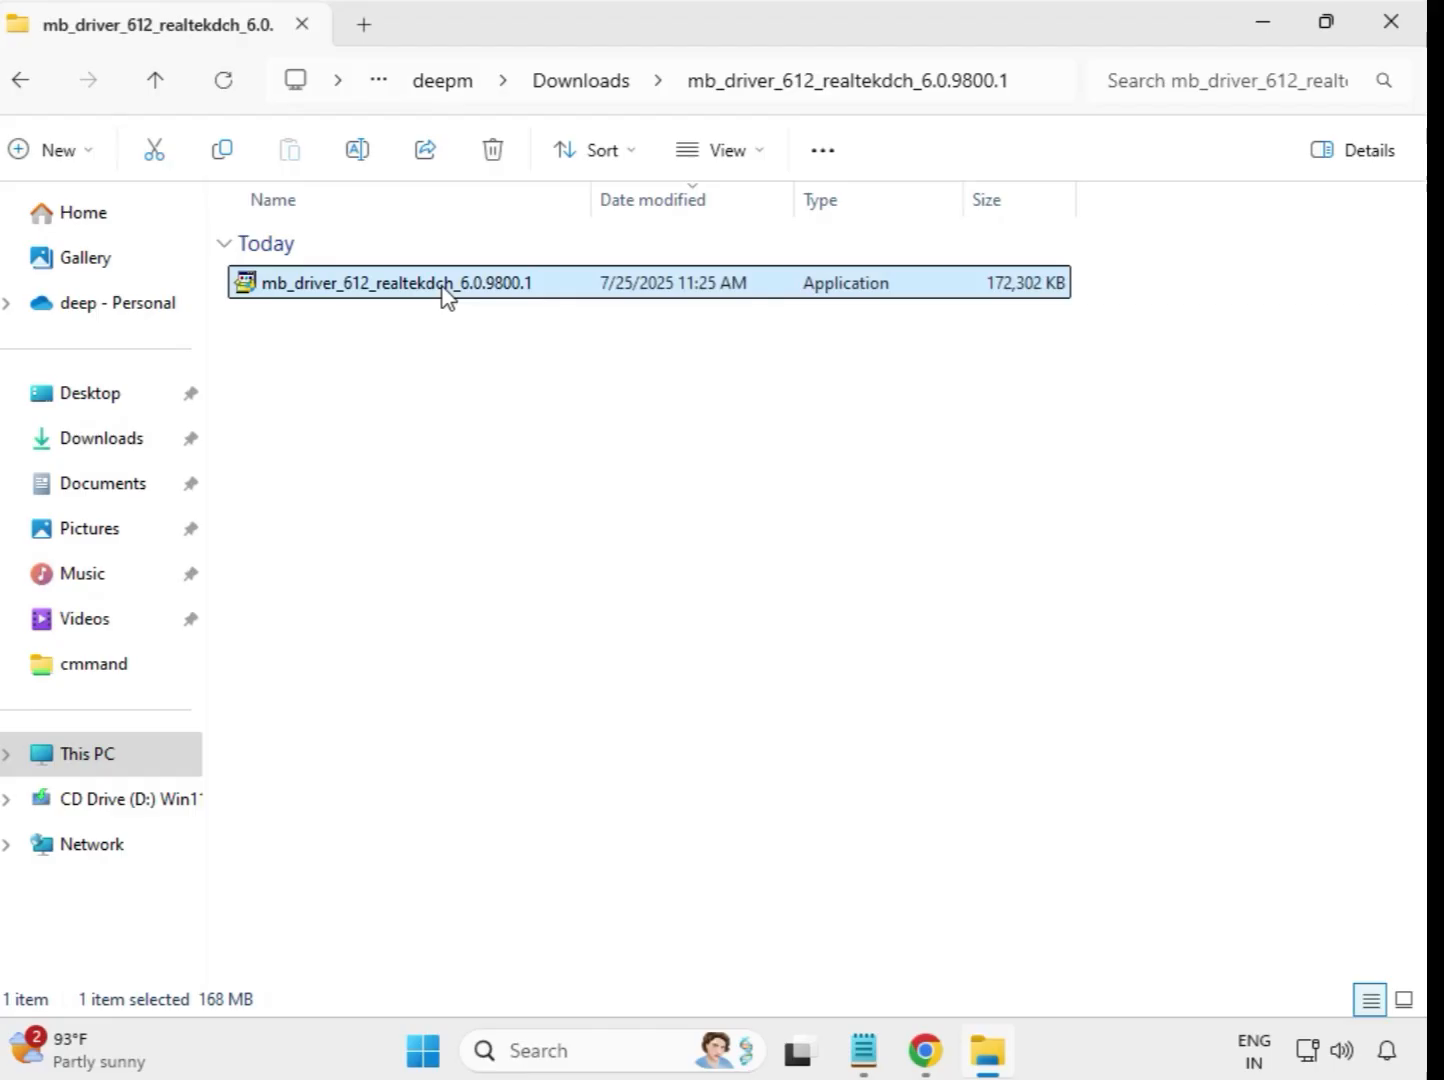
pyautogui.rightClick(475, 318)
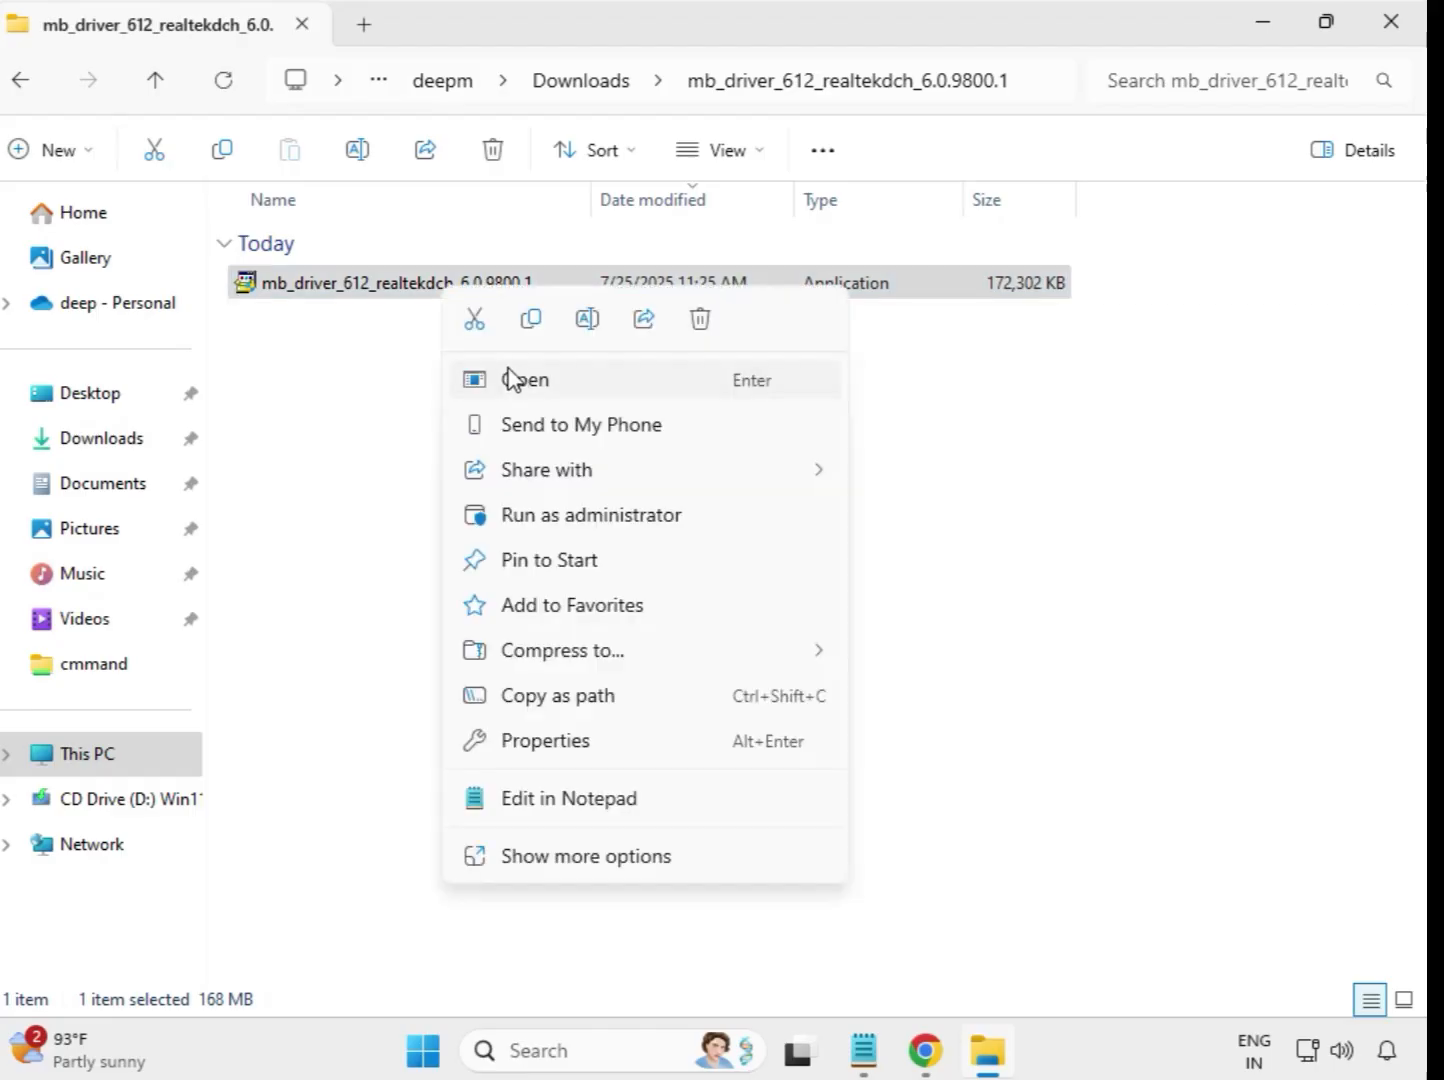
pyautogui.click(619, 531)
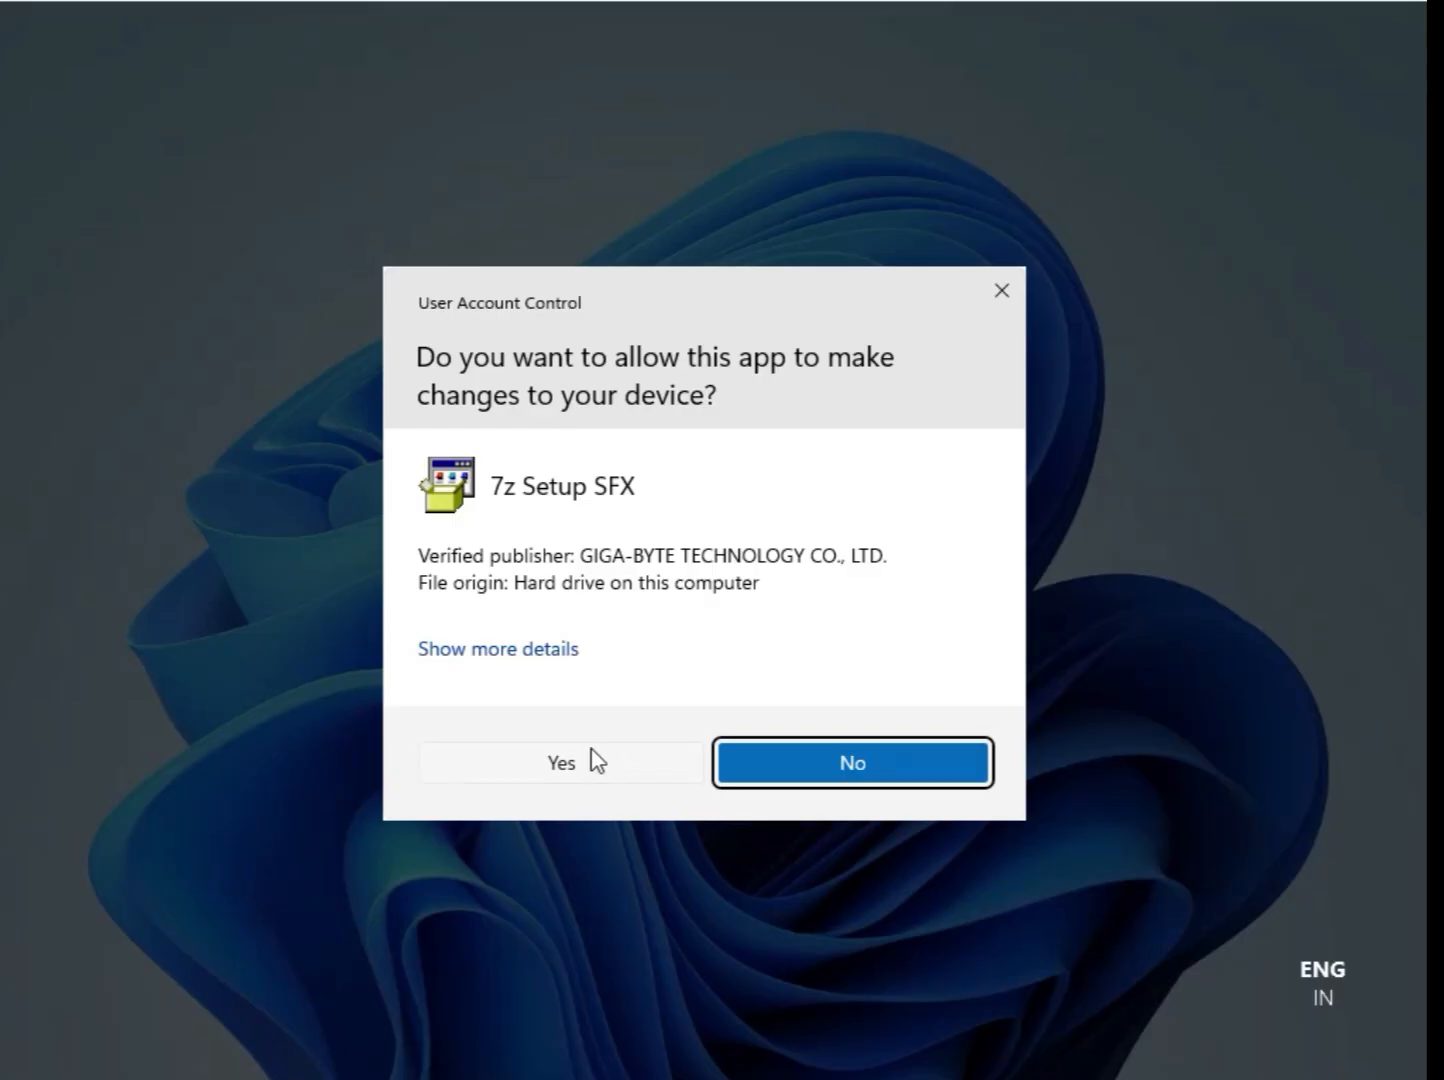
pyautogui.click(590, 761)
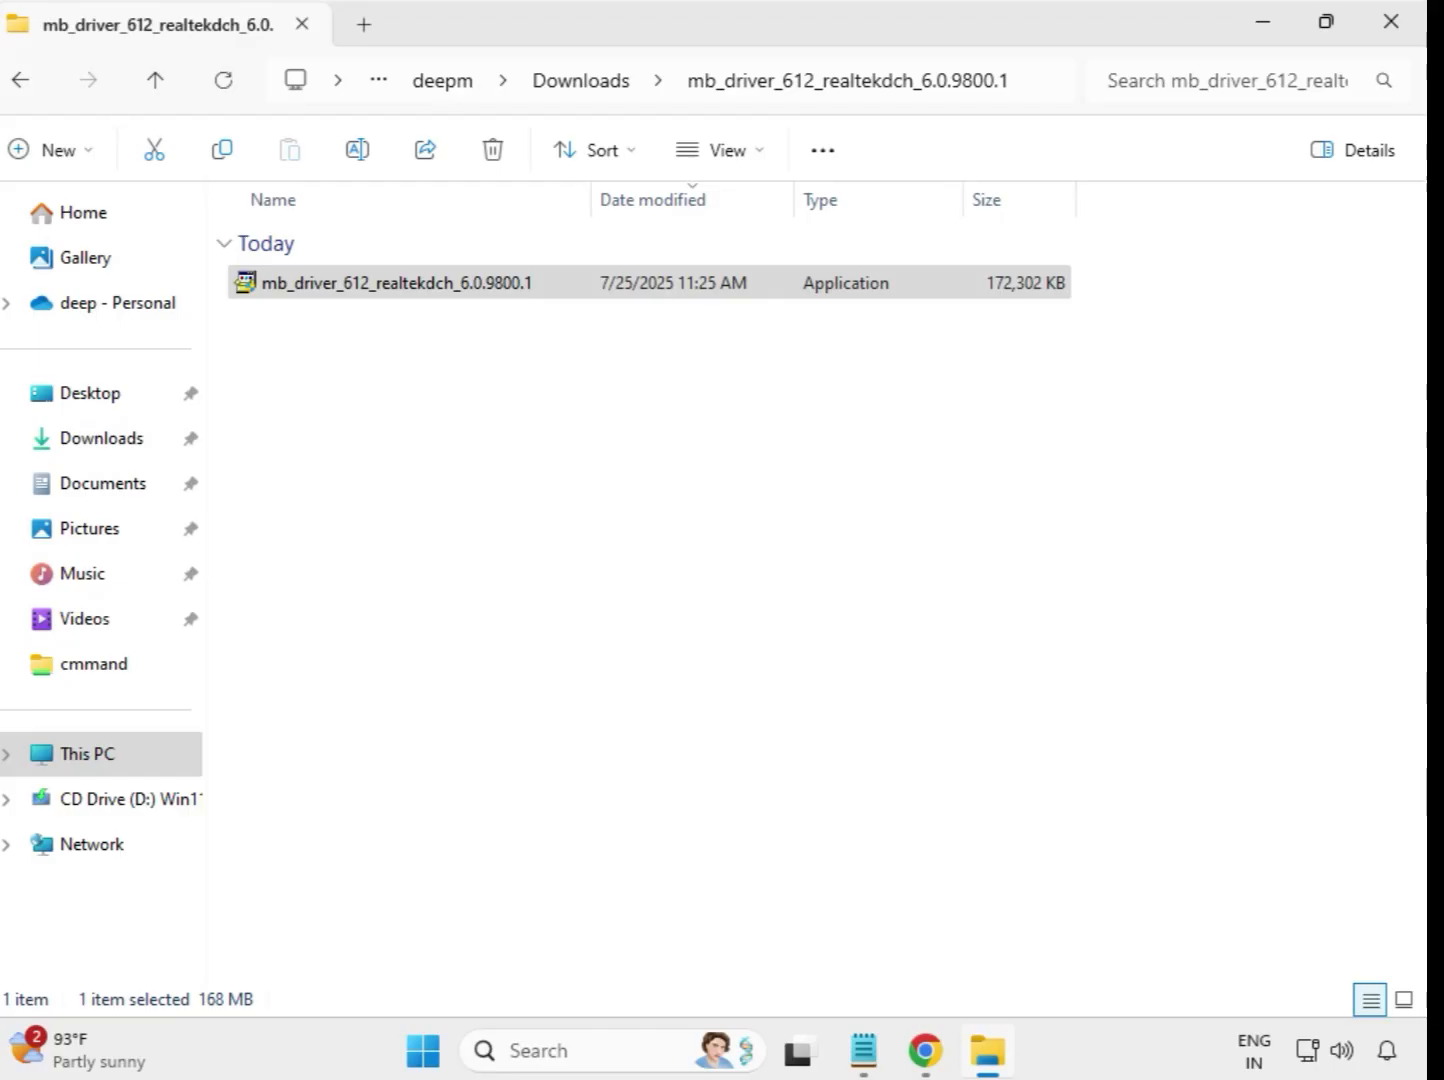
pyautogui.click(580, 81)
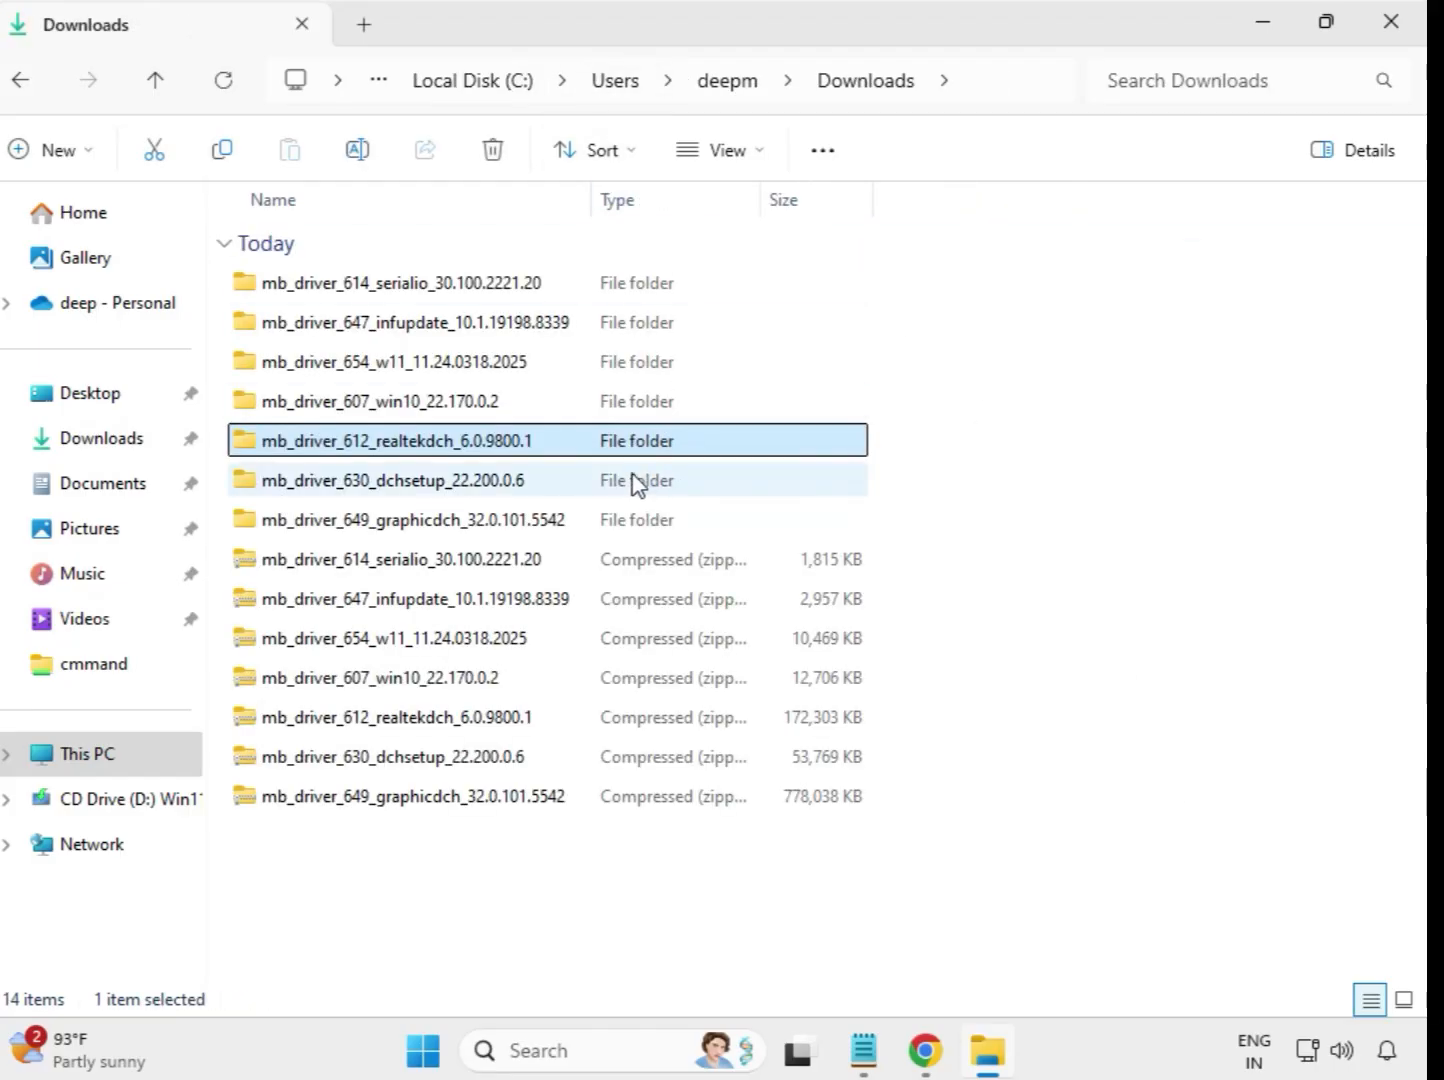
# Run the mb_driver_630_dchsetup_22.200.0.6 application as administrator from its extracted folder, allowing its changes, and return to Downloads.
pyautogui.click(476, 489)
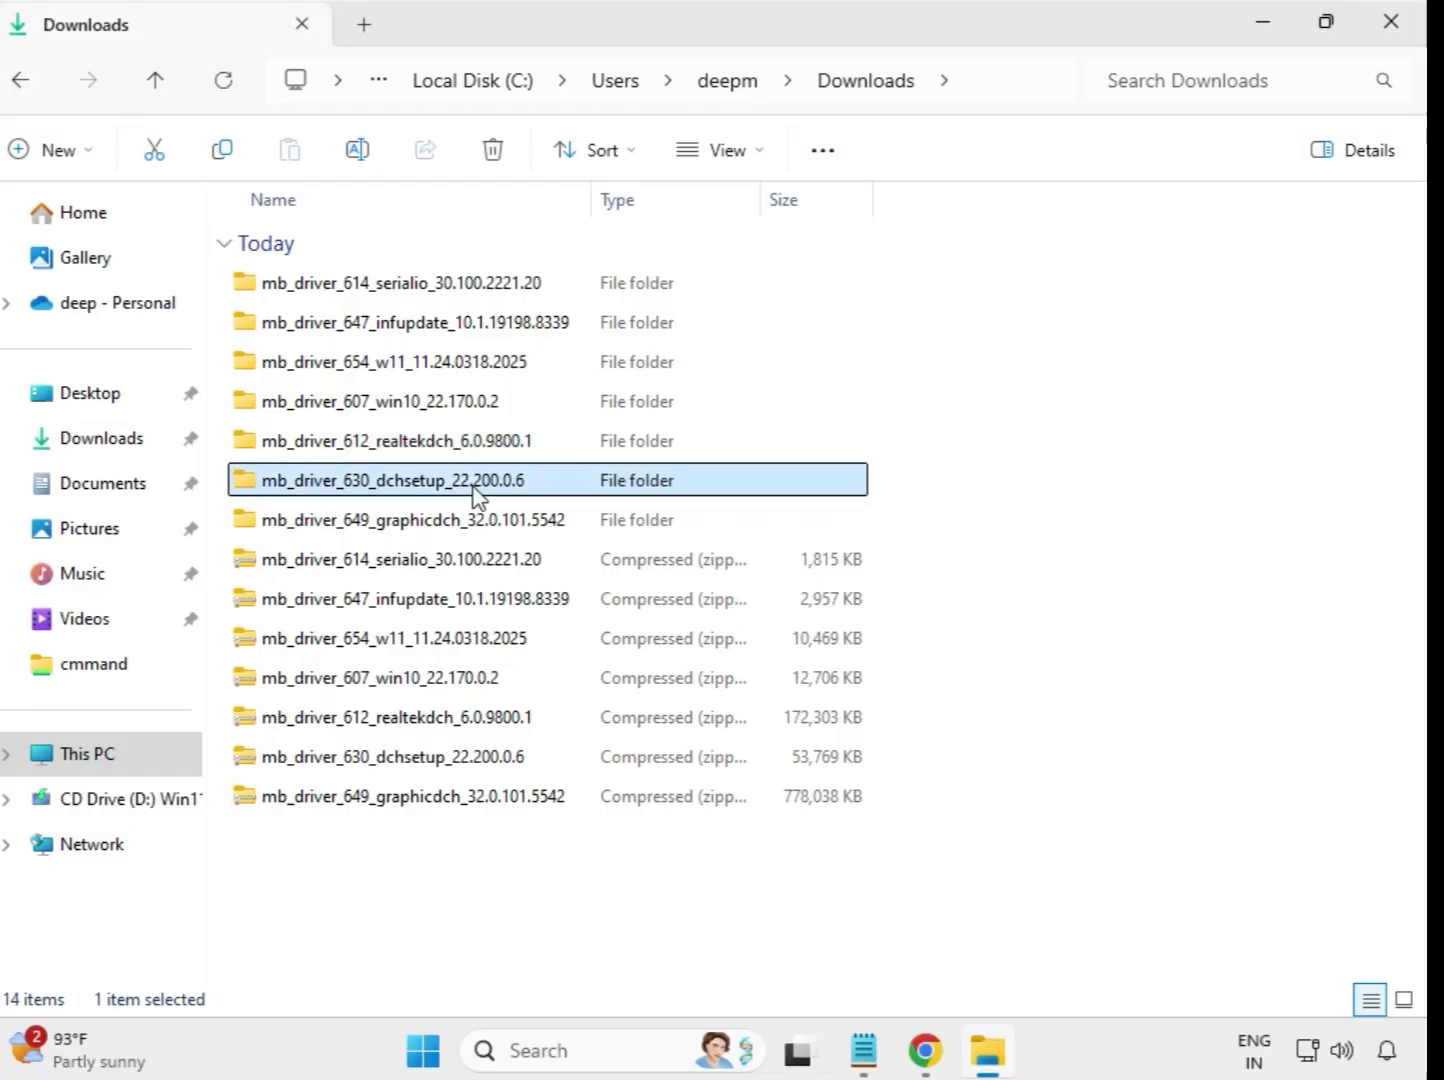
pyautogui.click(480, 524)
pyautogui.click(478, 491)
pyautogui.doubleClick(463, 481)
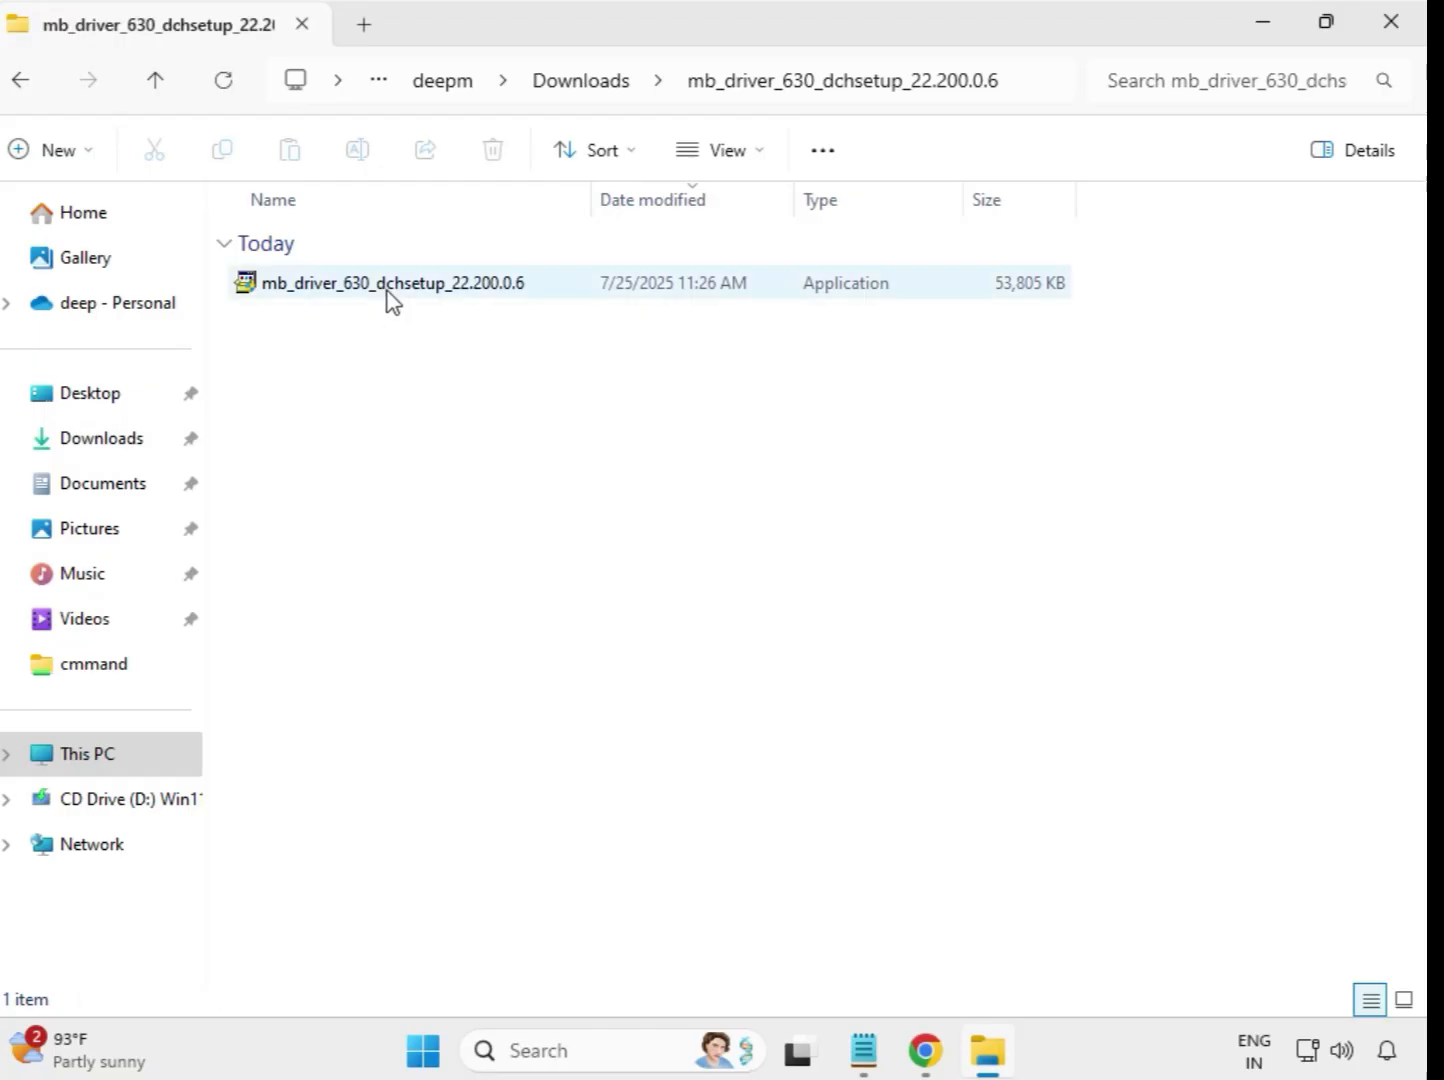
pyautogui.click(386, 290)
pyautogui.rightClick(391, 296)
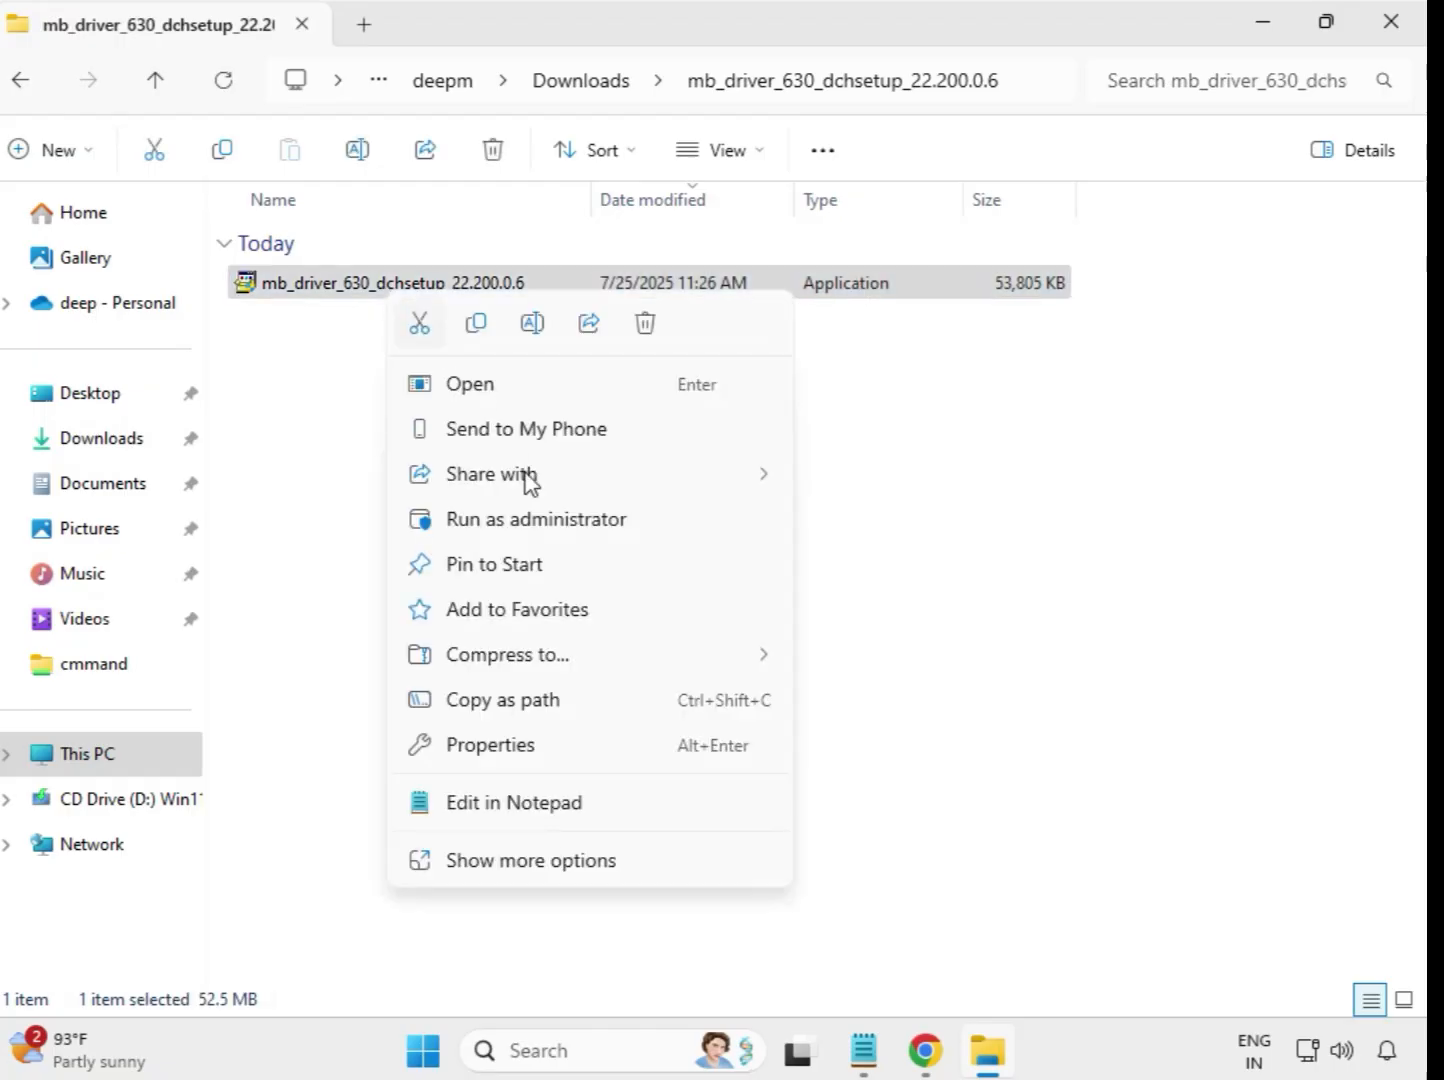
pyautogui.click(551, 525)
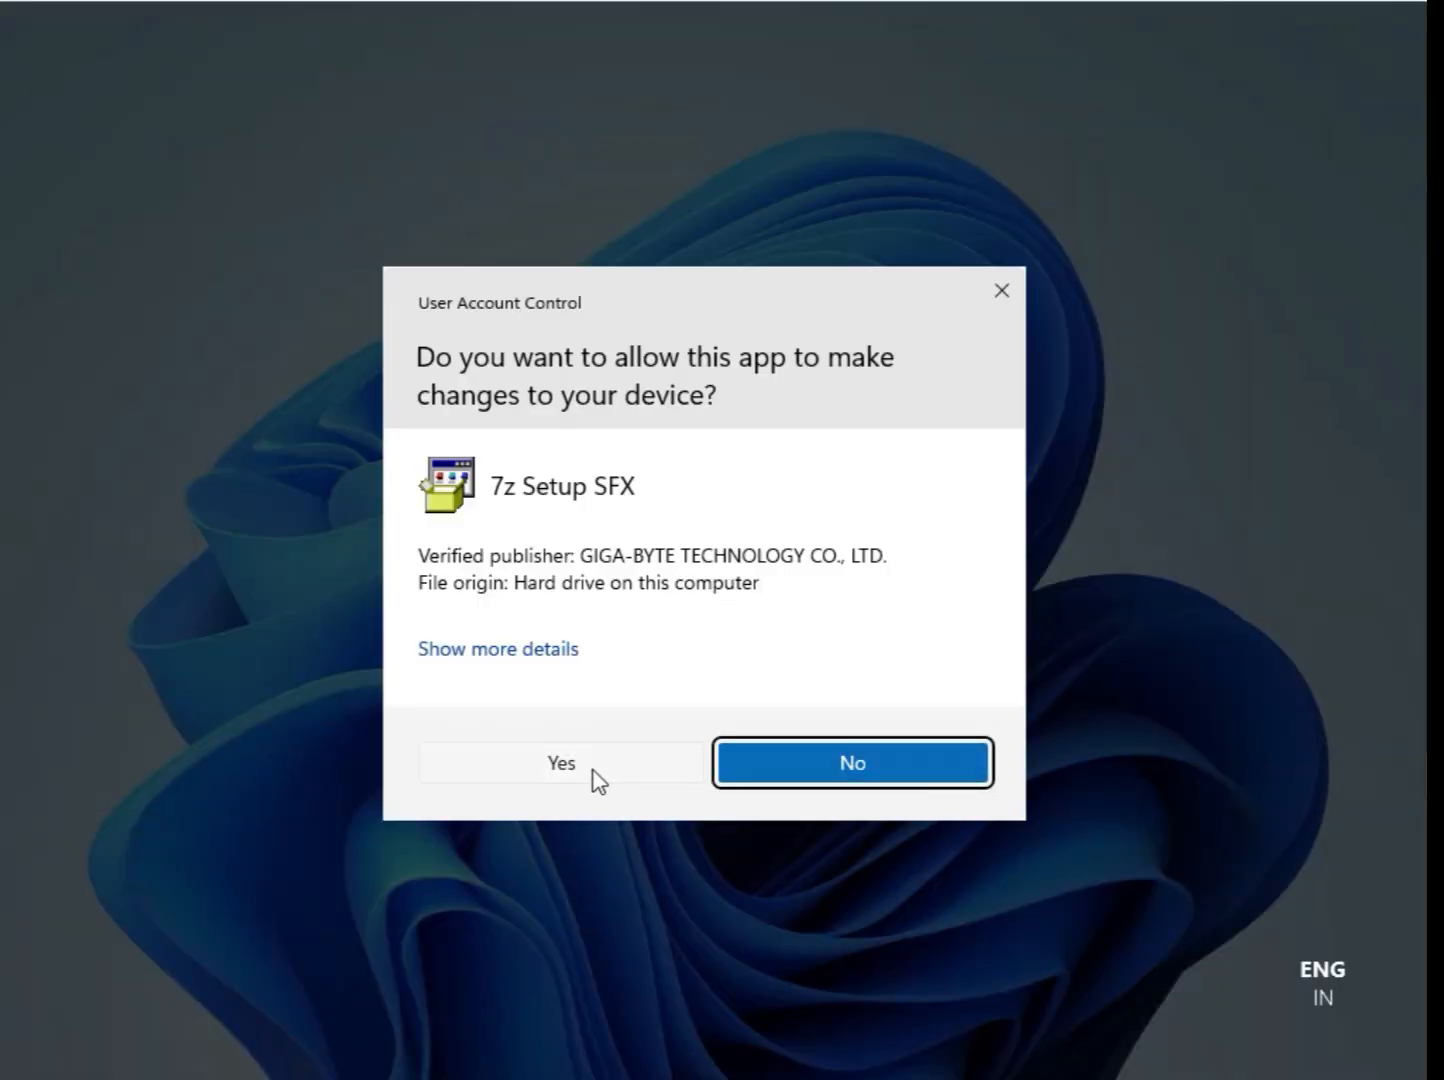
pyautogui.click(594, 771)
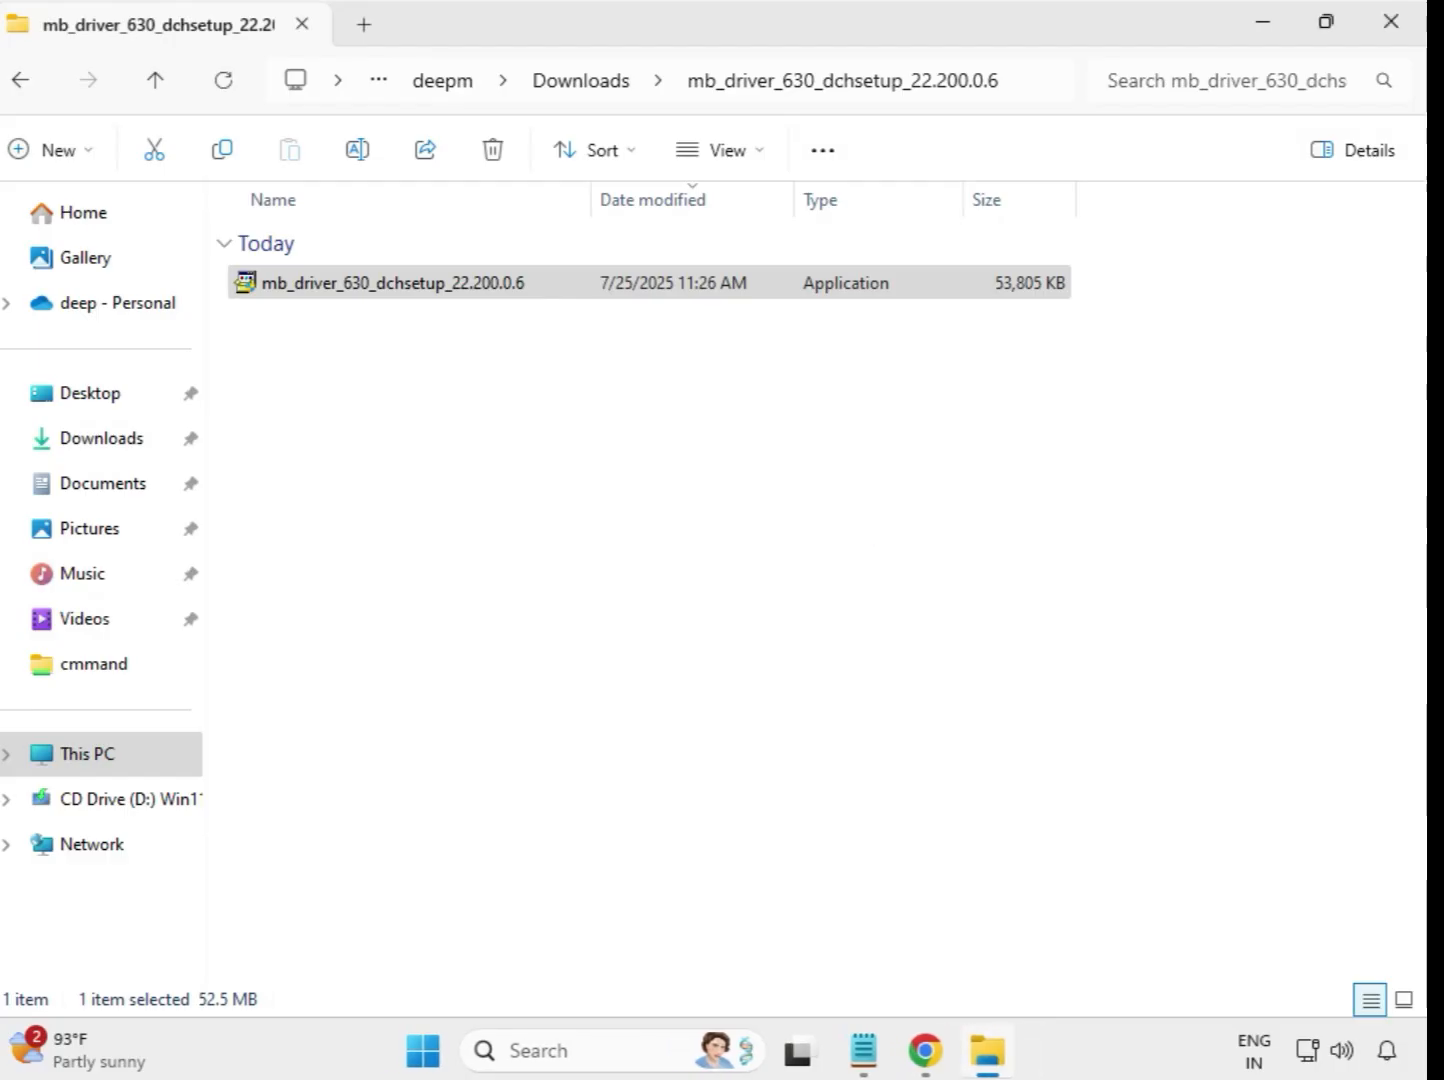
pyautogui.click(580, 83)
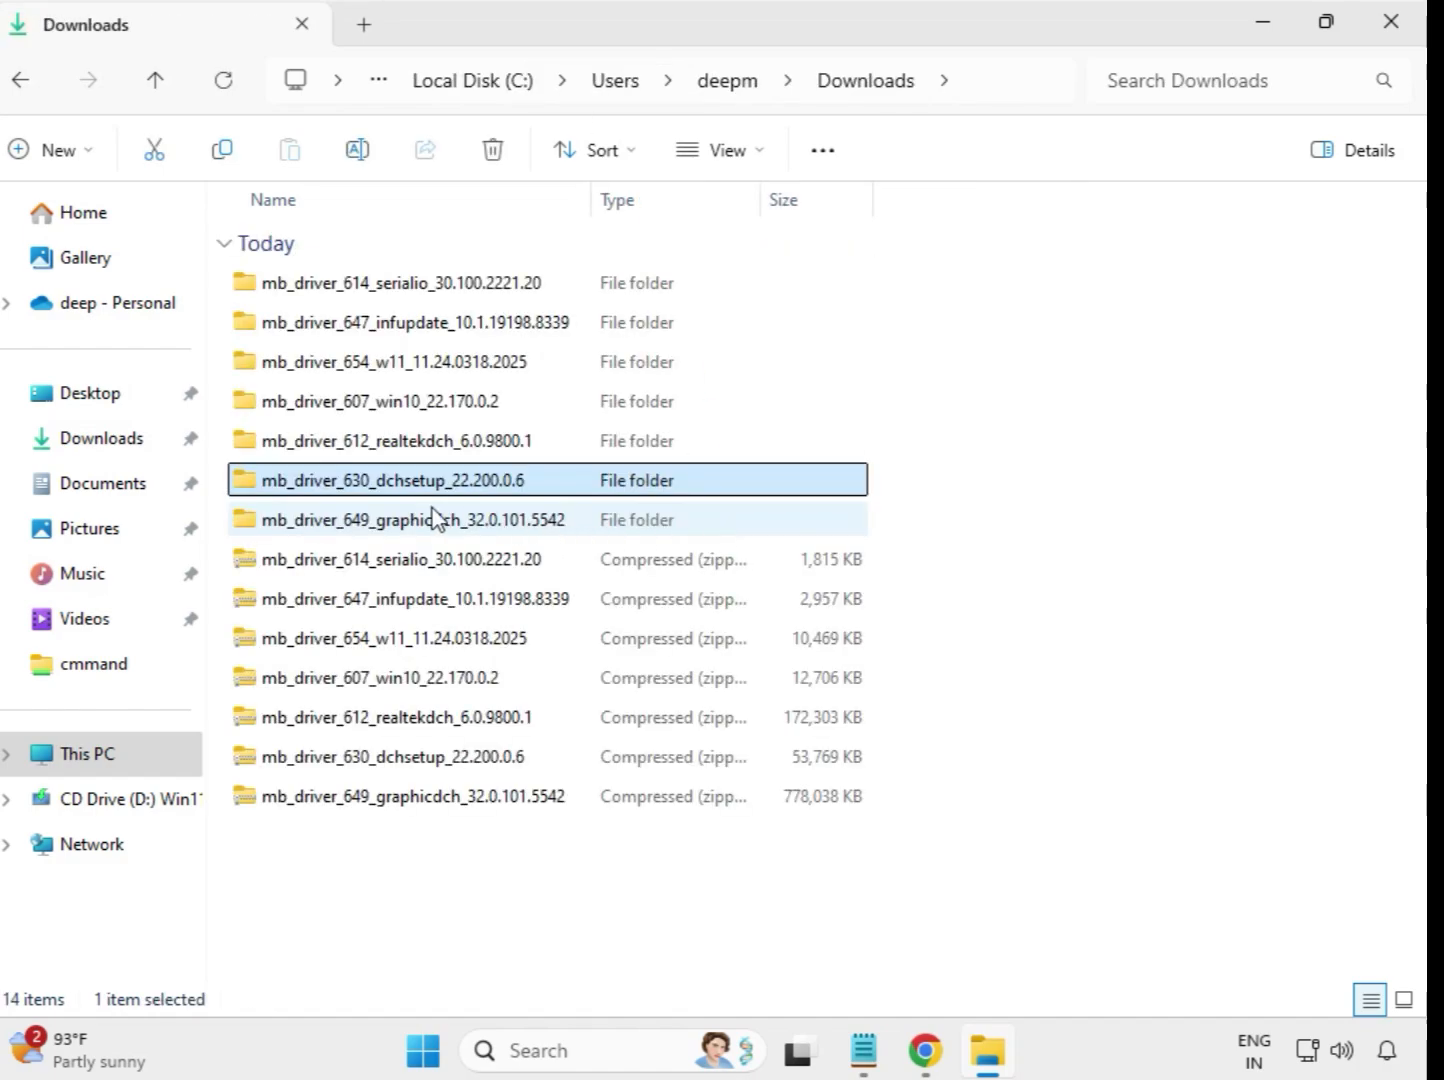
# Run the mb_driver_649_graphicdch_32.0.101.5542 application as administrator from its extracted folder and allow its changes.
pyautogui.click(434, 517)
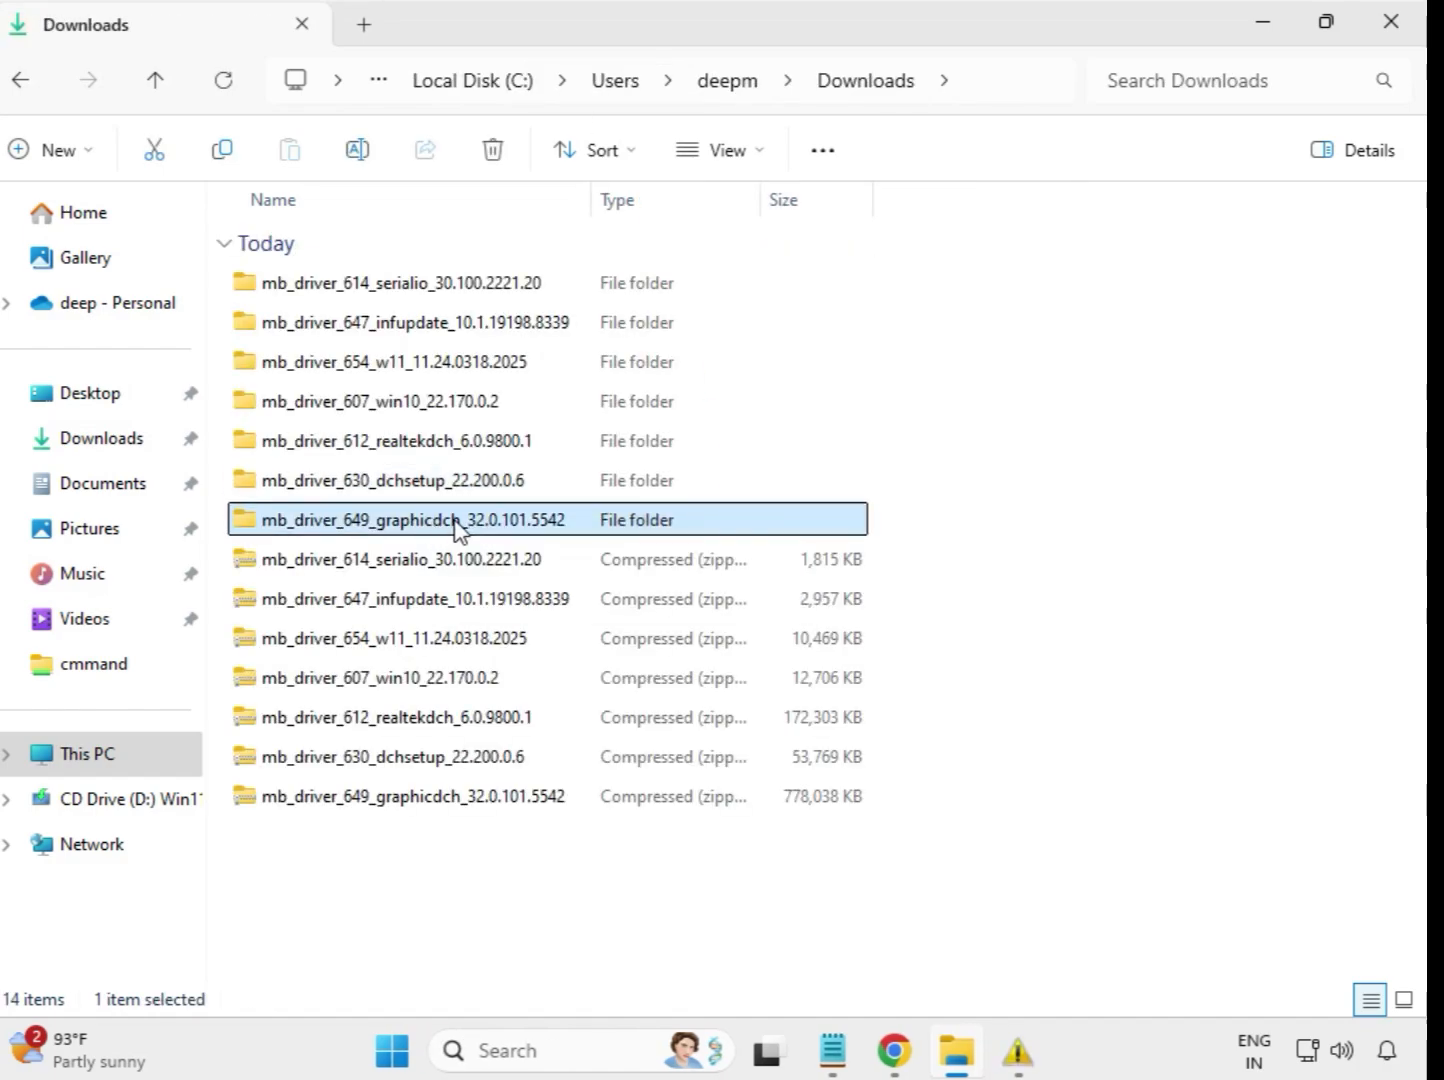
pyautogui.doubleClick(455, 520)
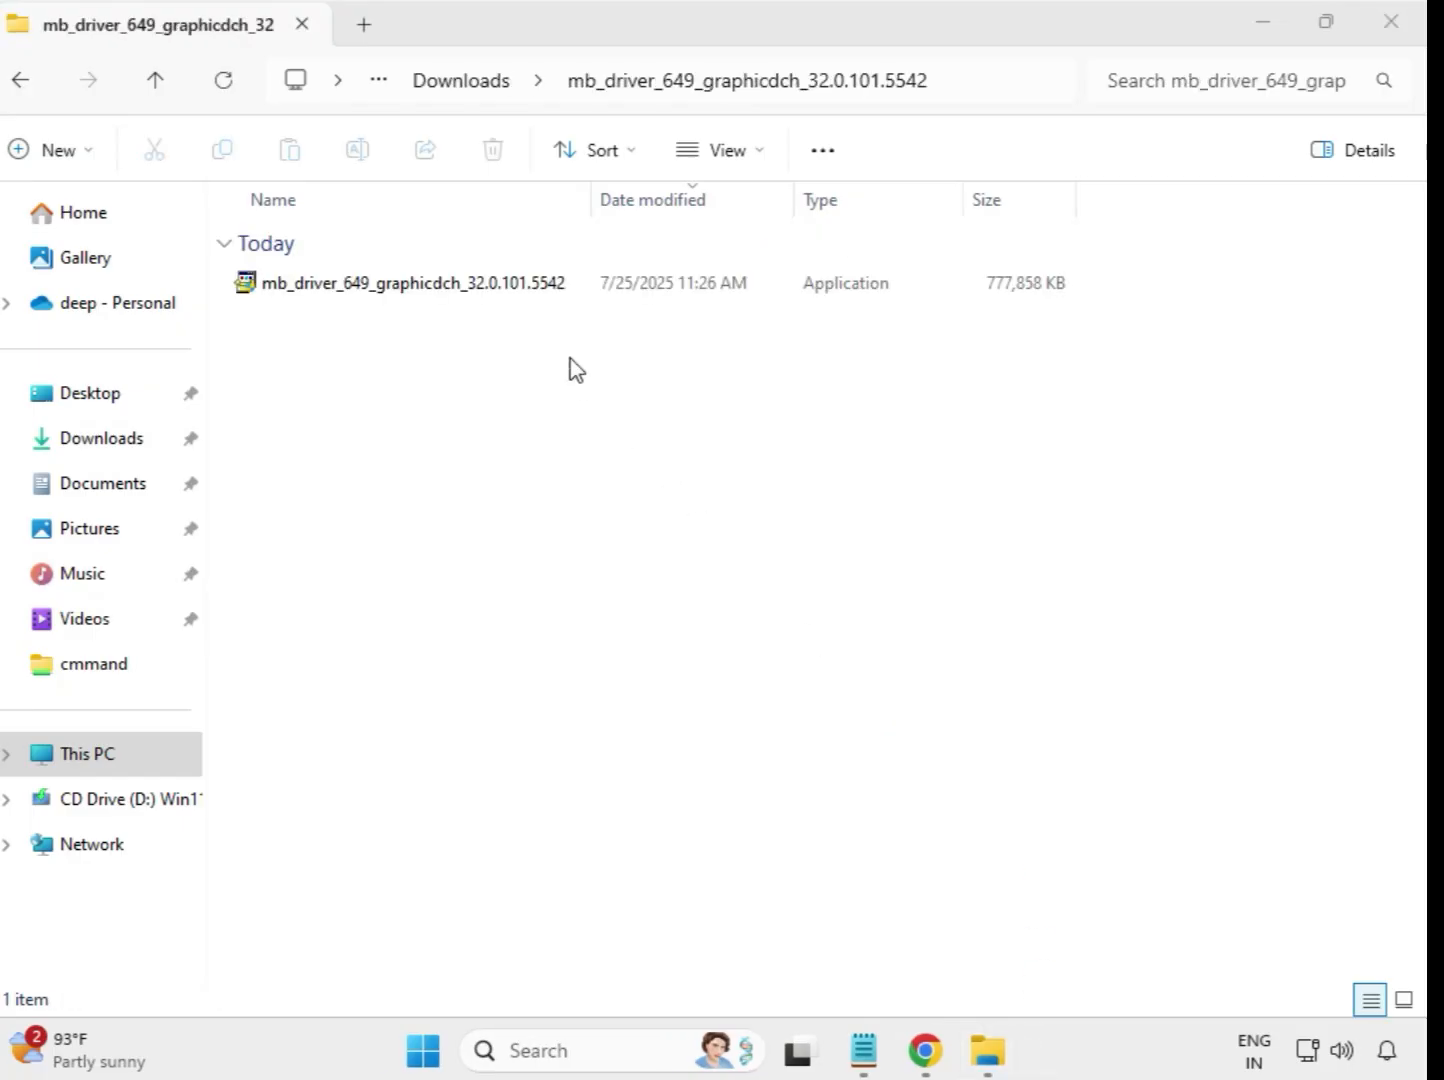
pyautogui.click(466, 287)
pyautogui.rightClick(468, 292)
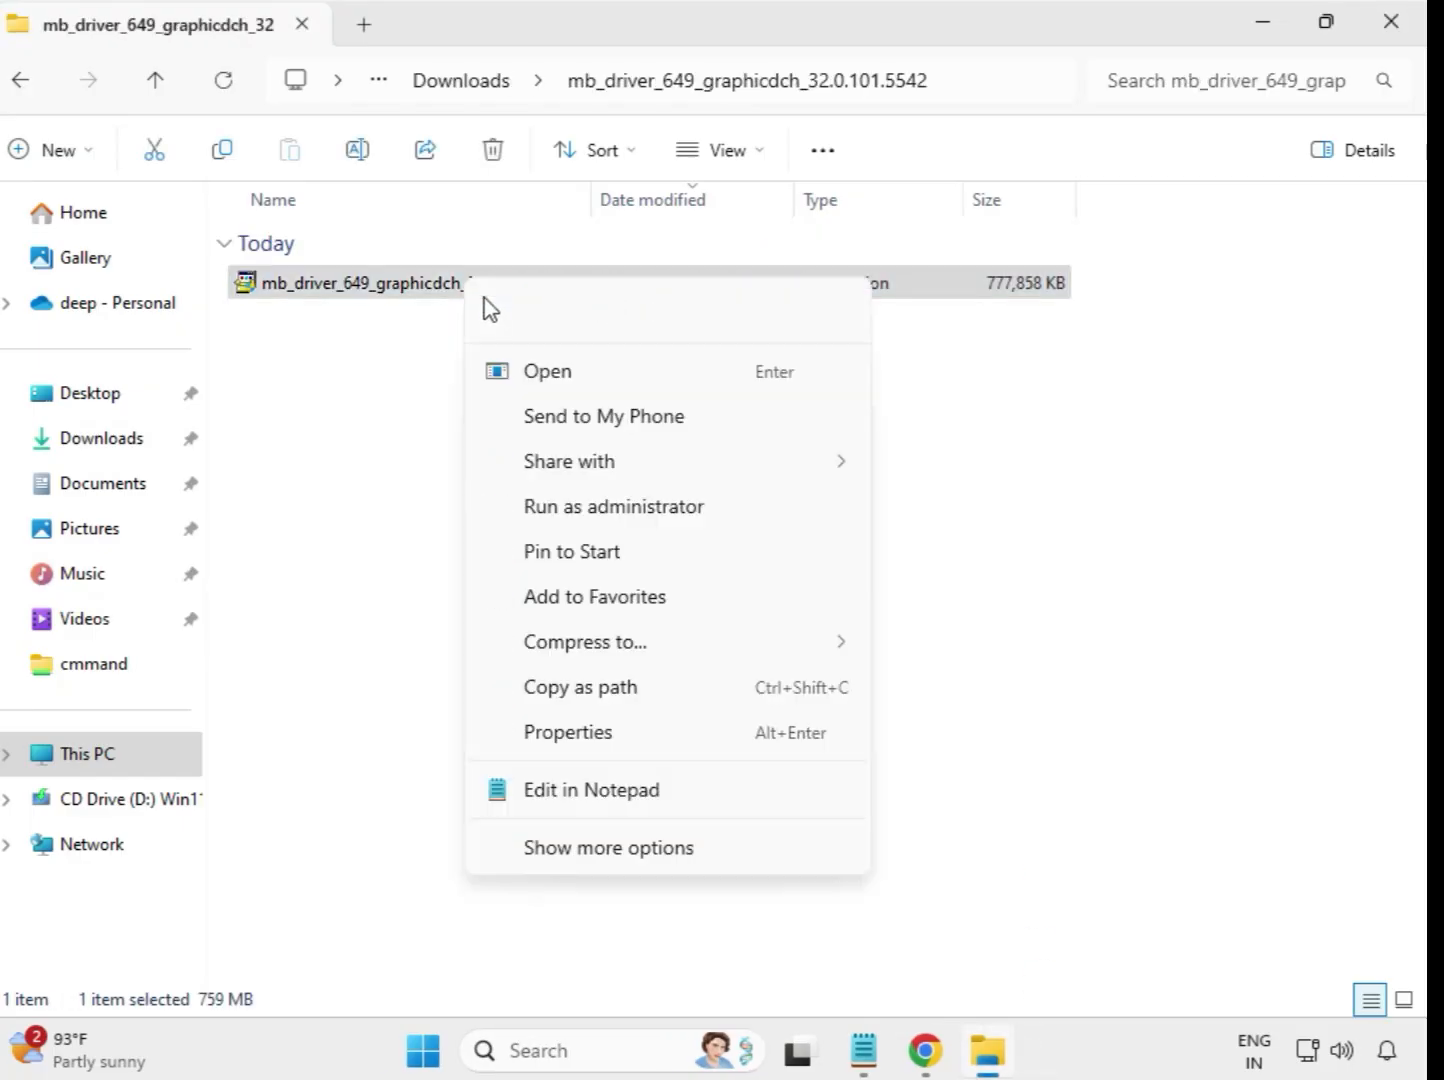
pyautogui.click(605, 507)
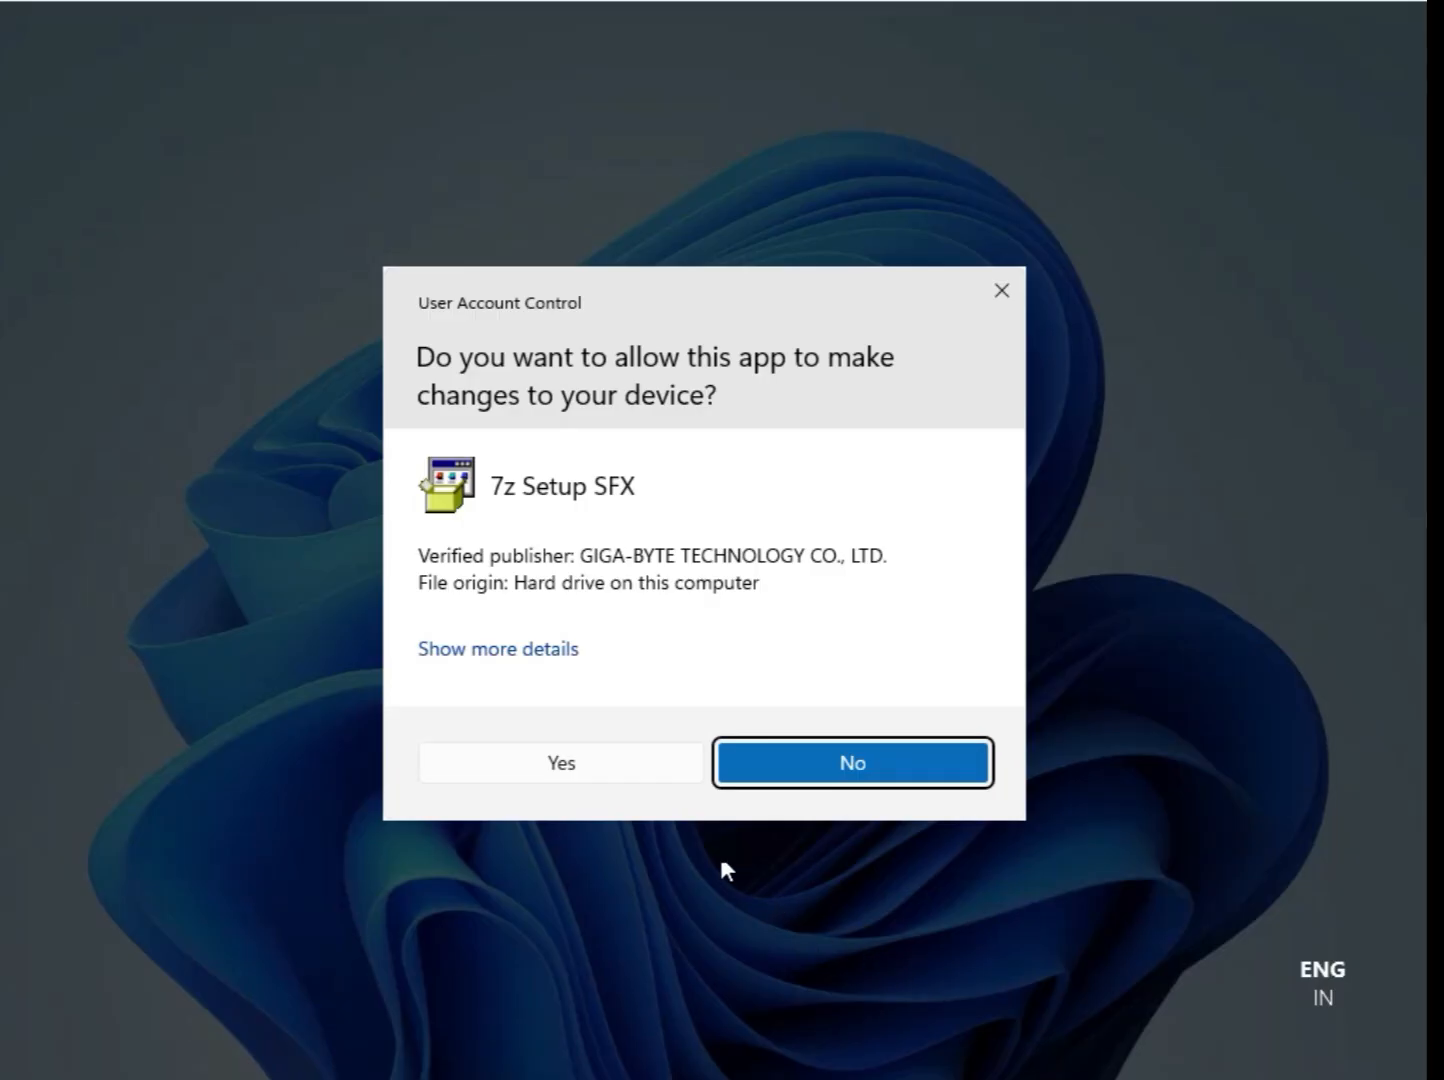
pyautogui.click(571, 763)
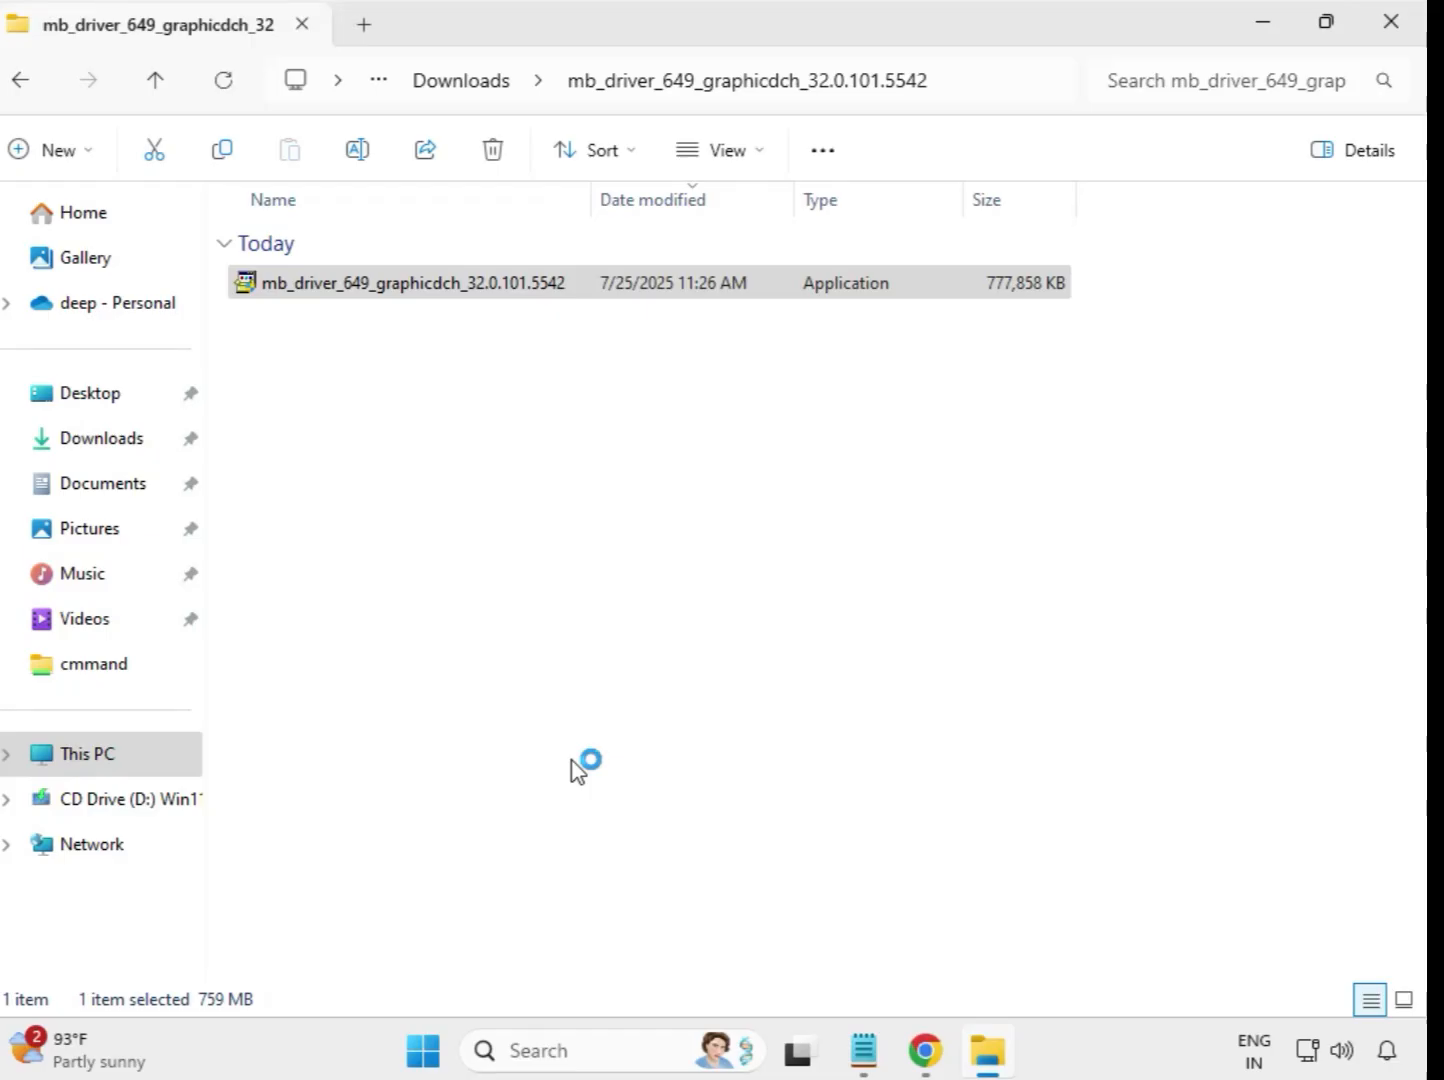